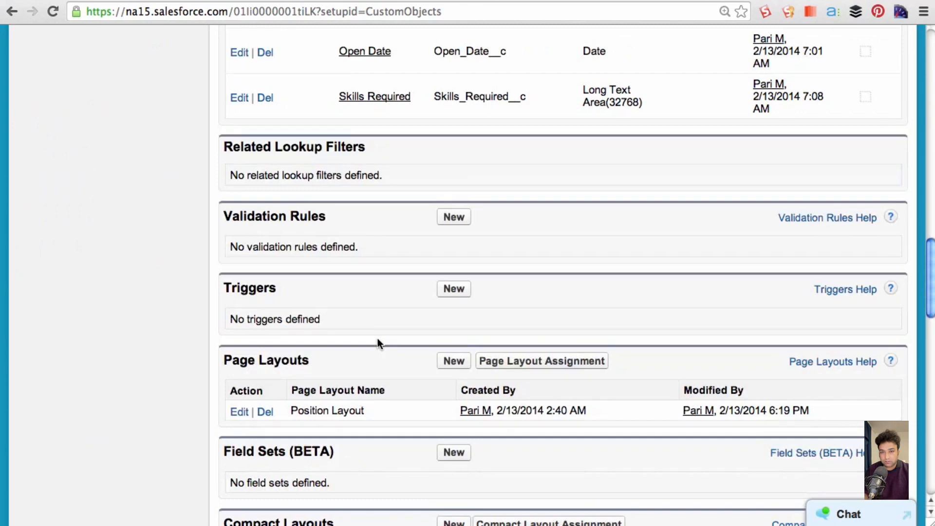
- Create a Position validation rule named Min_Pay_Rule with the description "Prevent the user from saving a record if the min pay is less than 20000"
click(443, 219)
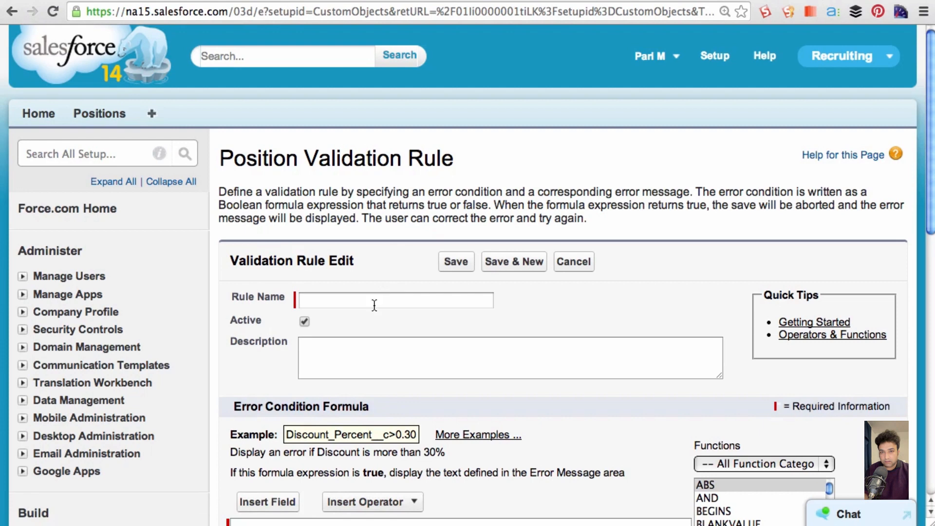
click(374, 301)
text(Min Pay Rule)
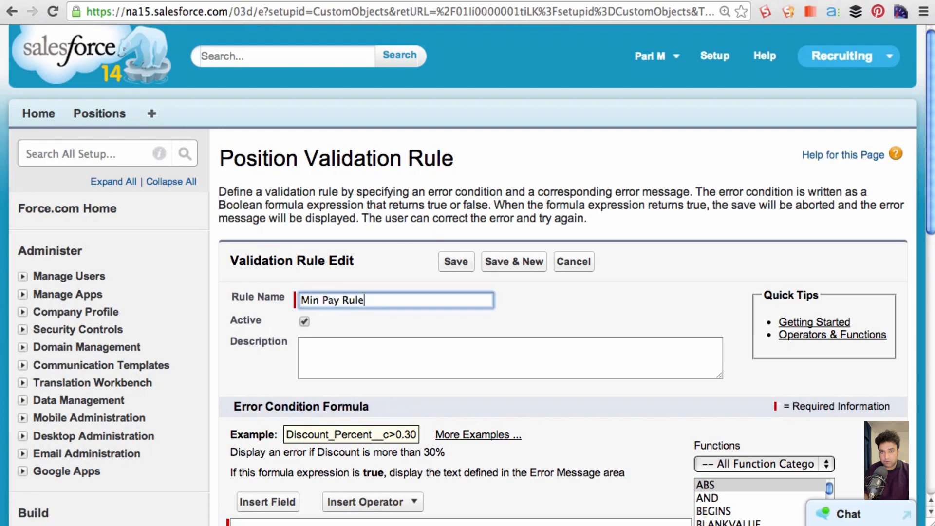
click(343, 353)
text(Prevent the user from savin)
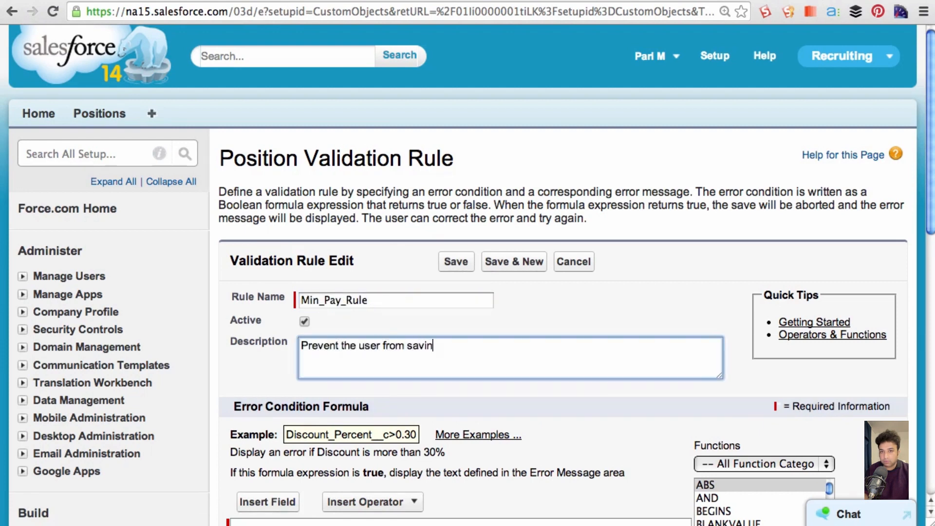
text(g a record if the min pay)
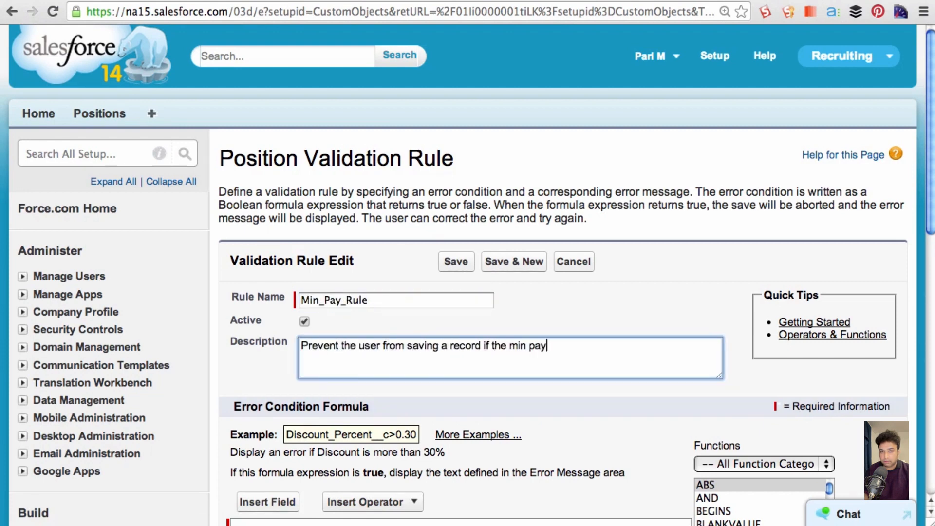
text( is less than 20000)
- Build the error condition formula Min_Pay__c < 20000 by inserting the Min Pay field, the Less Than operator and the value
scroll(288, 369, down, 3)
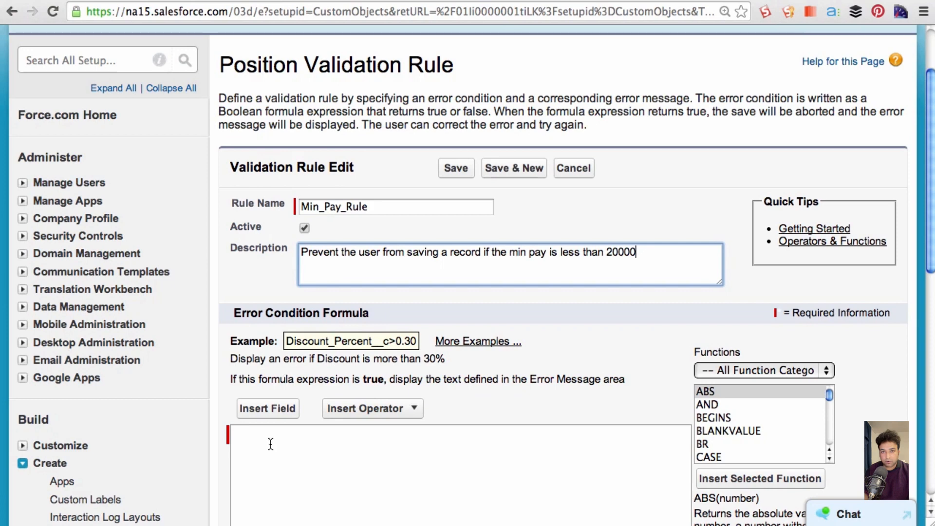
scroll(271, 443, down, 2)
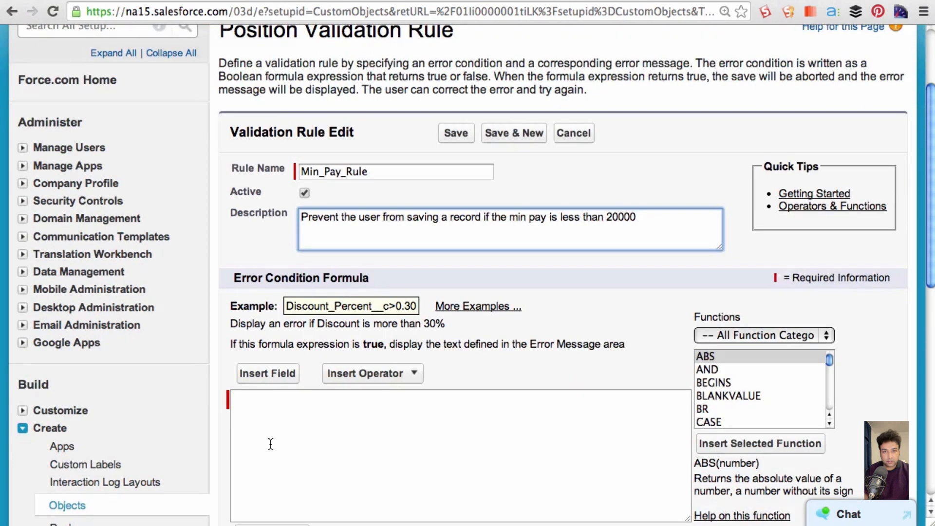
scroll(271, 443, down, 2)
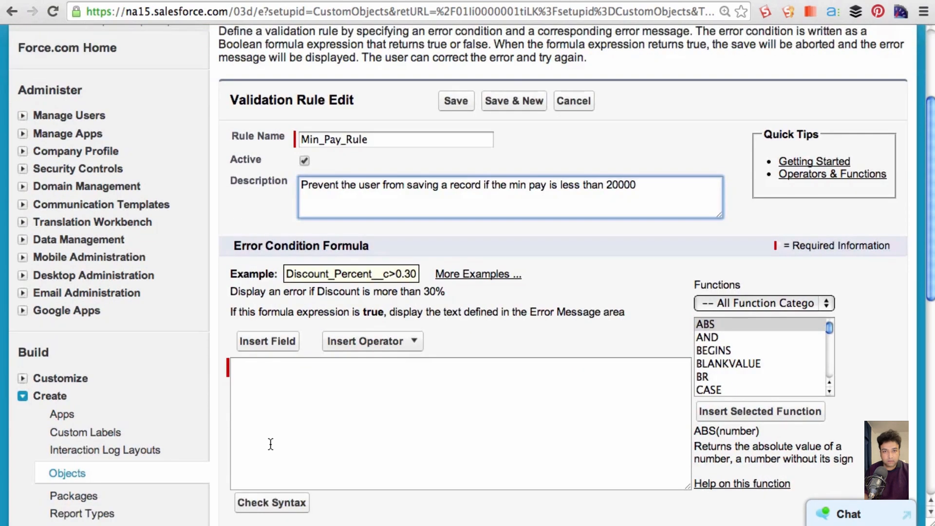
scroll(271, 444, down, 1)
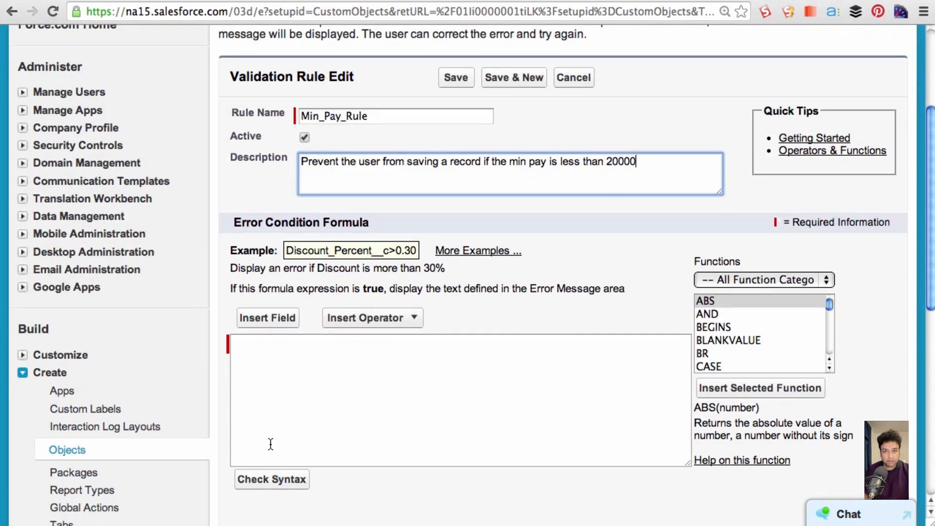
scroll(271, 444, down, 2)
click(404, 286)
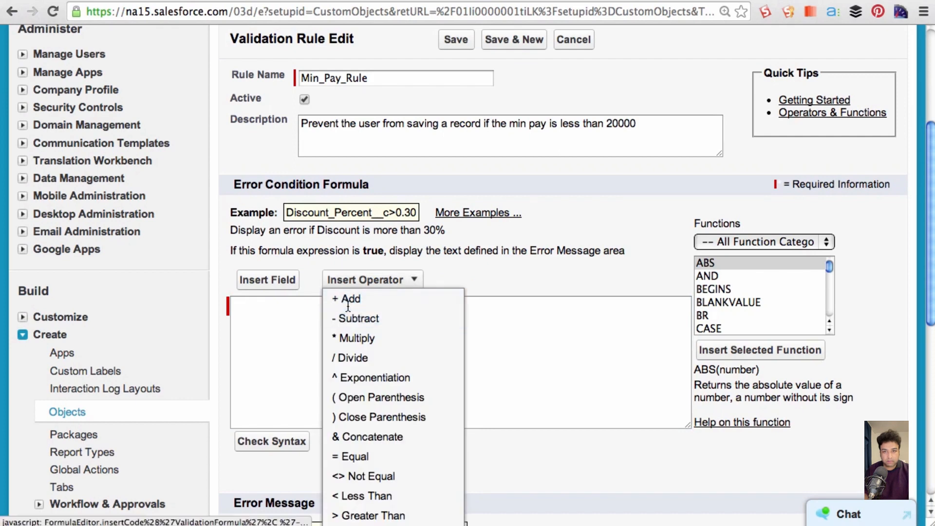
click(299, 322)
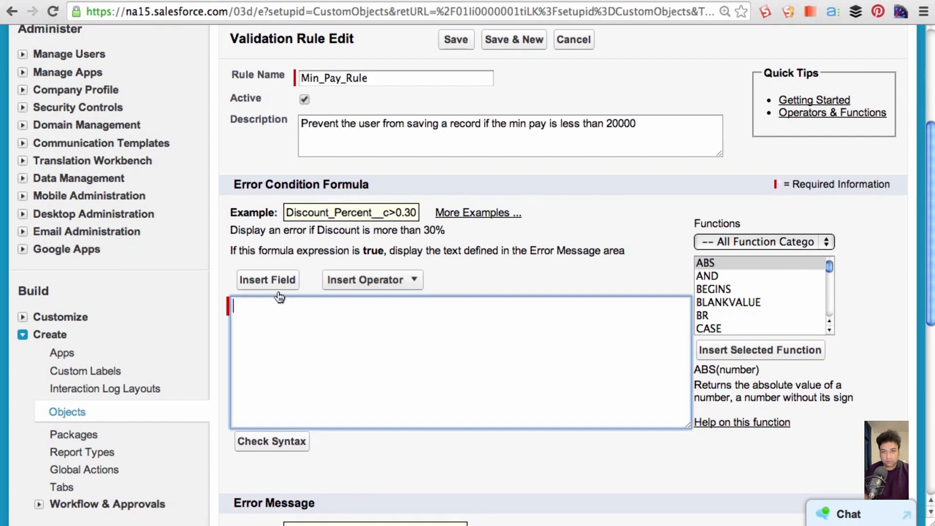
click(268, 281)
scroll(273, 285, down, 5)
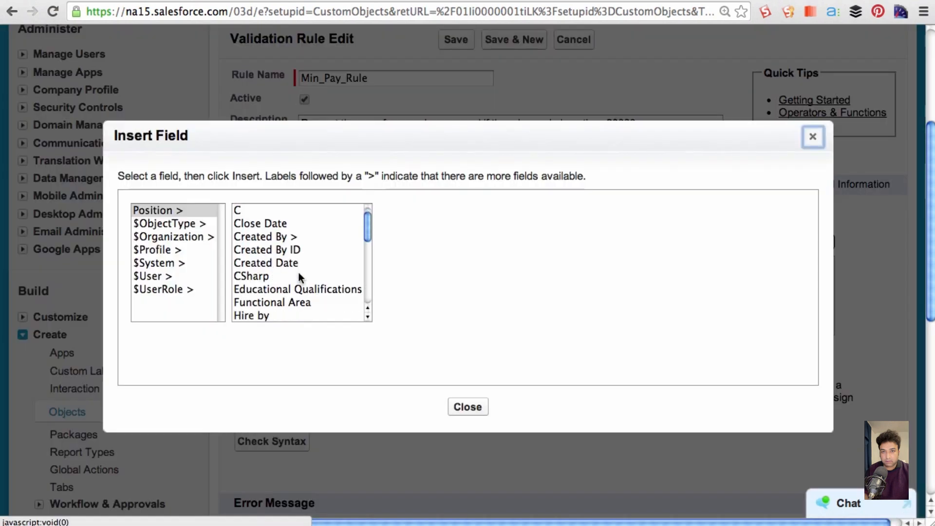
click(263, 302)
click(441, 297)
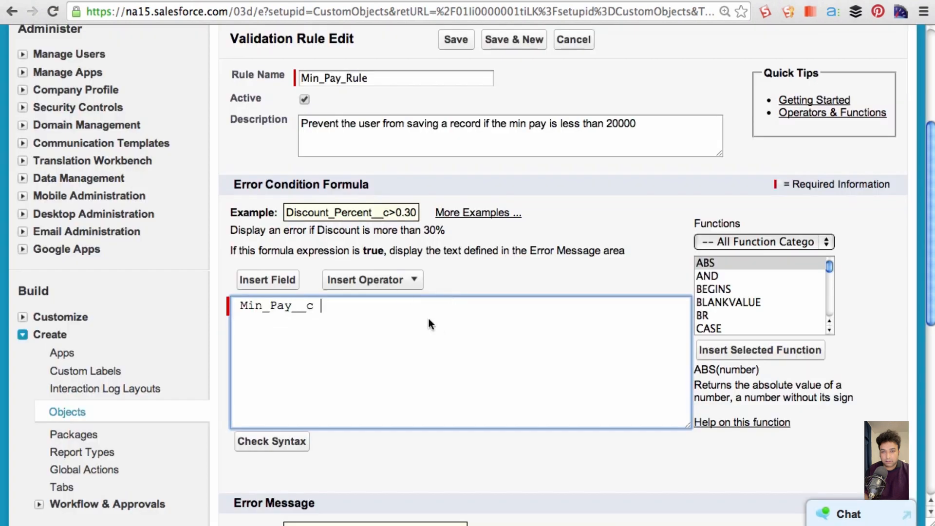
click(373, 280)
click(363, 497)
text(20000)
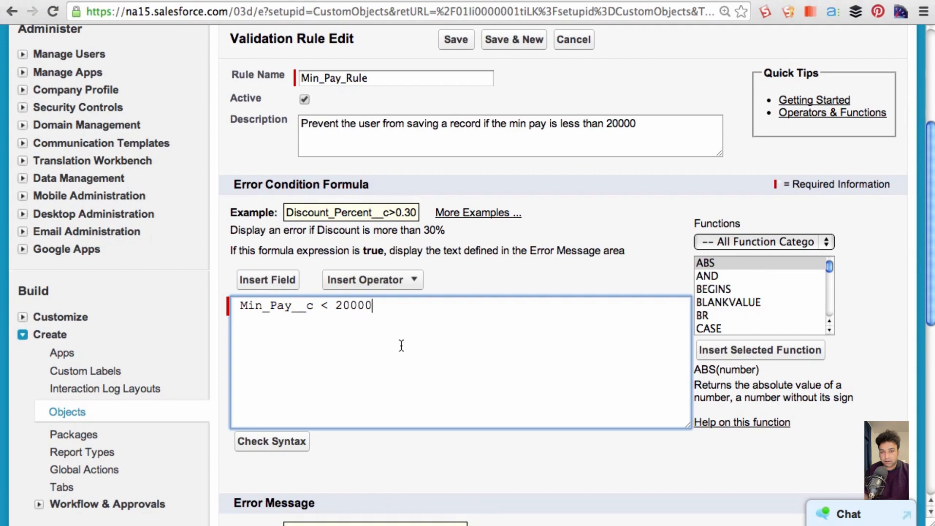
- Enter the rule's error message "Please enter a value greater than or equal to 20000"
scroll(403, 350, down, 2)
scroll(403, 349, down, 5)
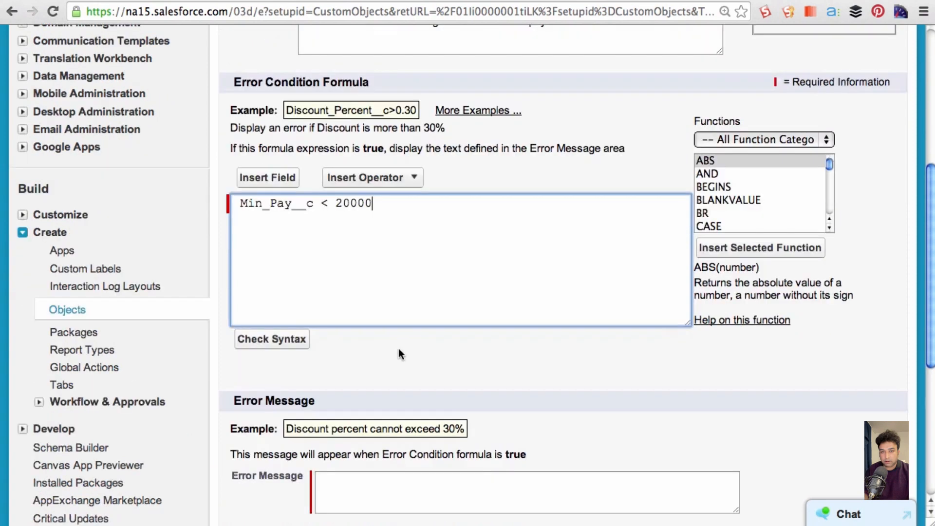
scroll(395, 352, down, 1)
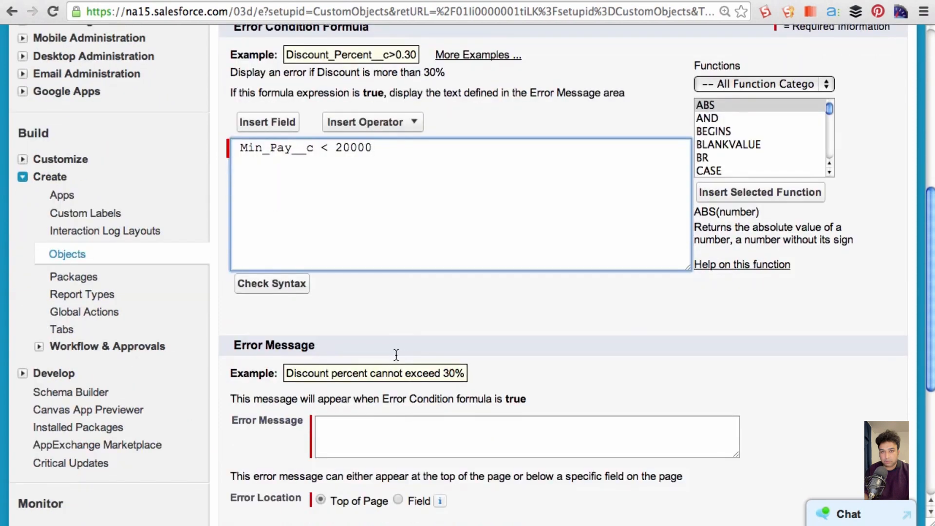
click(426, 438)
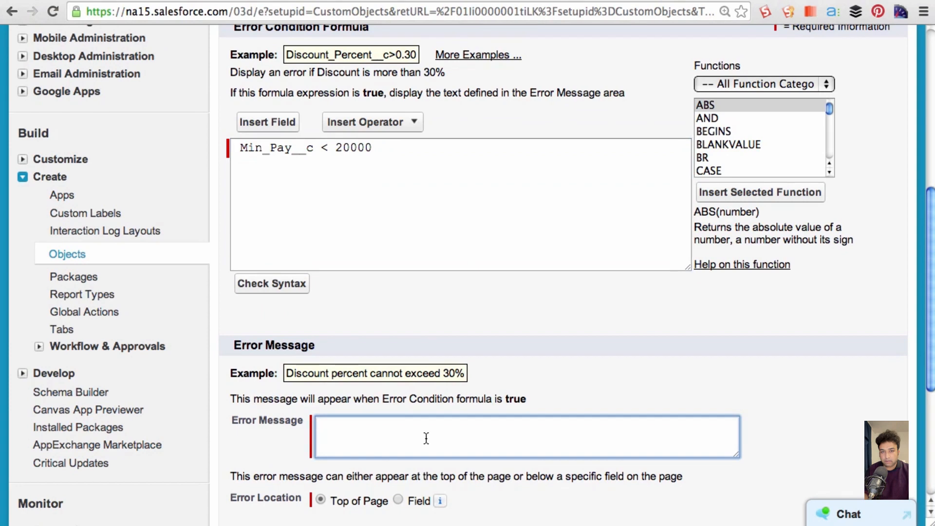
text(Please enter a value )
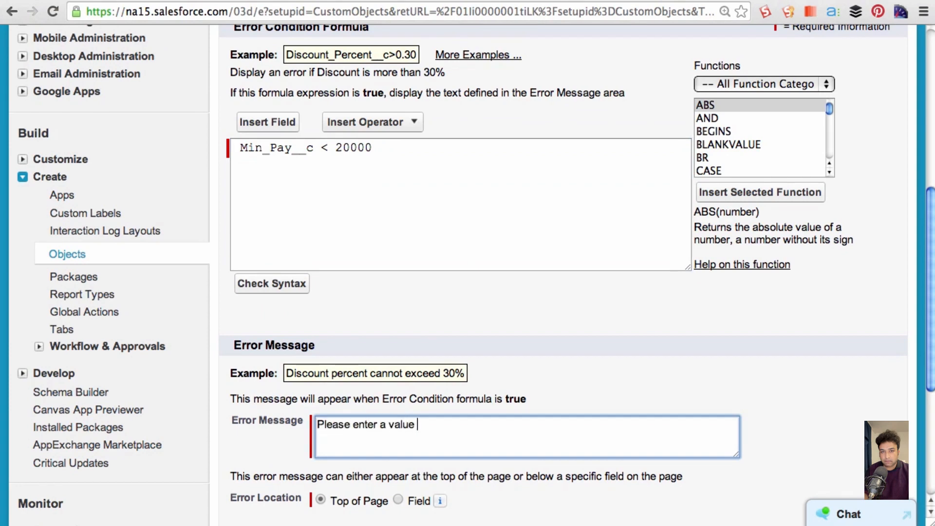
text(greater than or )
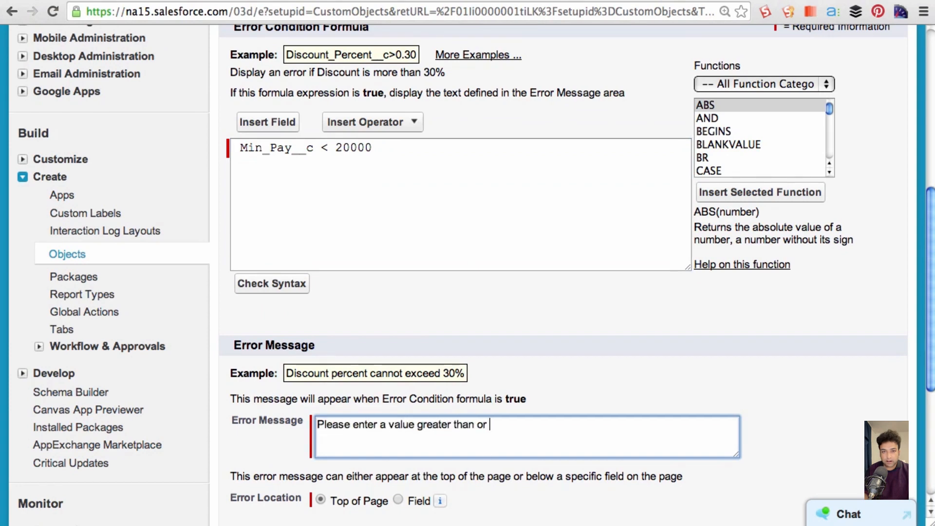
text(equal to 20000)
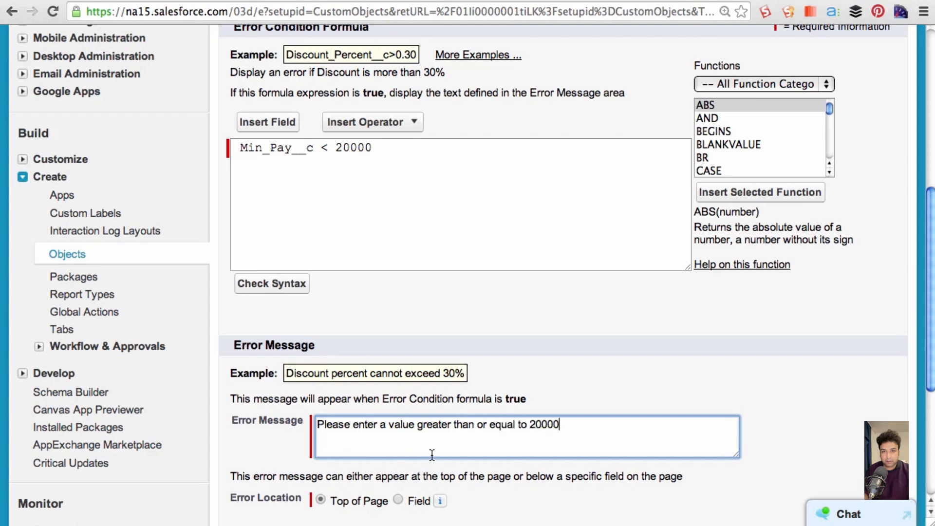
- Set the error location to the Min Pay field and save the validation rule
scroll(432, 454, down, 3)
click(397, 413)
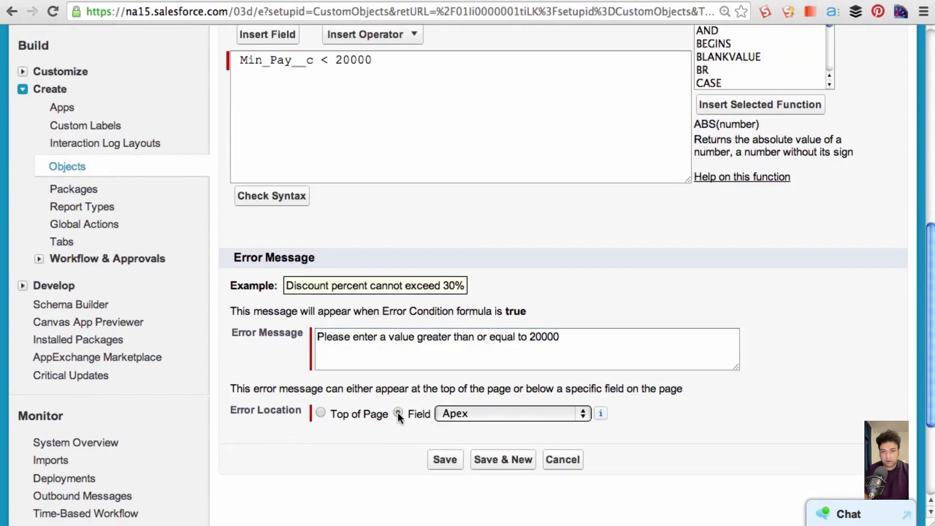
click(491, 412)
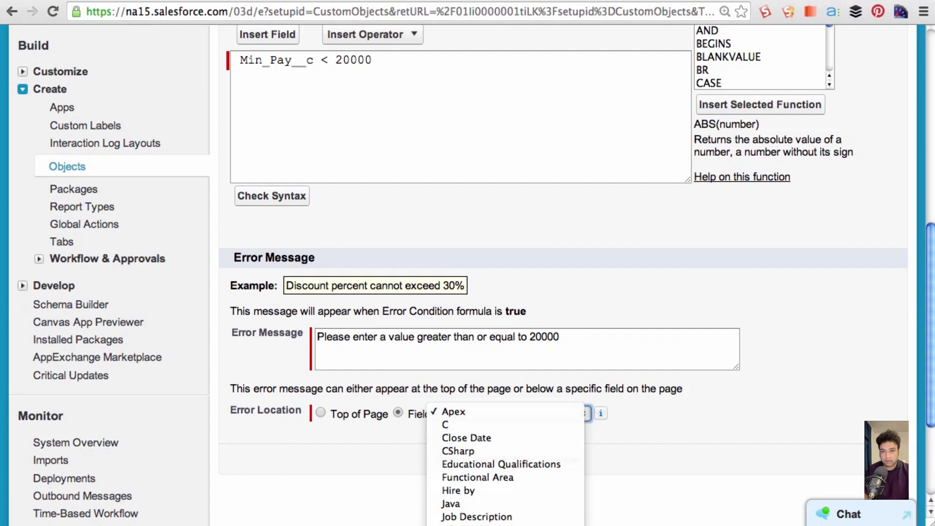
click(487, 524)
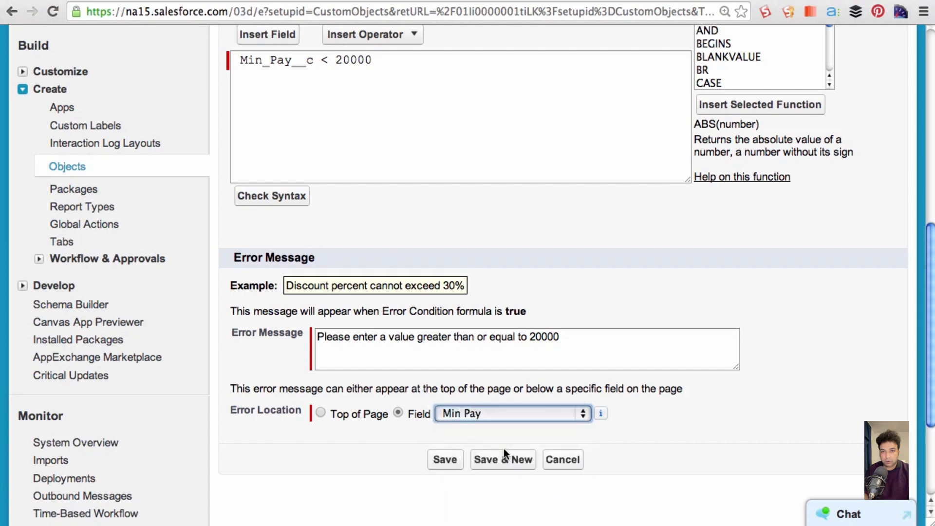
click(445, 460)
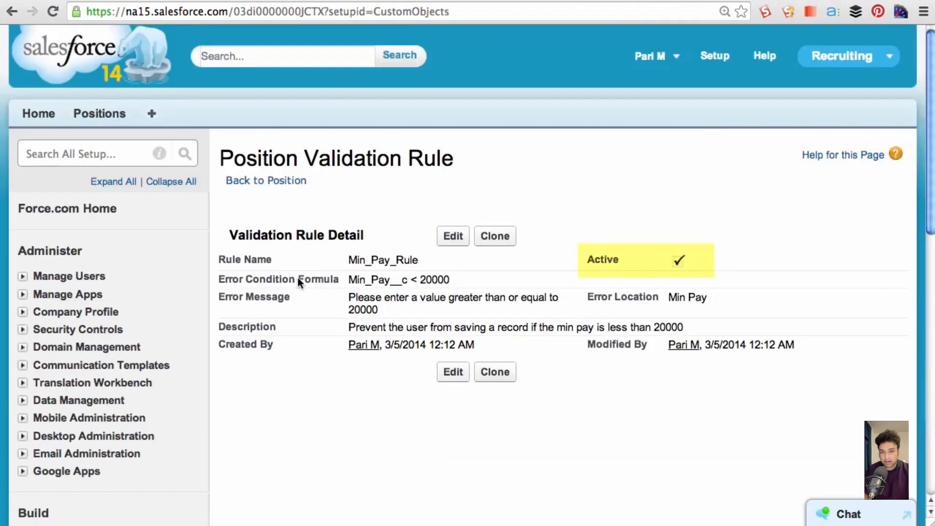
- Test the rule by editing the Marketing Intern position, setting Min Pay to 5000 and trying to save the record
click(104, 116)
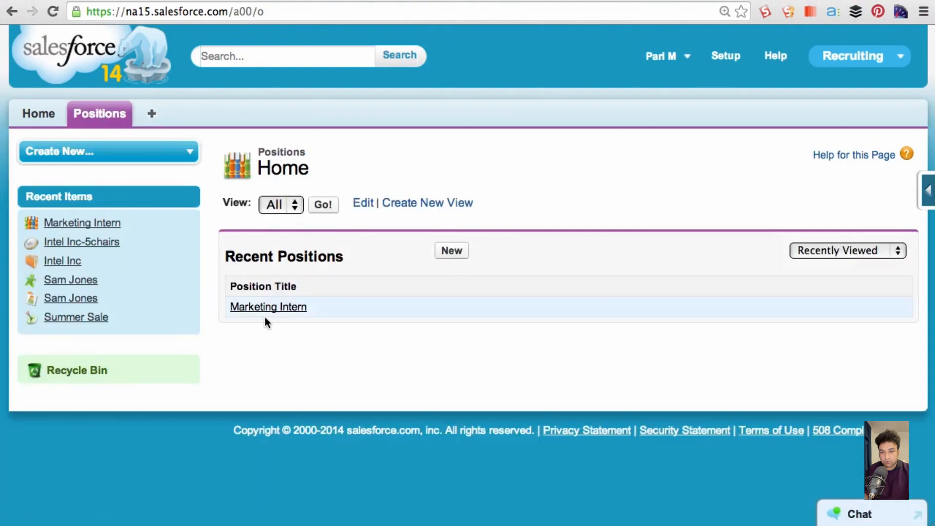
click(268, 310)
click(453, 262)
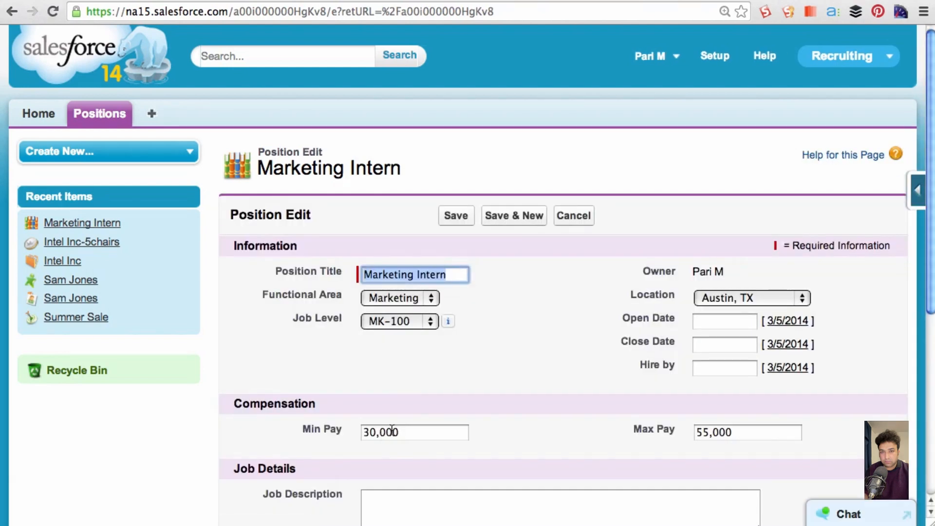
double_click(387, 433)
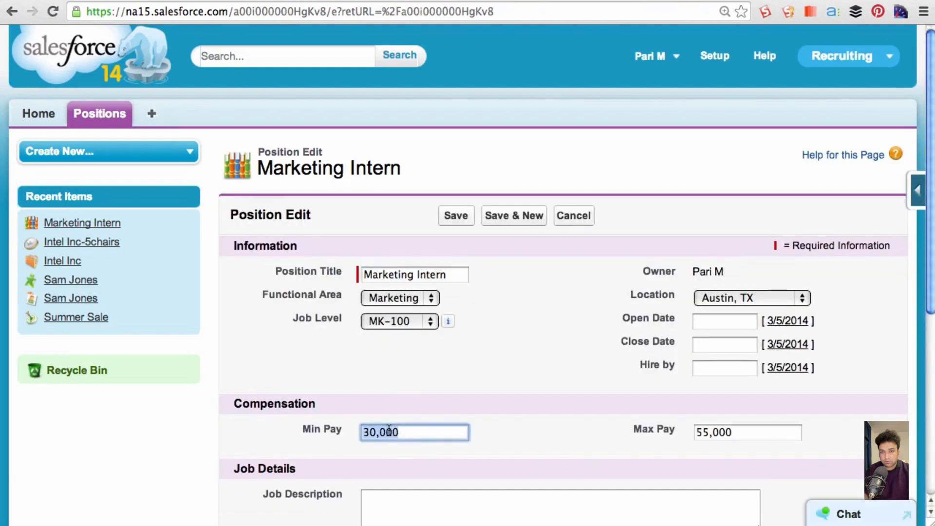
text(5000)
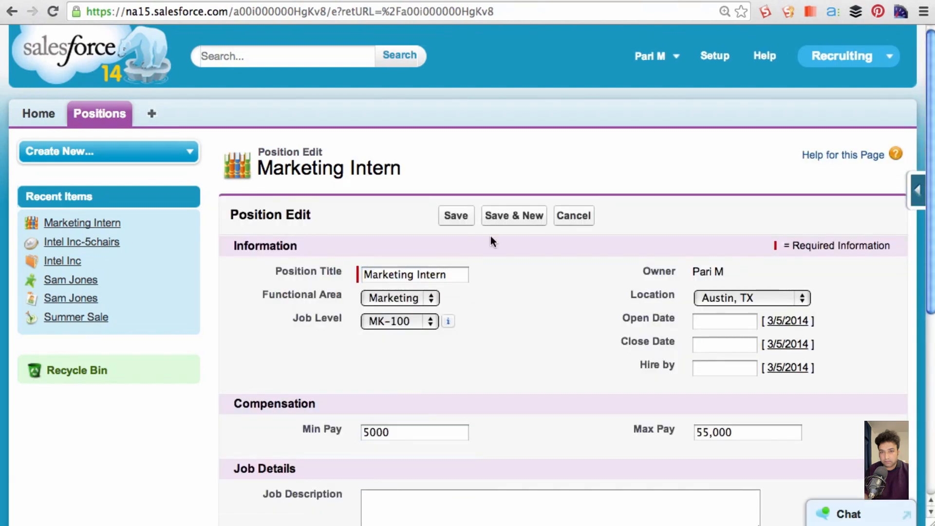
click(455, 215)
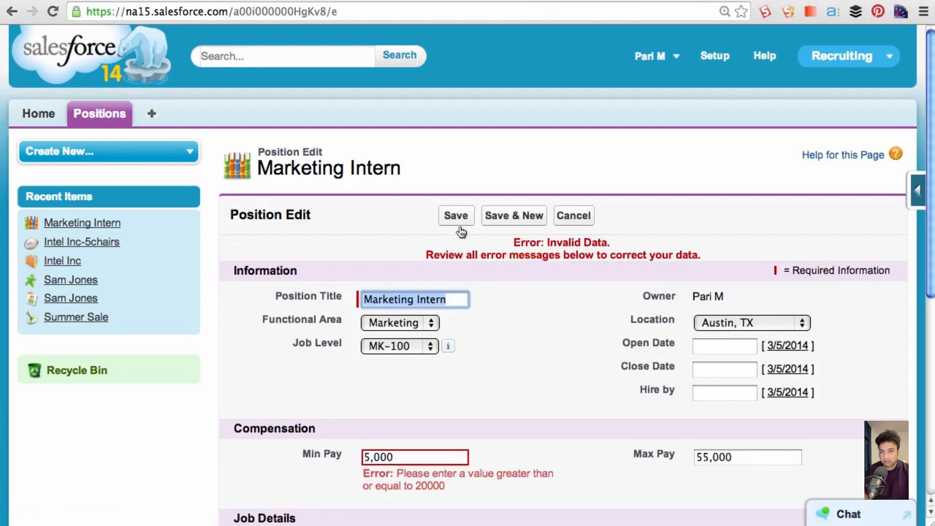
drag(396, 473, 461, 488)
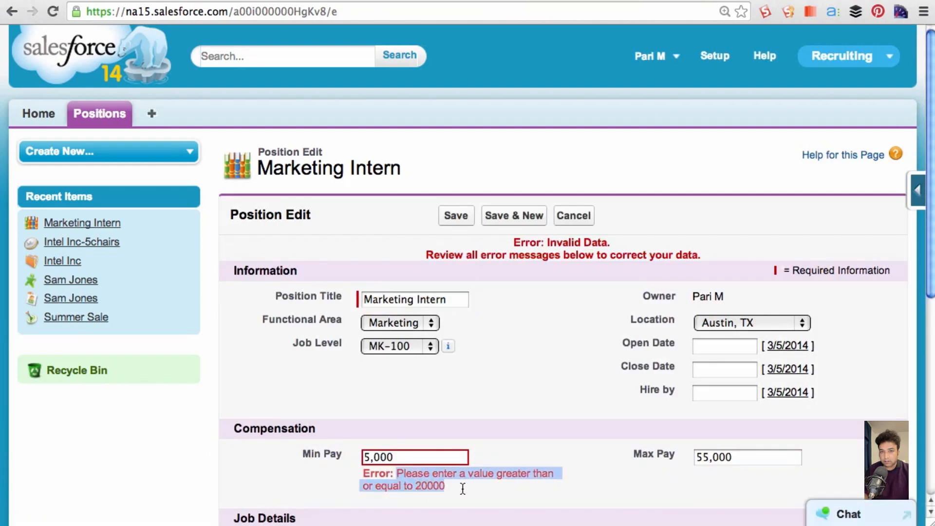
- Set the Marketing Intern position's Min Pay to 30000 and save the record
double_click(379, 457)
key(BackSpace)
text(30)
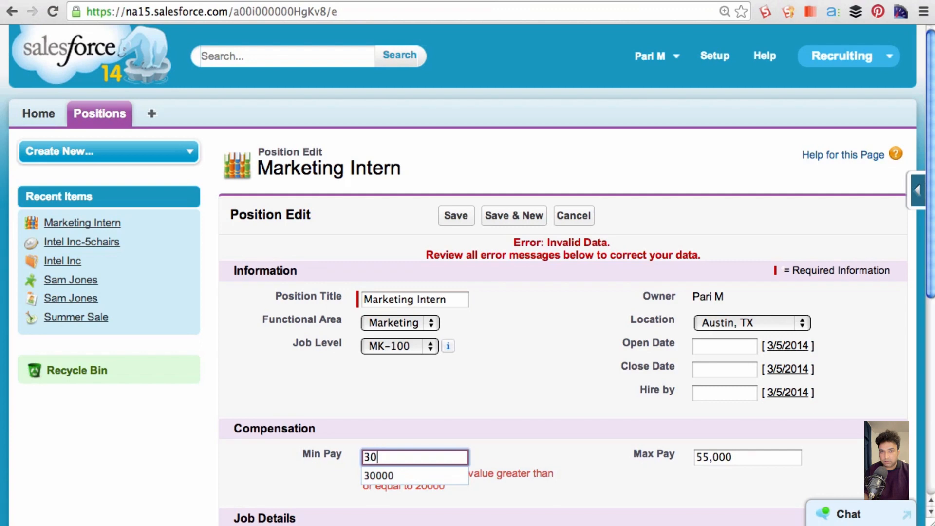
text(00)
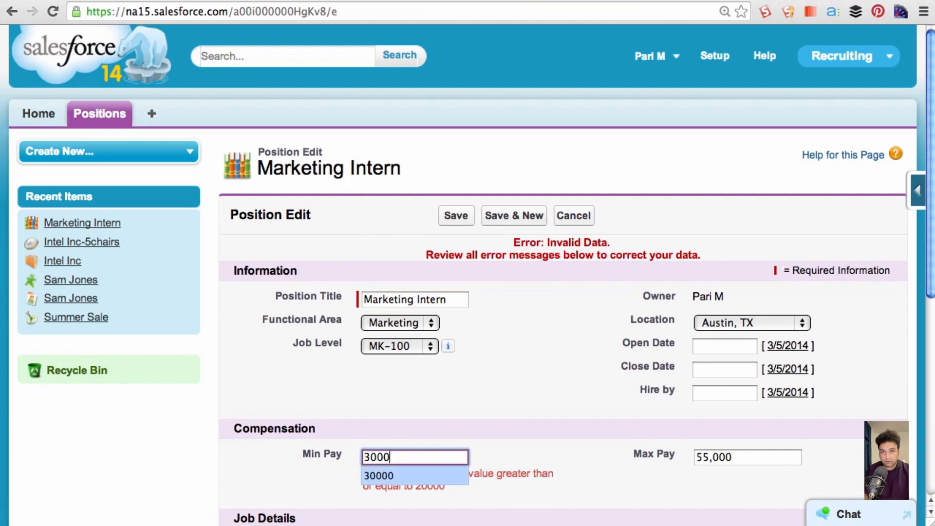
text(0)
click(492, 343)
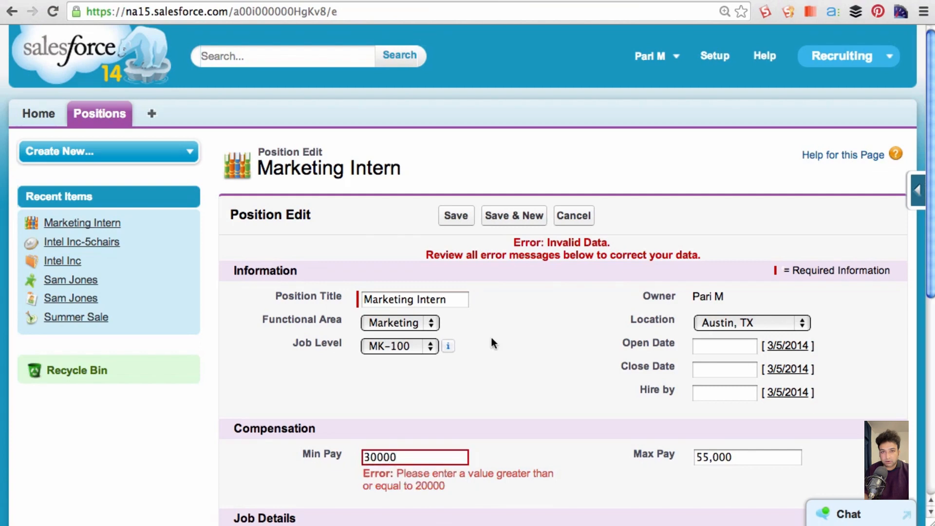
click(458, 219)
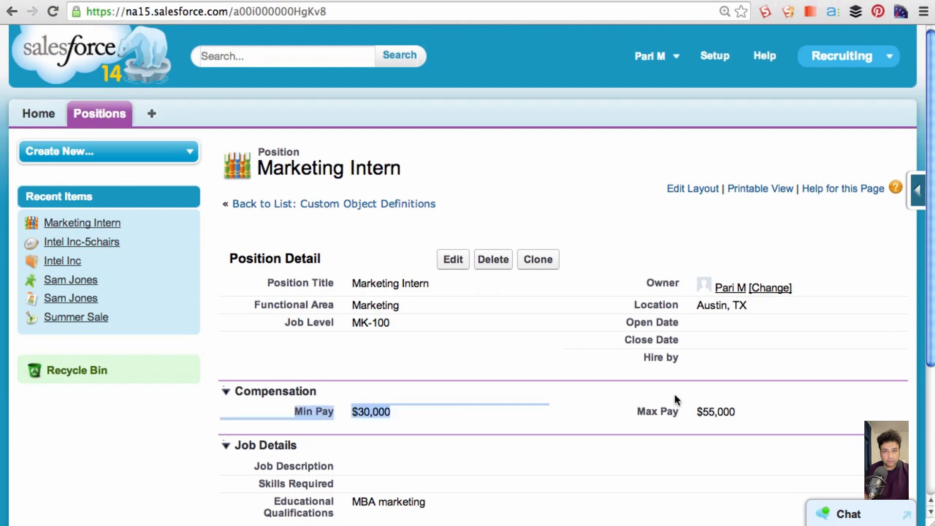
- Open the custom Position object's definition in Setup and start a new validation rule
drag(639, 413, 733, 409)
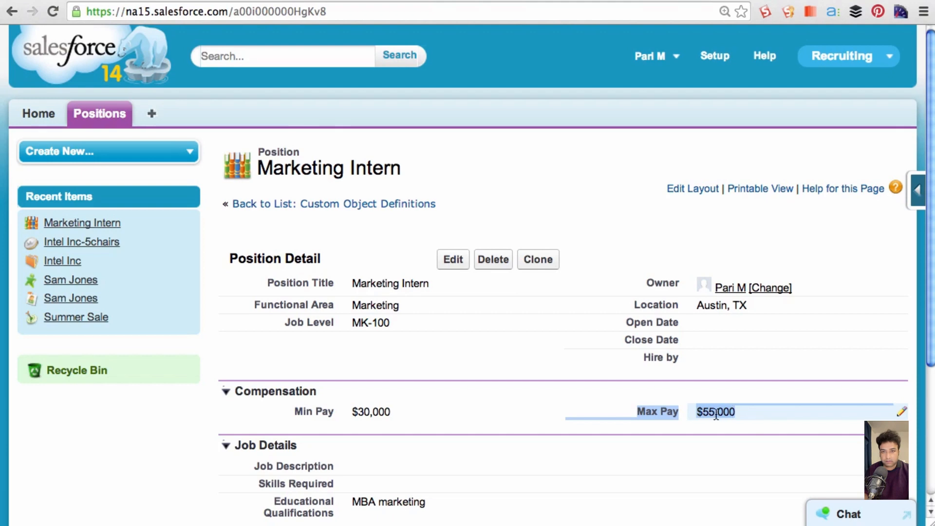
click(715, 59)
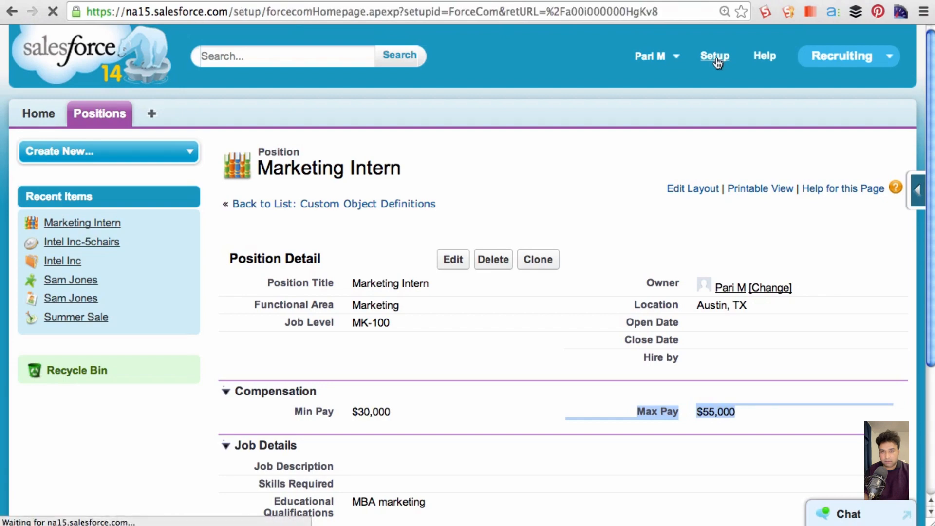
scroll(161, 431, down, 4)
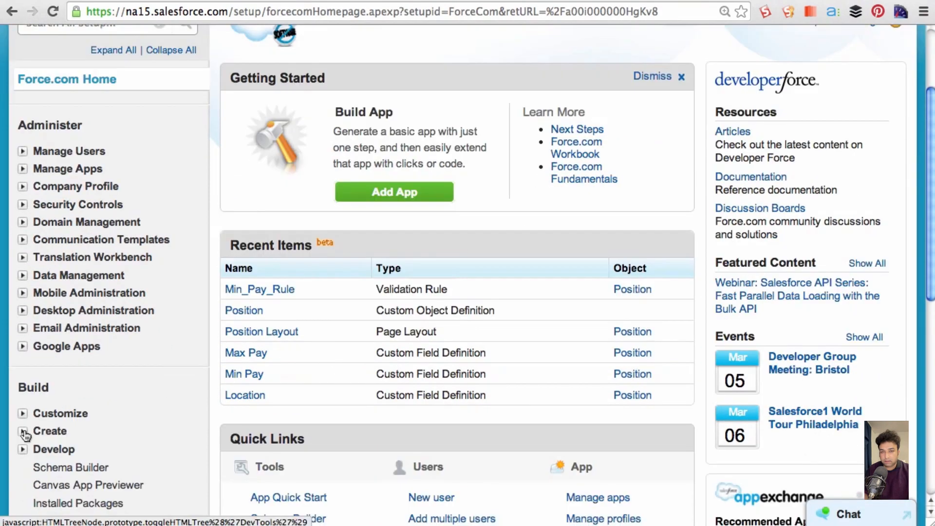
click(23, 431)
scroll(73, 439, down, 3)
click(62, 427)
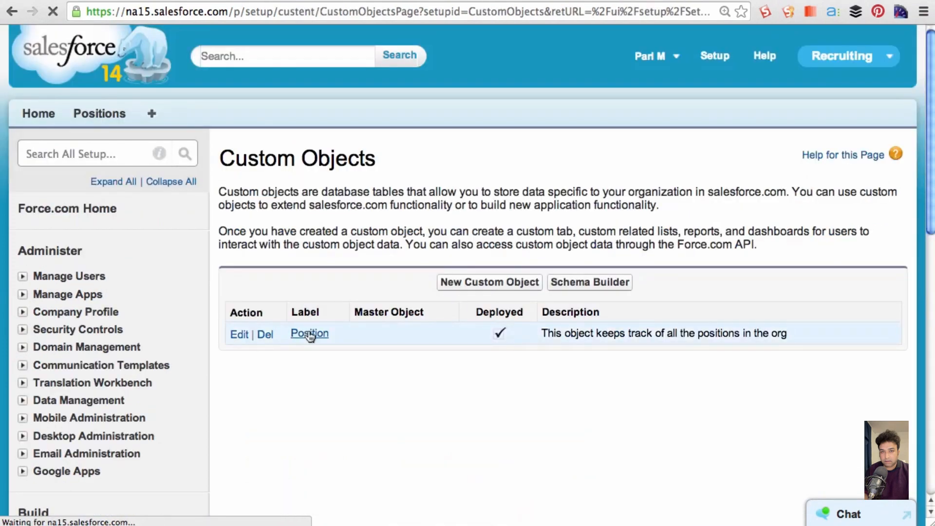
click(309, 335)
scroll(357, 369, down, 5)
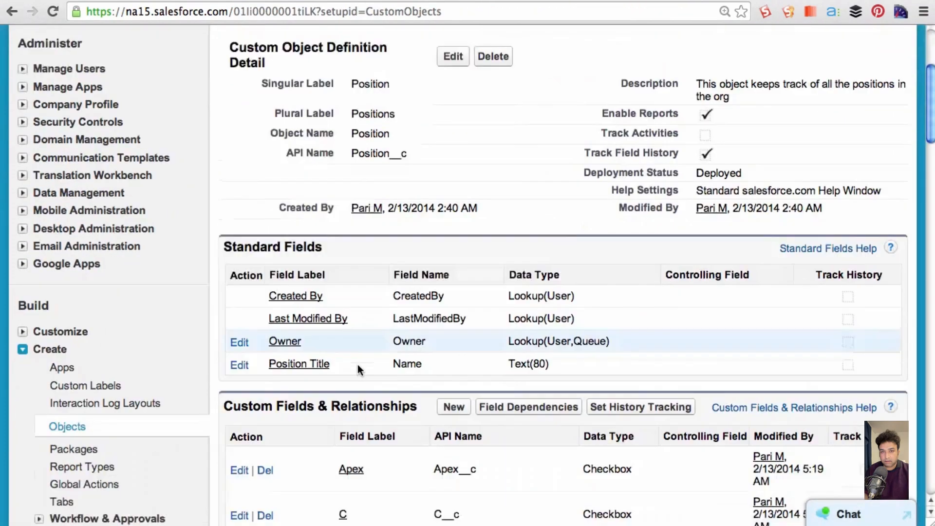
scroll(358, 364, down, 20)
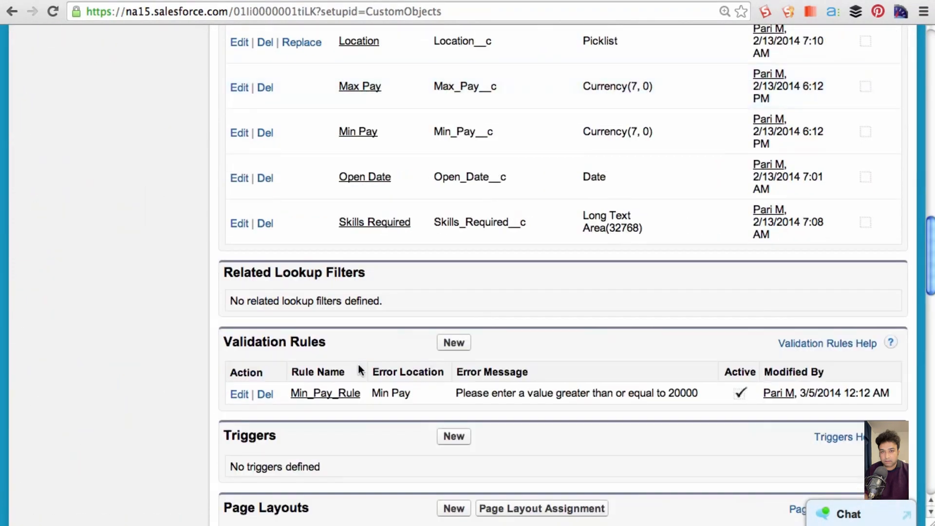
scroll(358, 366, down, 3)
click(454, 249)
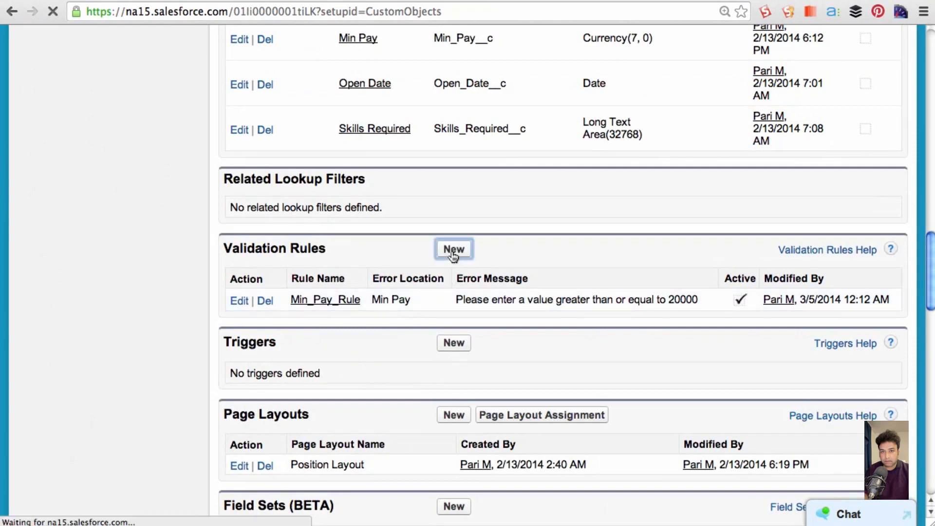
- Name the rule Max_Pay_Rule and describe it as "The Max Pay should be greater than or equal to Min Pay"
click(440, 299)
text(Max_Pay_Rule)
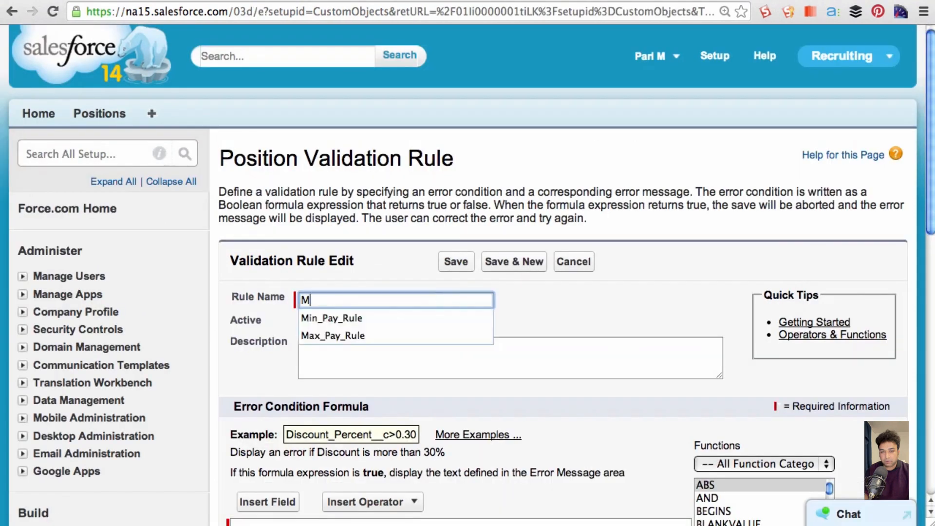
key(Tab)
text(The Max Pay should be greater than or equal to Min Pay)
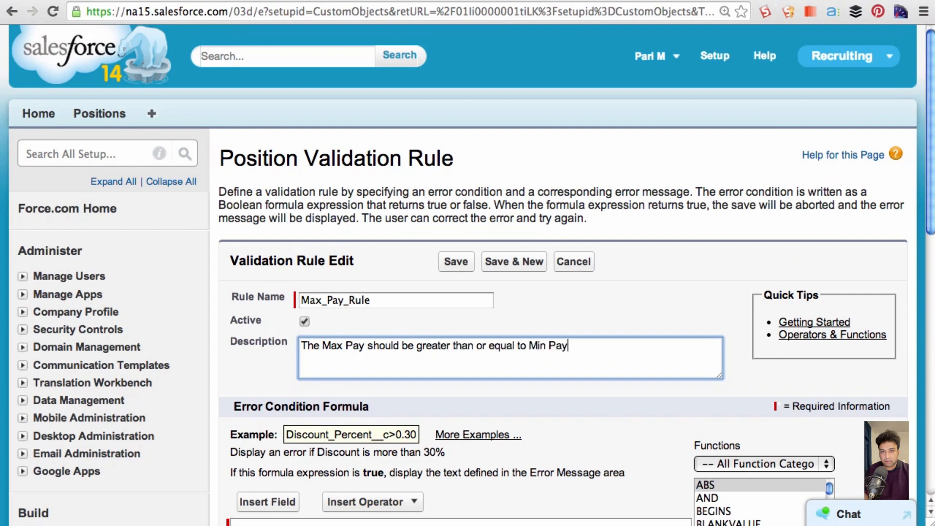
key(Tab)
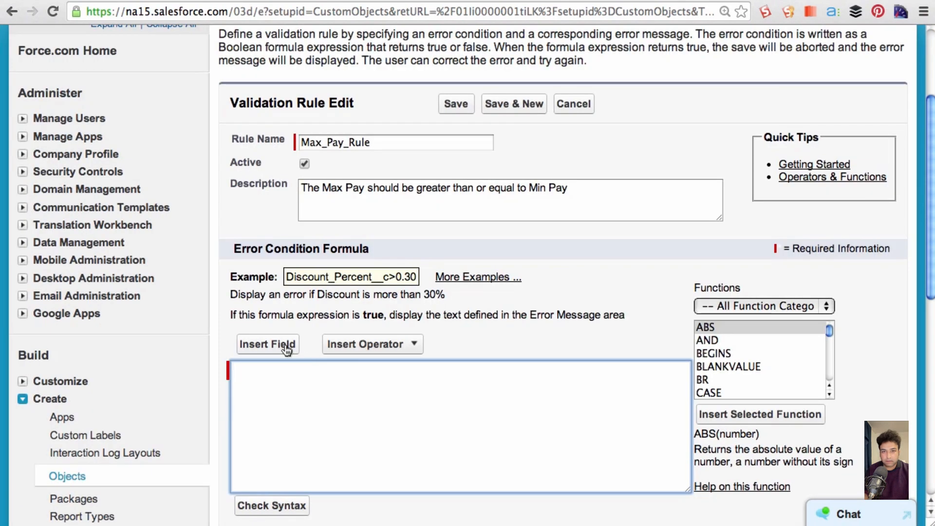
- Build the error condition formula Min_Pay__c > Max_Pay__c from the Position fields and check its syntax
click(287, 346)
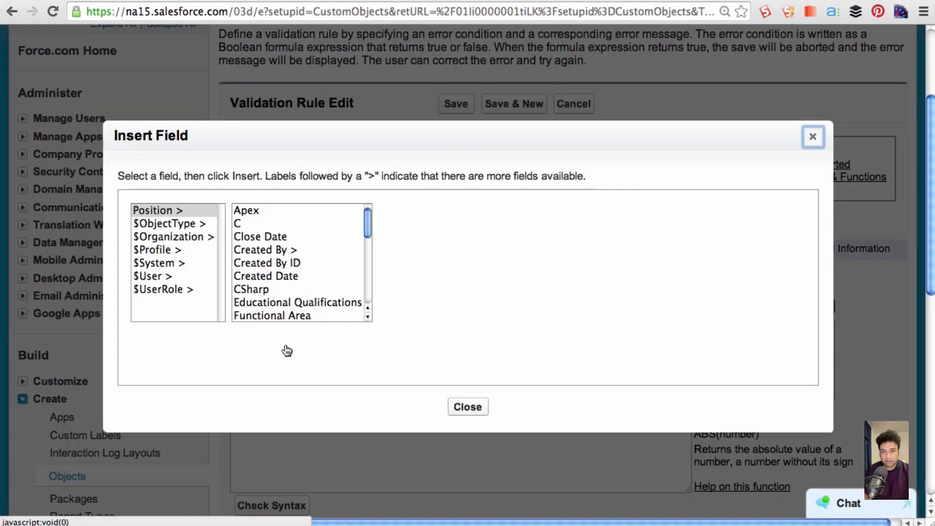
scroll(301, 253, down, 5)
click(265, 217)
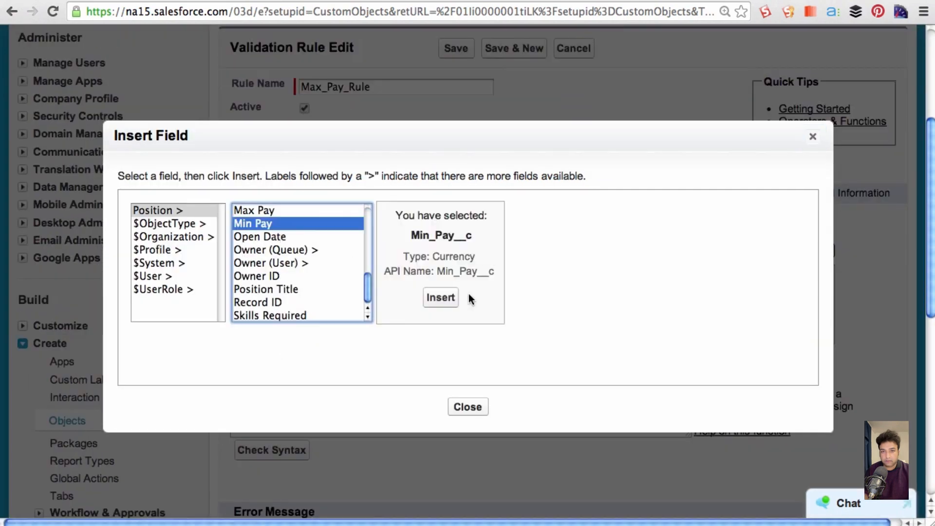
click(438, 297)
click(397, 290)
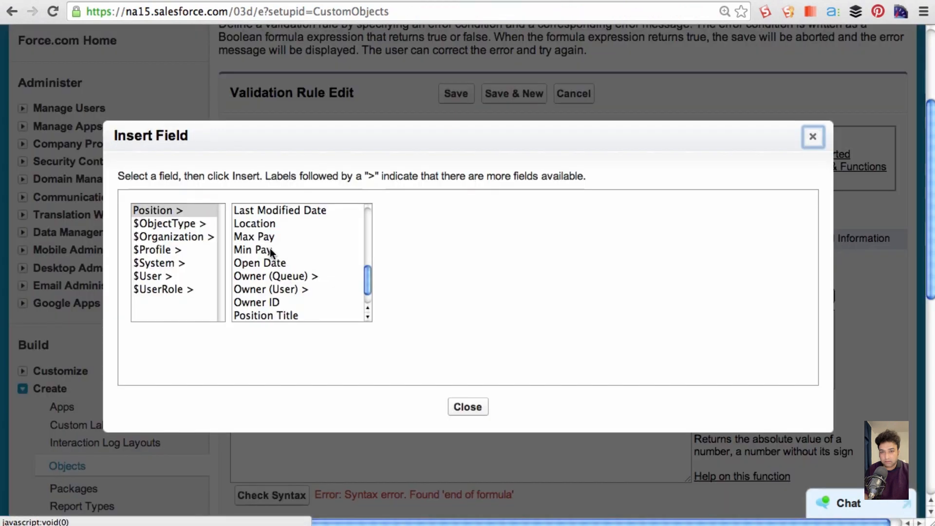
click(265, 237)
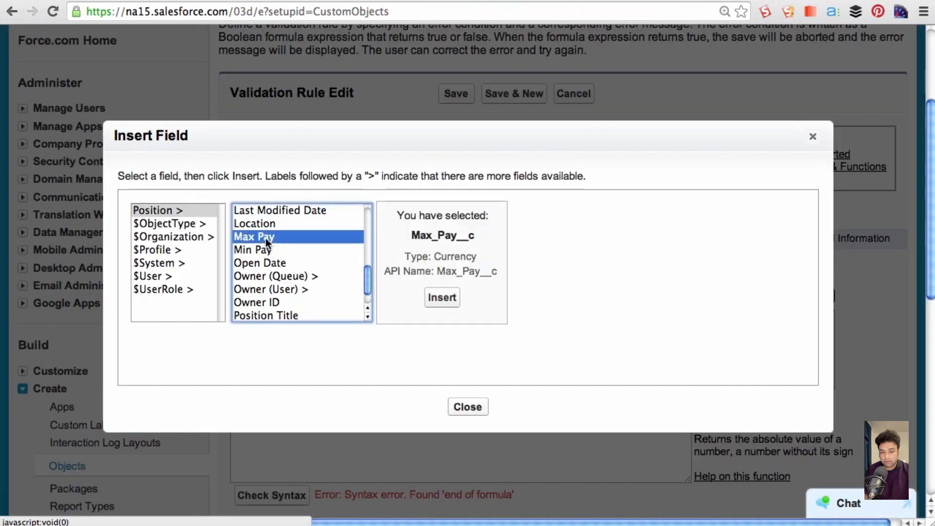
click(441, 296)
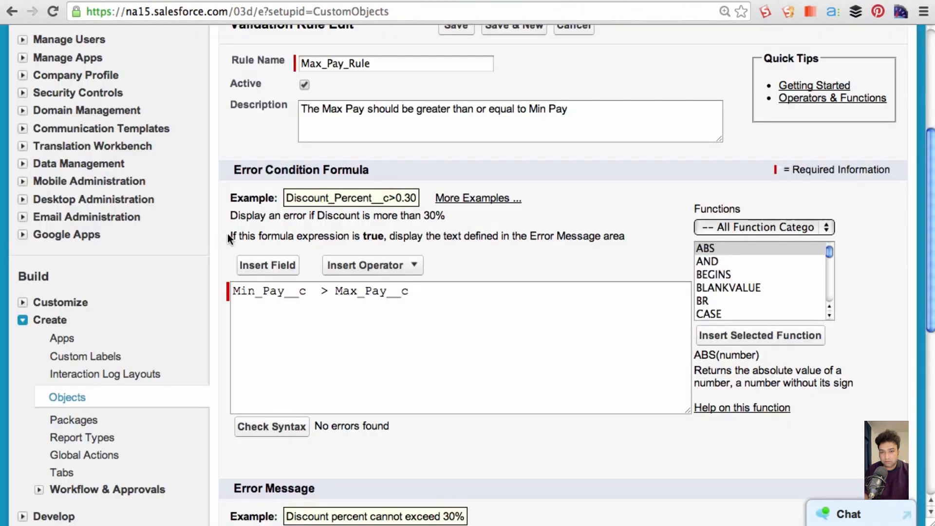
drag(227, 234, 637, 239)
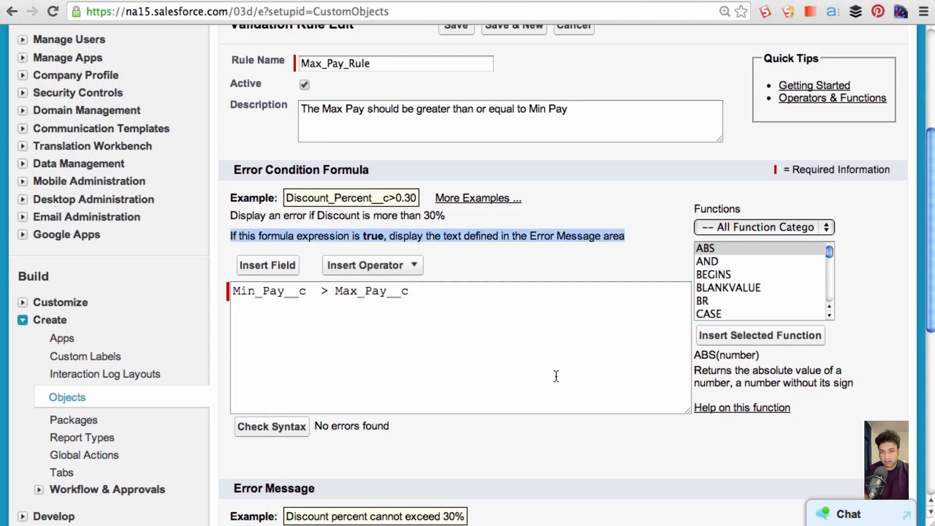
- Enter the rule's error message "The Max Pay cannot be less than Min Pay"
scroll(557, 376, down, 3)
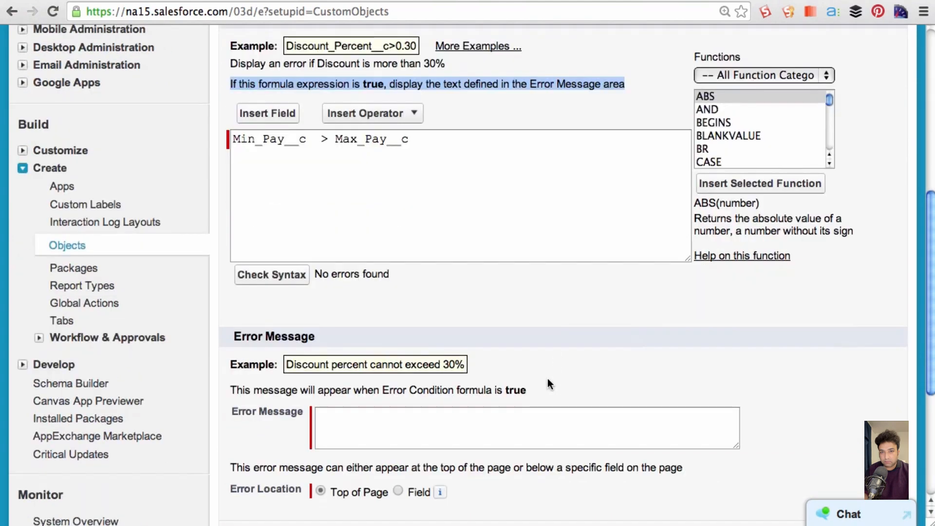
click(402, 423)
text(The Max Pay cannot be )
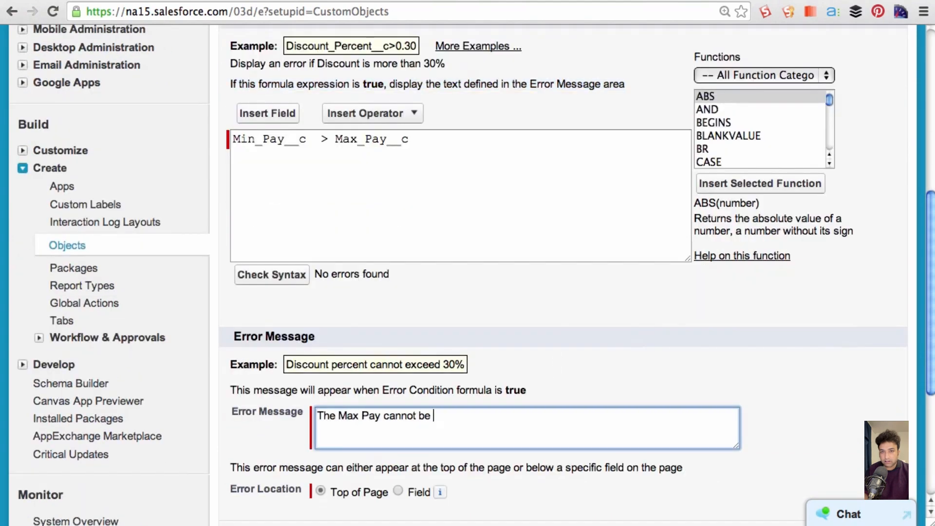
text(less than Min Pay)
- Set the error location to the Max Pay field and save the validation rule
scroll(399, 445, down, 1)
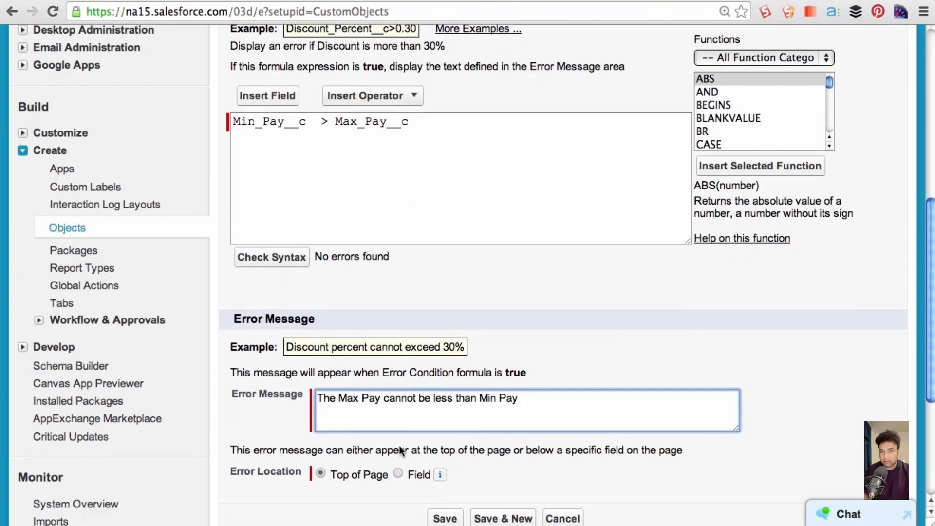
click(398, 474)
click(512, 478)
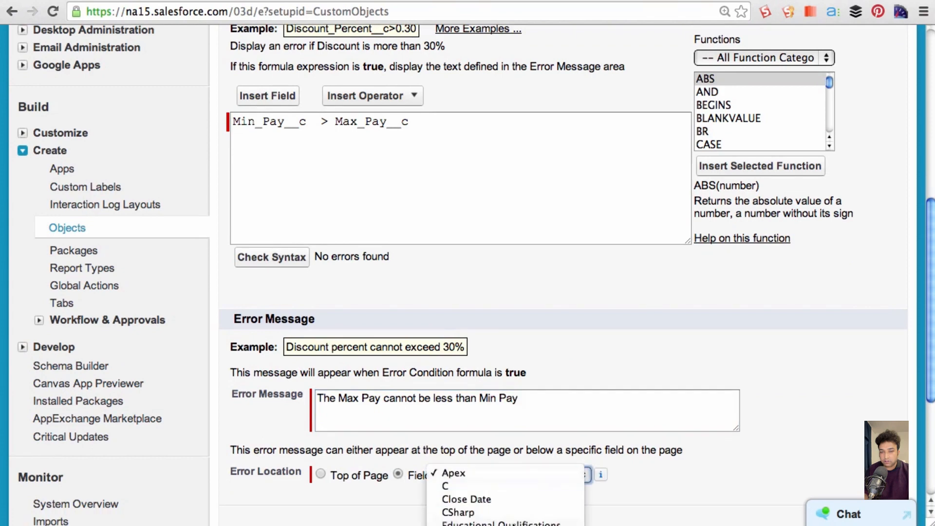
click(488, 509)
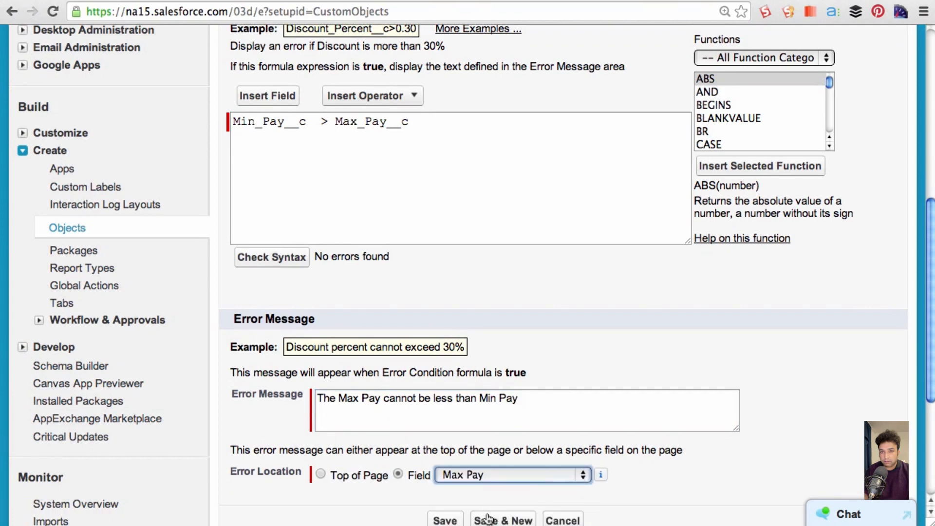
scroll(488, 514, down, 1)
click(445, 495)
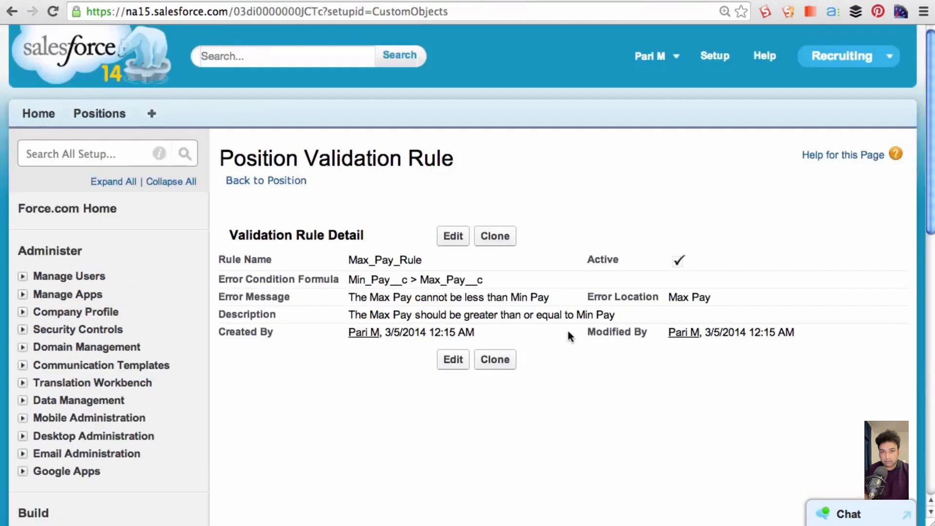
- Test the rule by editing the Marketing Intern position, setting Max Pay to 25000 and trying to save the record
drag(587, 256, 692, 262)
click(620, 220)
click(103, 112)
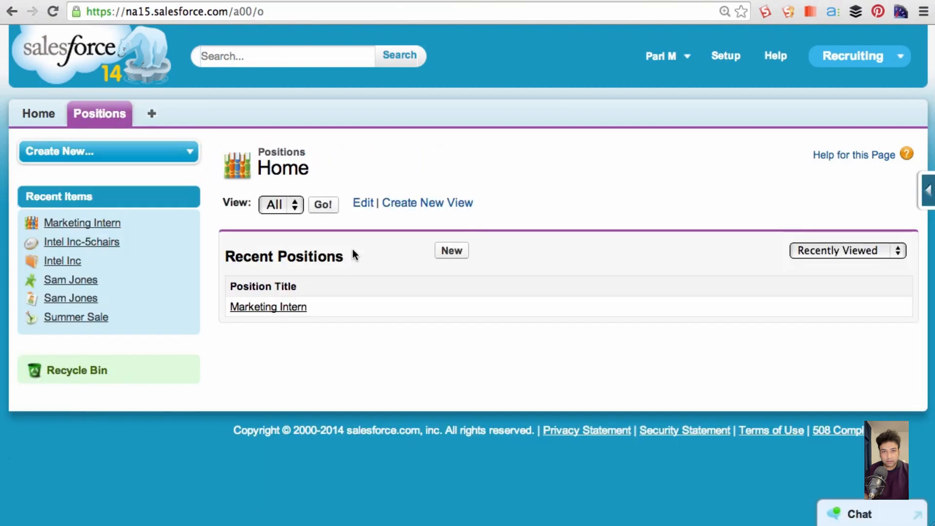
click(267, 308)
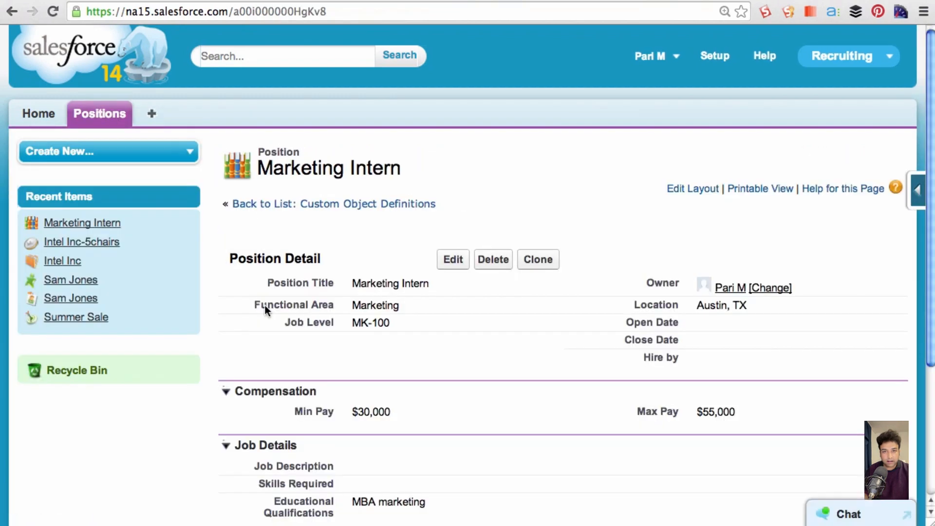
click(445, 262)
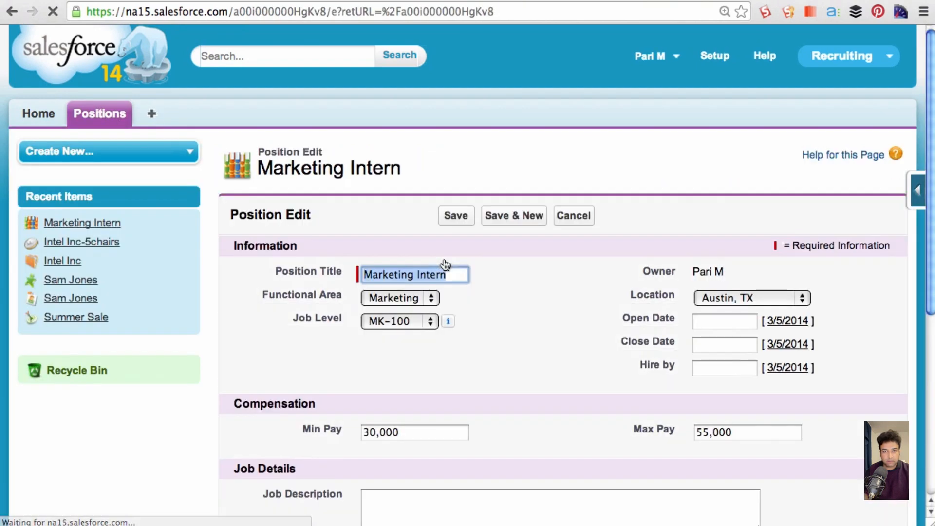
triple_click(721, 432)
text(2500)
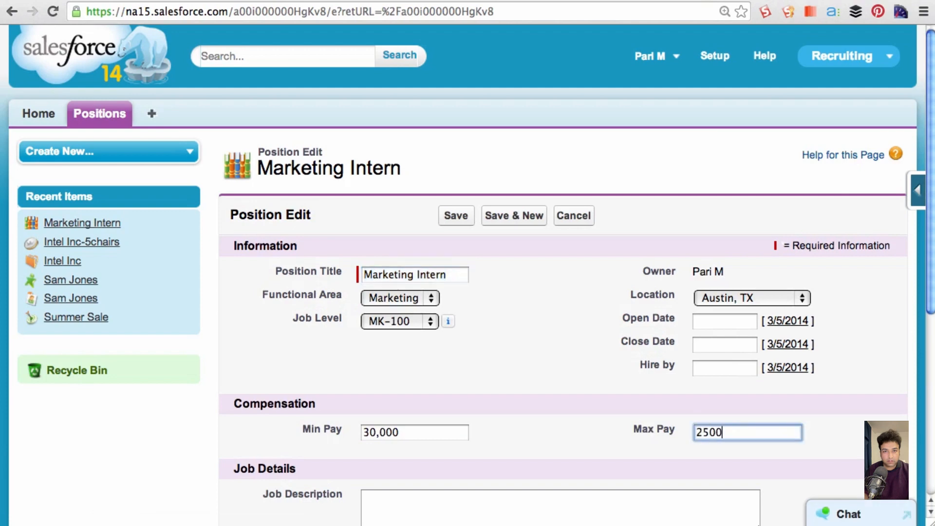
text(0)
click(455, 216)
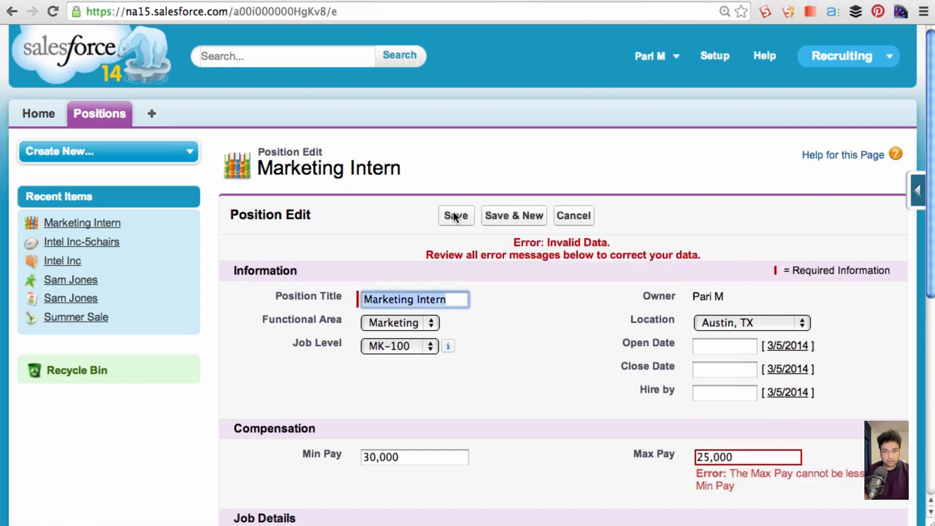
drag(730, 473, 751, 490)
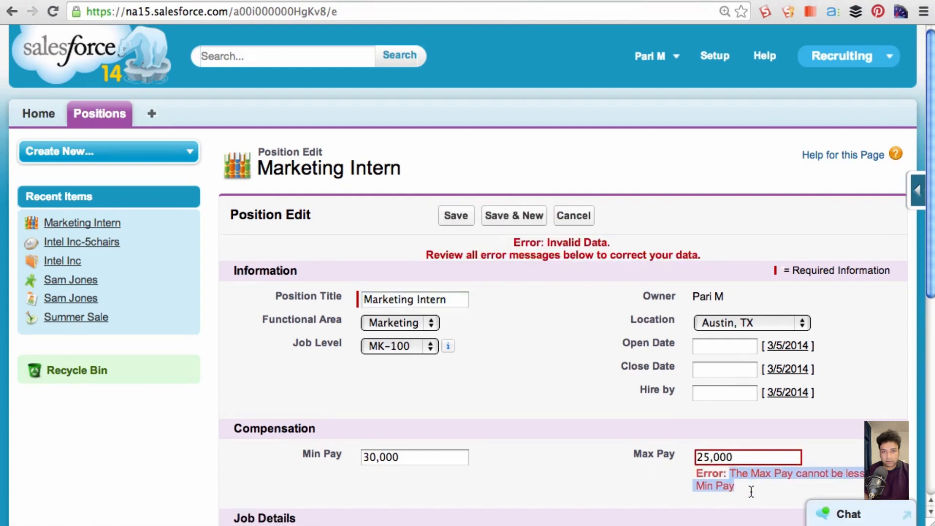
- Set the Marketing Intern position's Max Pay to 35,000 and save the record
click(741, 456)
drag(740, 455, 679, 443)
text(3)
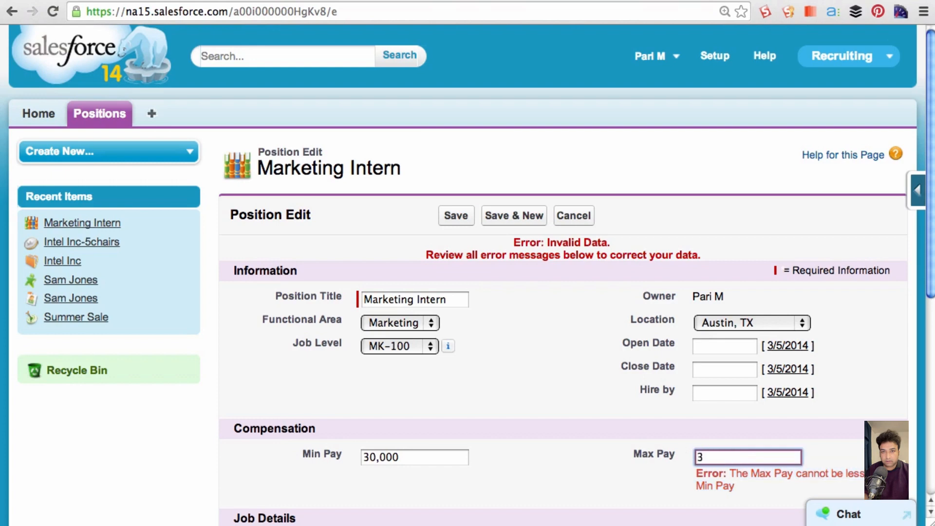
text(5,000)
click(458, 215)
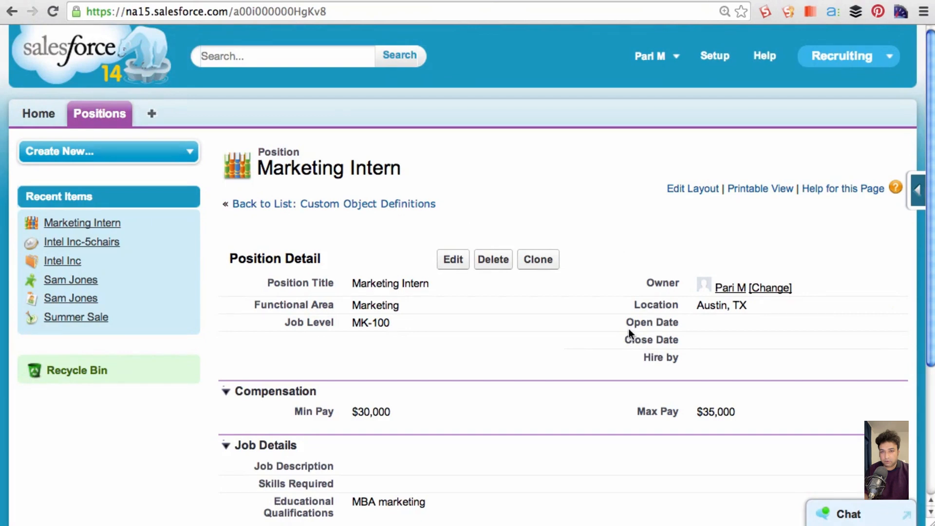
- Return to the Position object's definition in Setup and start another validation rule
drag(627, 323, 680, 322)
click(716, 57)
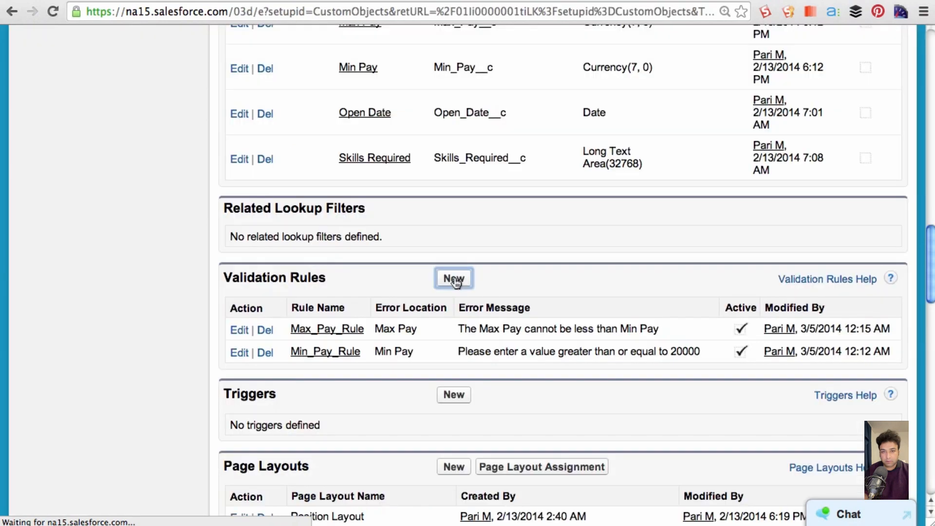
click(454, 279)
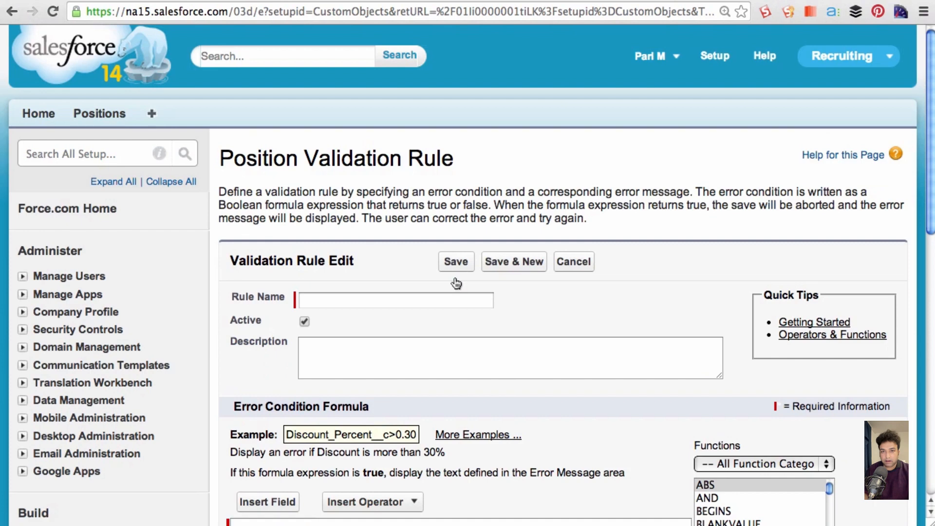
- Name the rule Open_Date_Rule and describe it as "The Open Date should be the current date or any date in the future"
click(456, 300)
text(Open_Date_Rule)
key(Tab)
text(The)
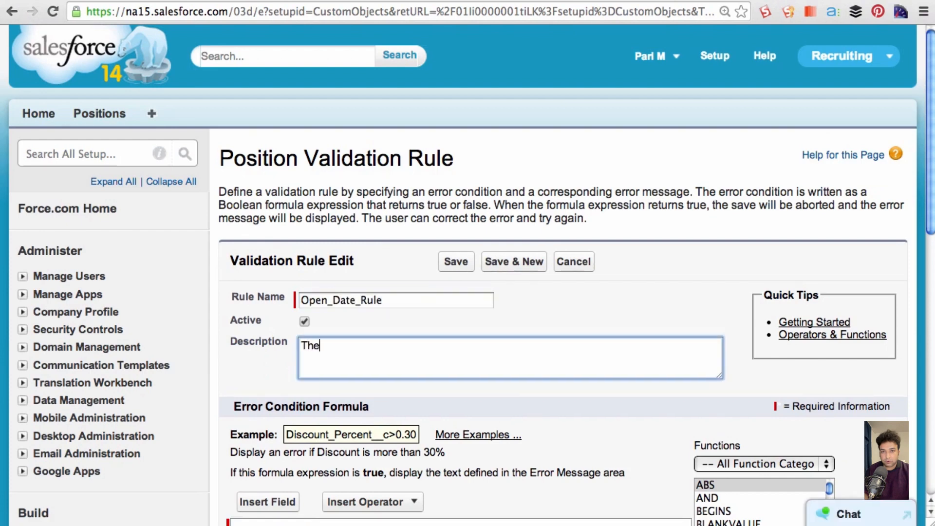
text( Open Date should be the current date or any )
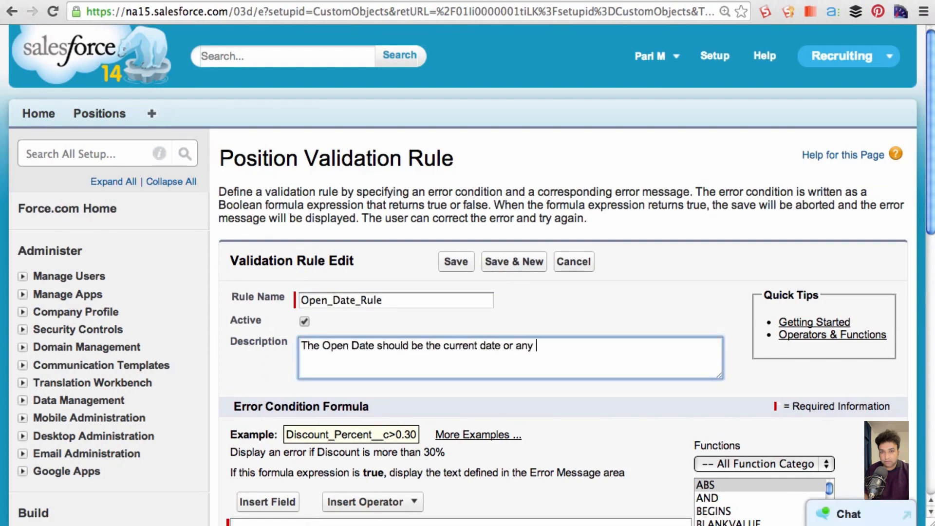
text(date in the future)
scroll(425, 303, down, 3)
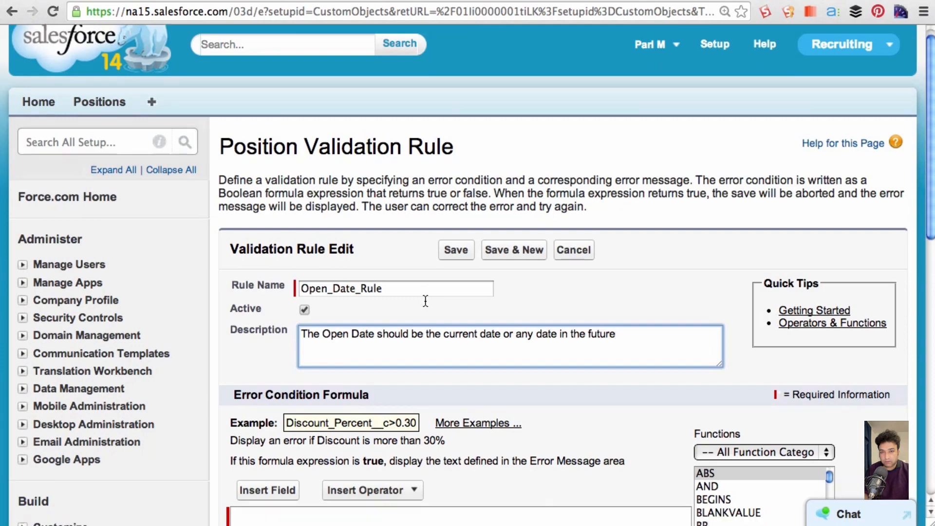
scroll(420, 321, down, 6)
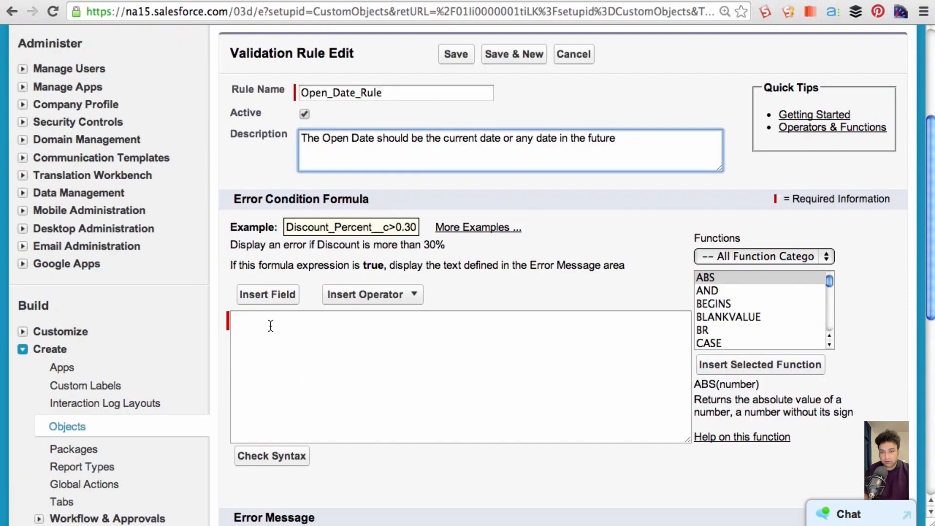
- Insert the TODAY function from the Date & Time category into the error condition formula
scroll(269, 325, down, 6)
click(788, 119)
click(787, 119)
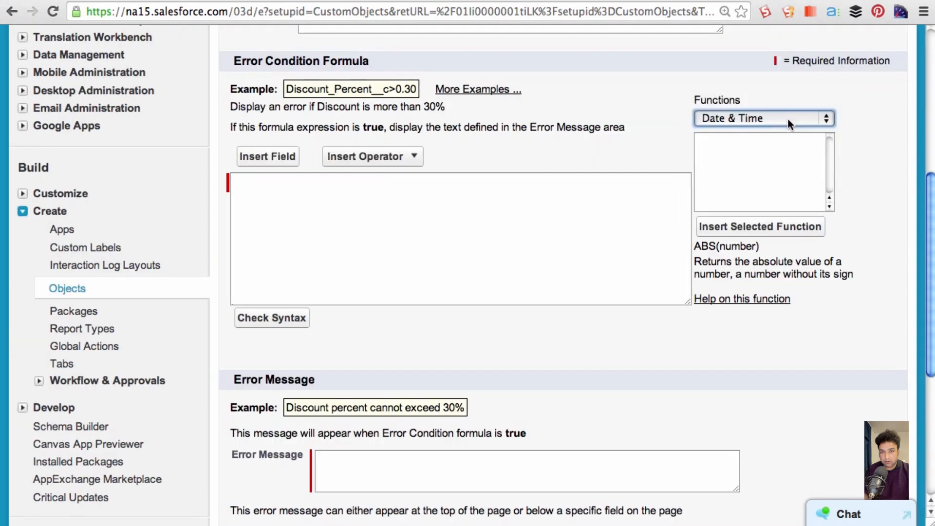
click(787, 119)
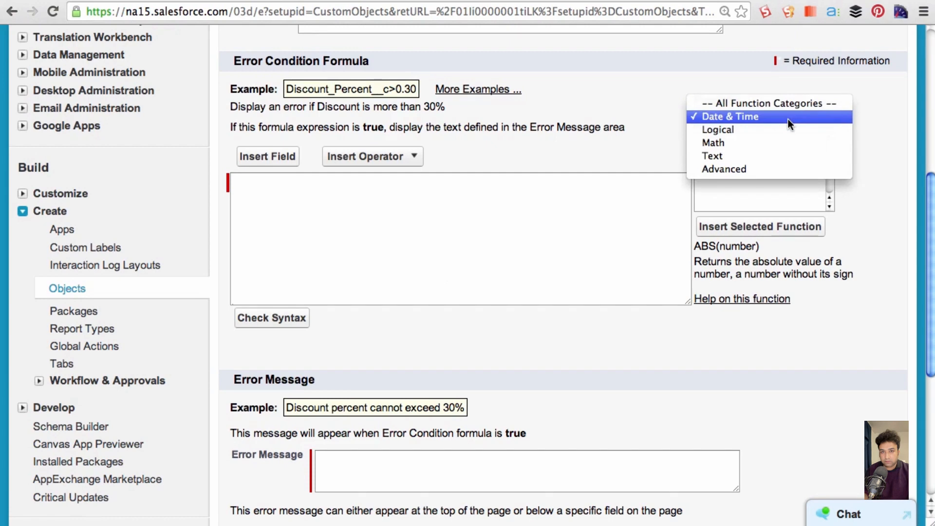
key(Down)
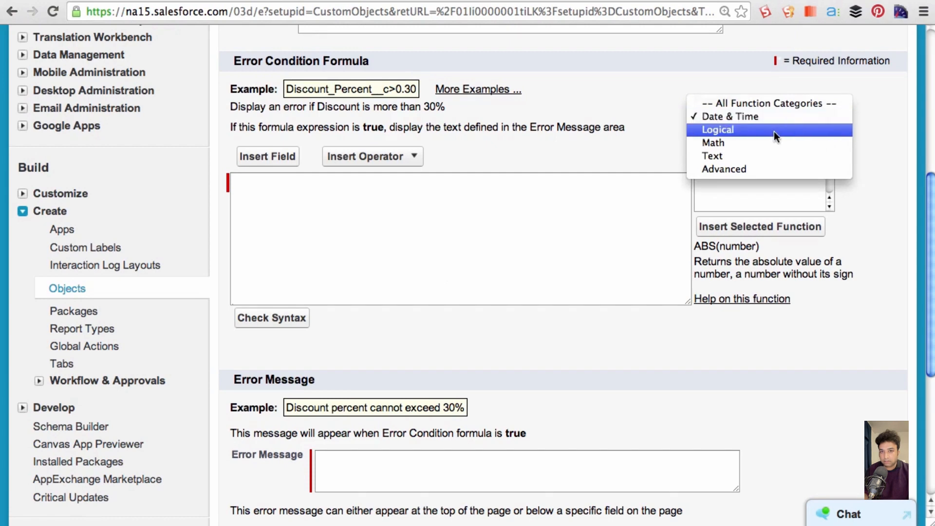
click(773, 118)
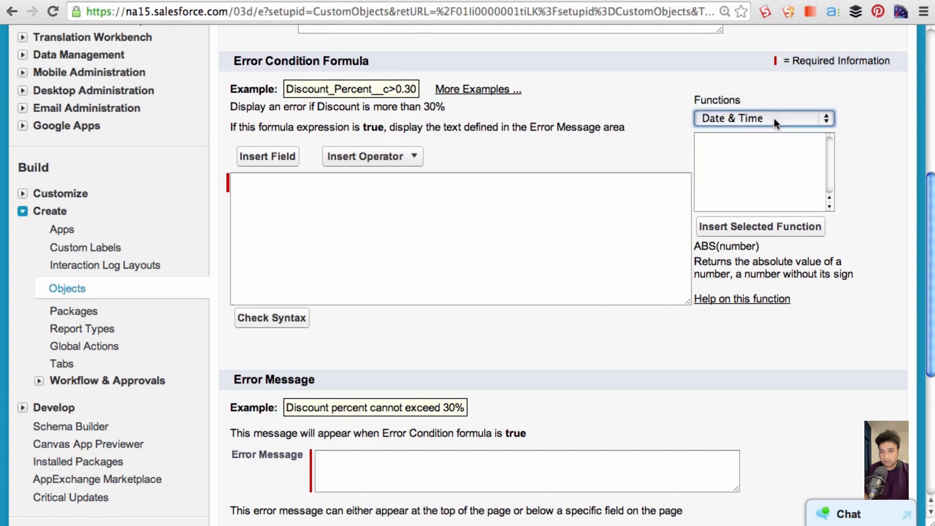
scroll(781, 151, down, 1)
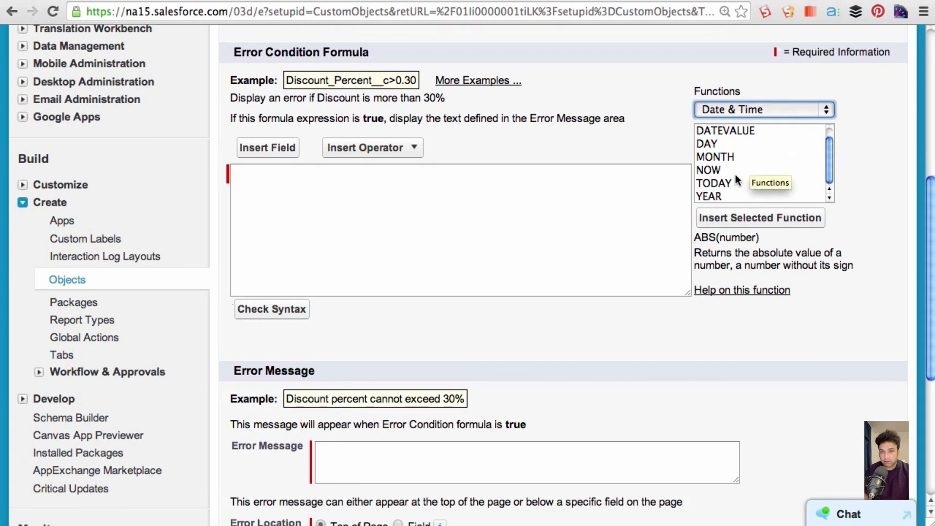
click(717, 183)
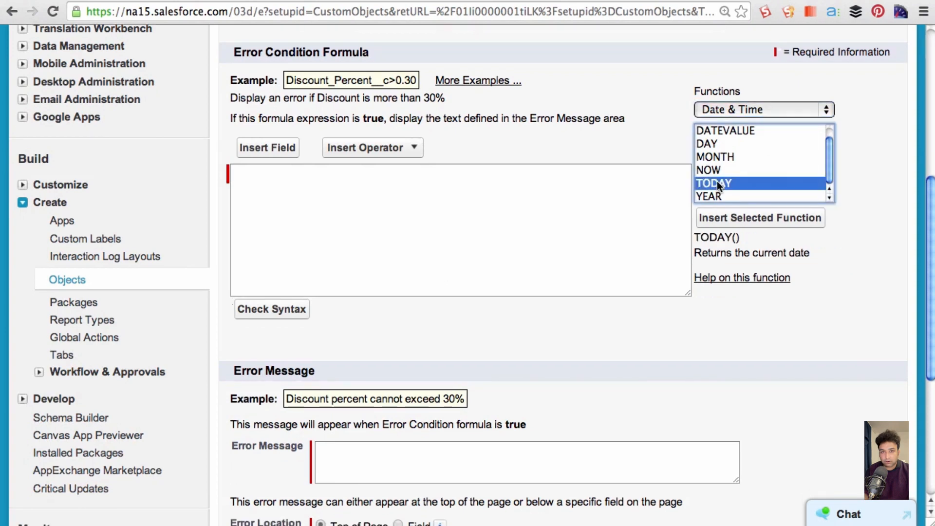
click(725, 219)
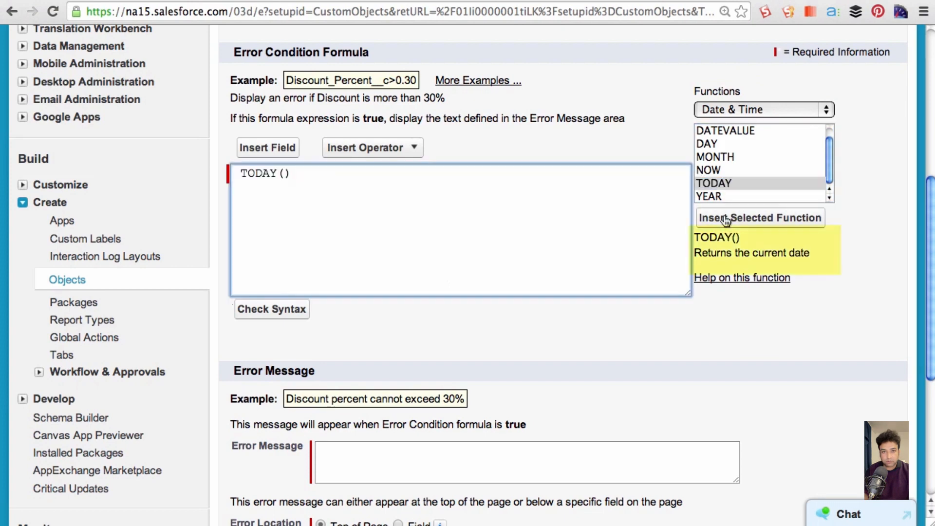
- Complete the error condition formula as Open_Date__c < TODAY()
click(239, 174)
text(Open_Date__c <)
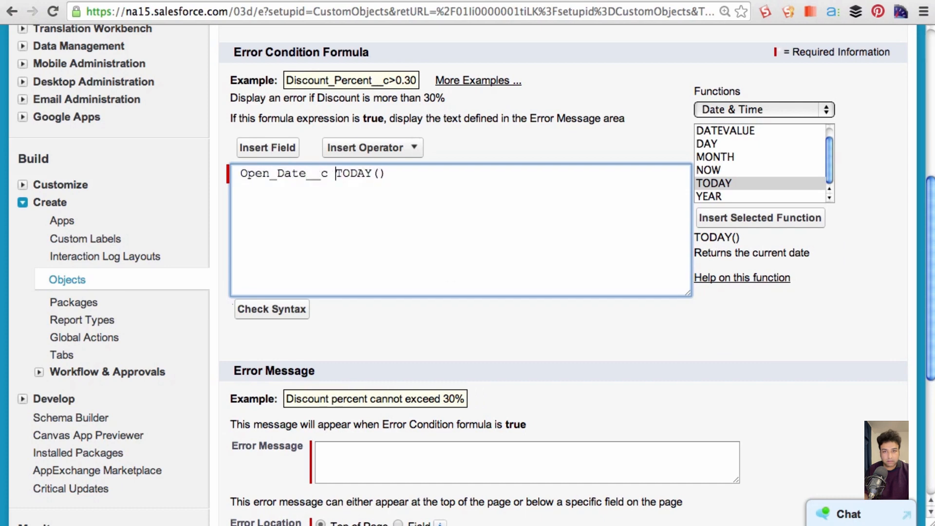
- Enter the error message "Please enter current date or any date in the future" and set its location to the Open Date field
text(Please )
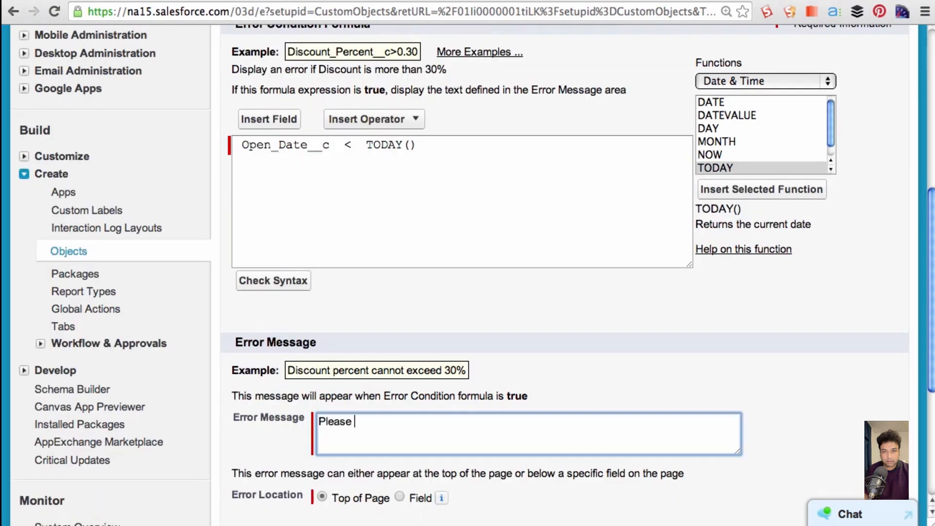
text(enter current date or any dat)
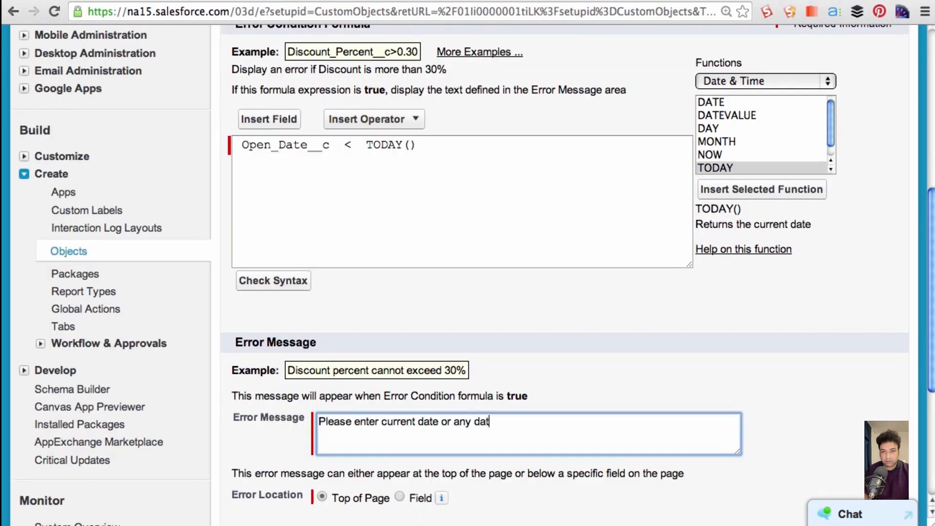
text(e in the future)
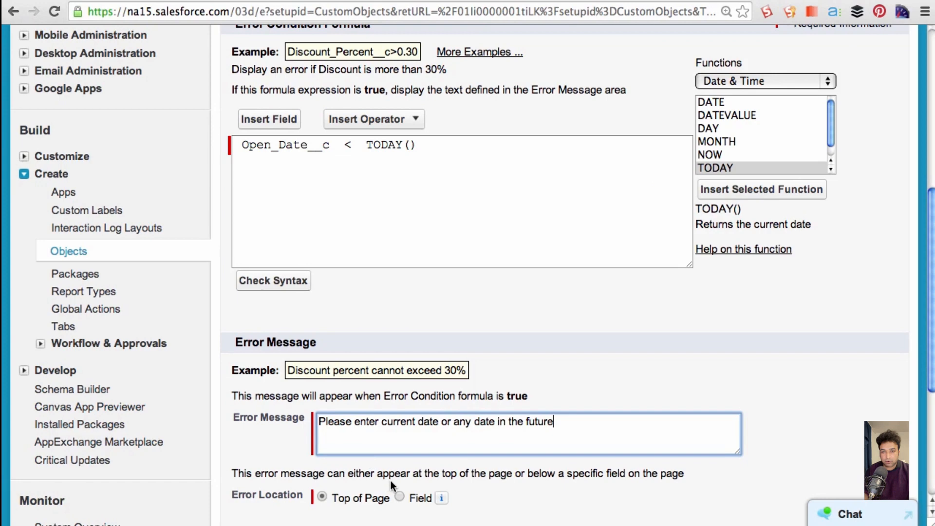
scroll(390, 480, down, 1)
click(399, 465)
click(477, 465)
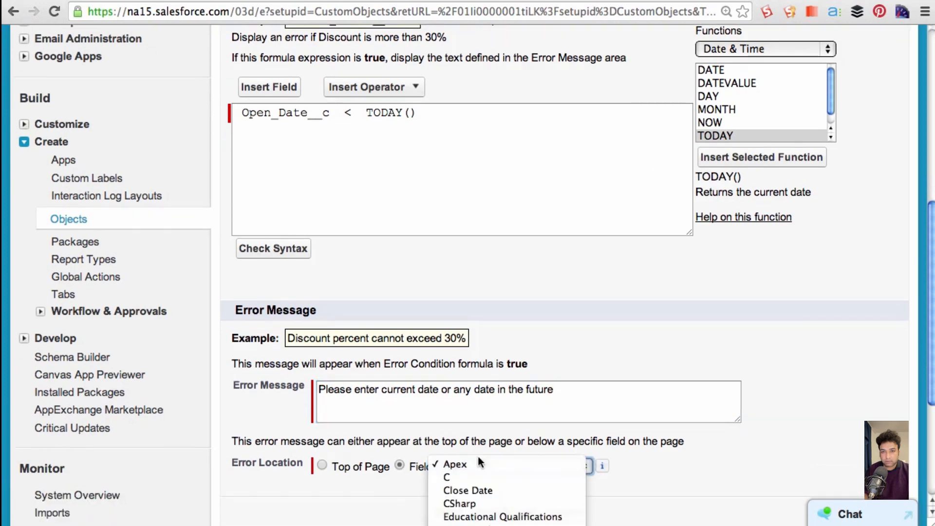
click(451, 512)
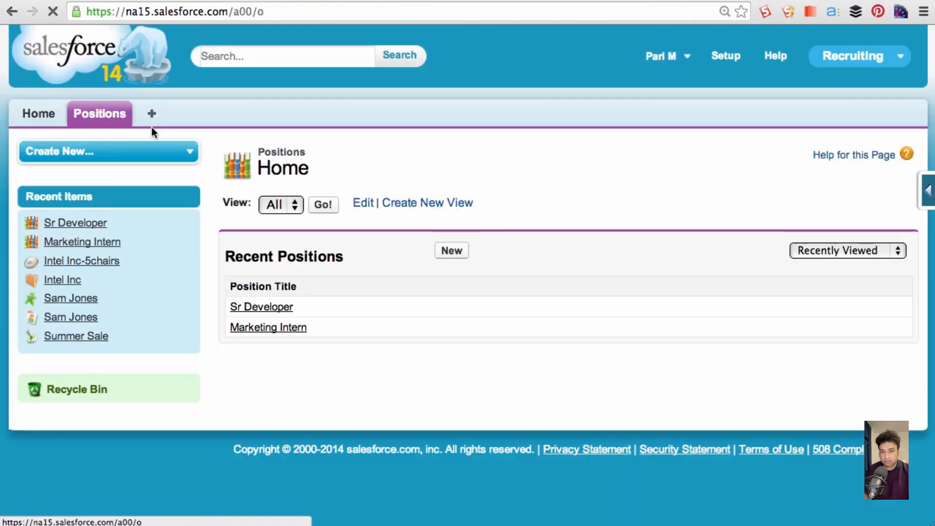
- Start a new position titled Marketing Analyst with functional area Marketing, job level MK-200 and status New Position
click(451, 250)
click(438, 276)
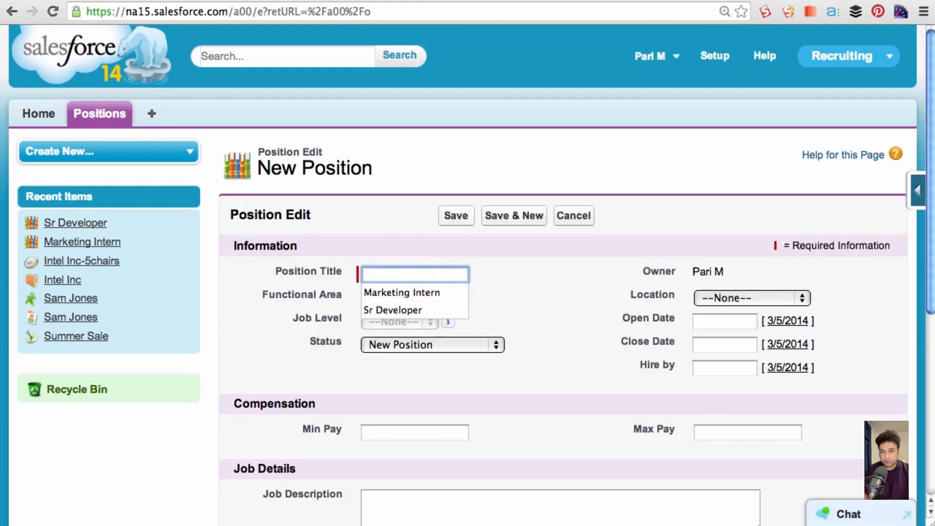
text(Marketing Analyst)
key(Tab)
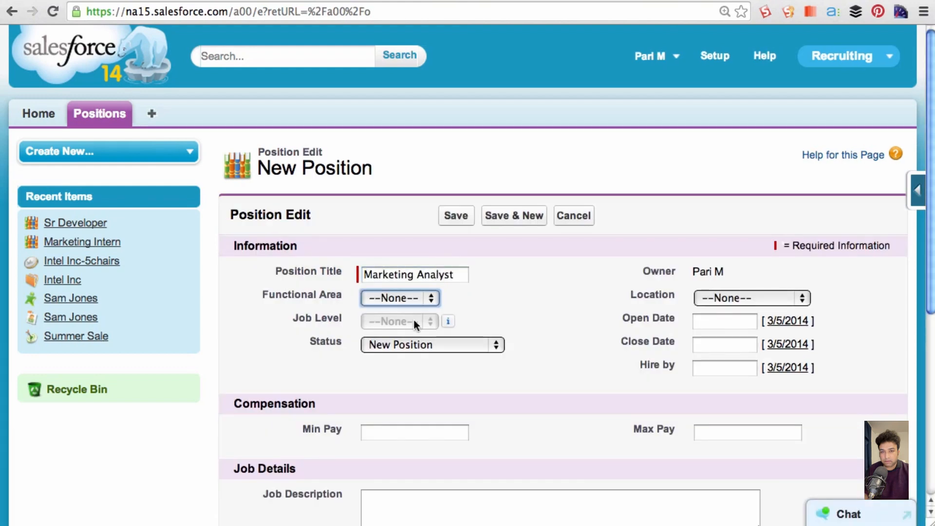
click(404, 298)
click(398, 322)
click(396, 321)
click(401, 347)
click(398, 346)
click(399, 346)
- Test the rule by setting the Marketing Analyst position's Open Date to 1/6/2014 and trying to save the record
click(725, 321)
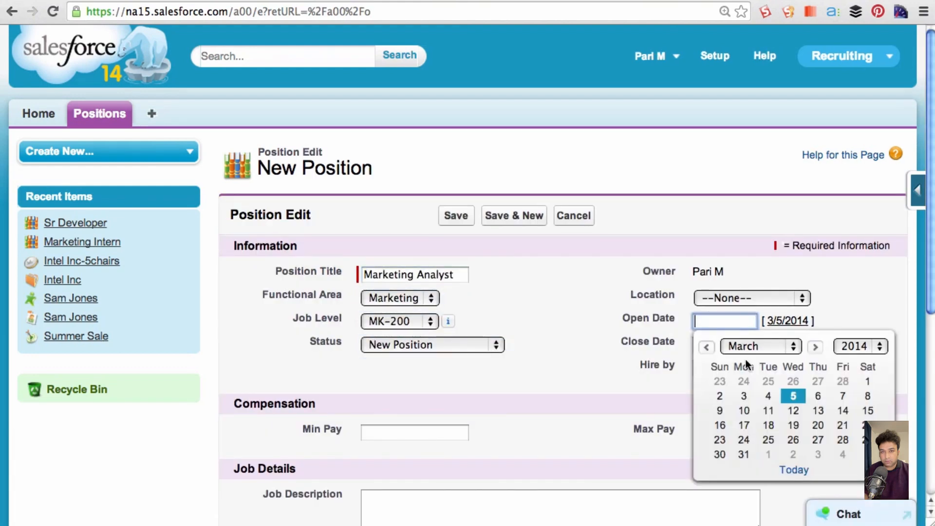
click(745, 353)
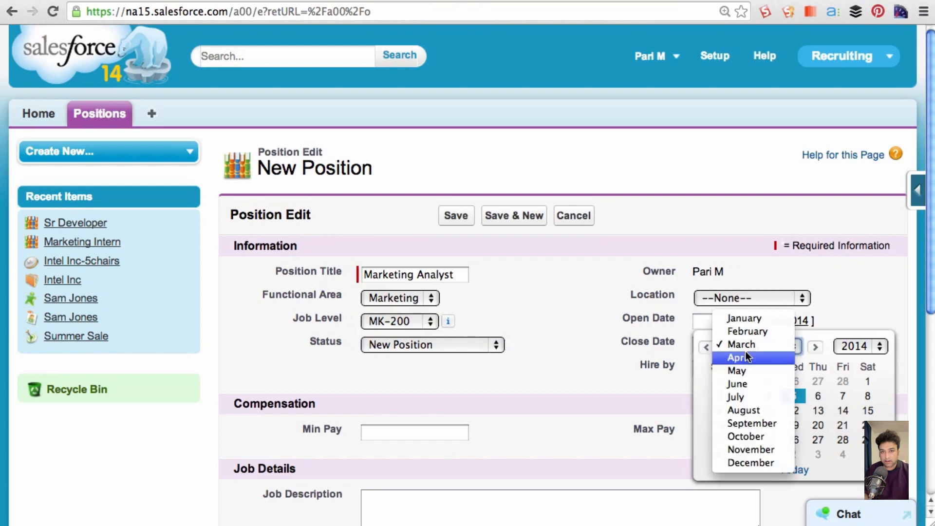
click(749, 322)
click(744, 395)
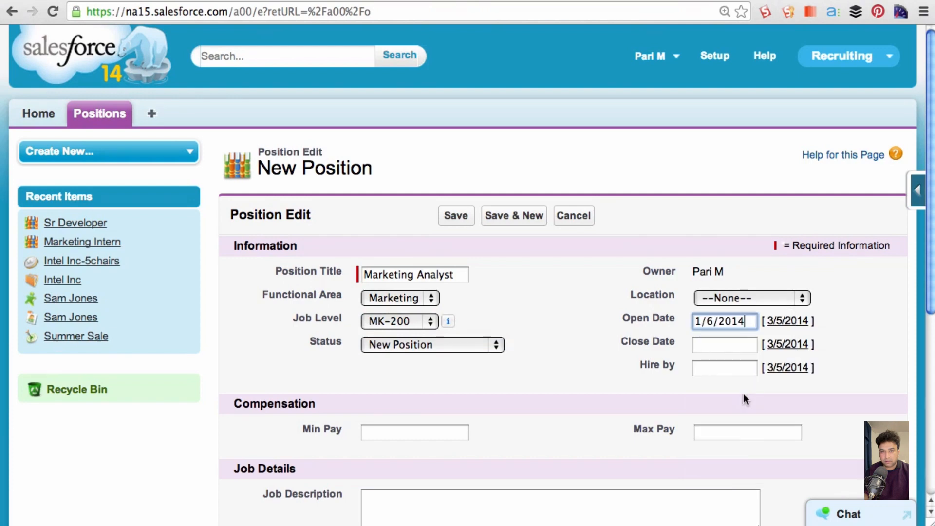
click(461, 213)
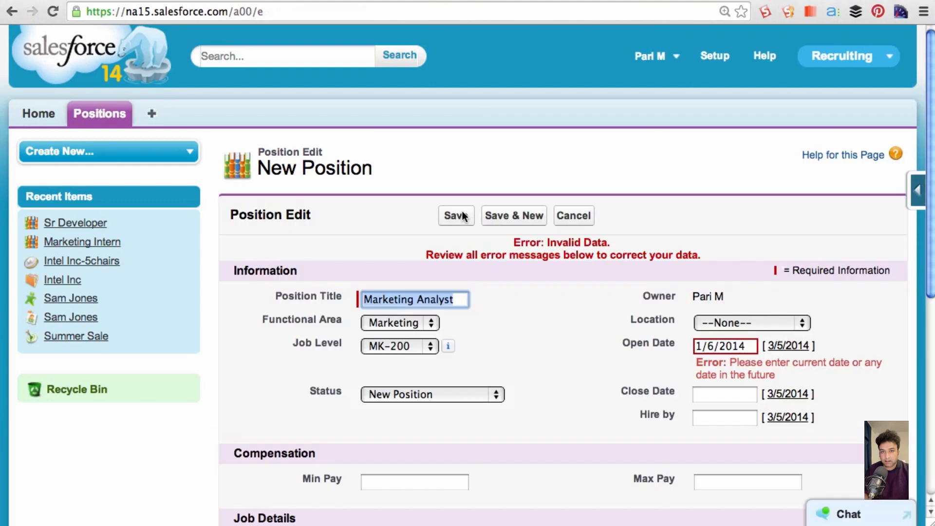
drag(733, 365, 779, 376)
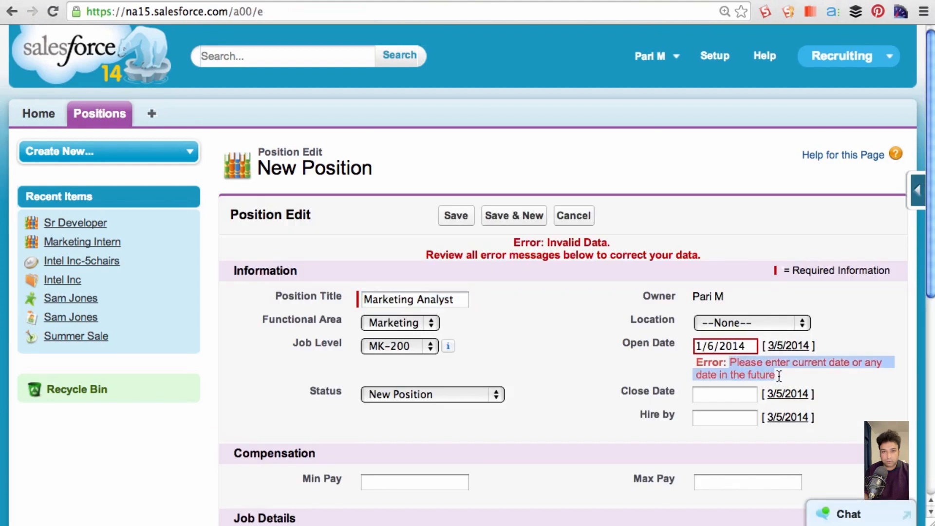
- Set the Marketing Analyst position's Open Date to today's date, 3/5/2014, and save the record
double_click(745, 347)
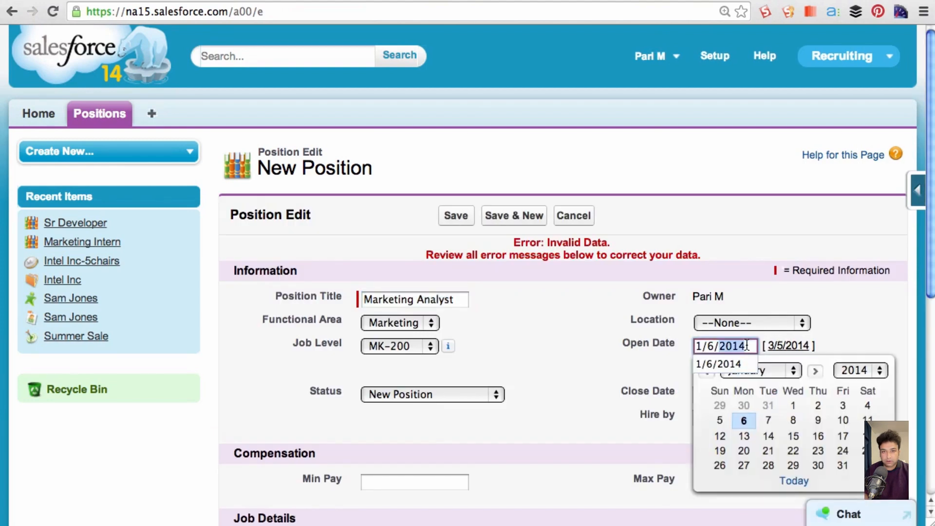
click(794, 482)
click(463, 220)
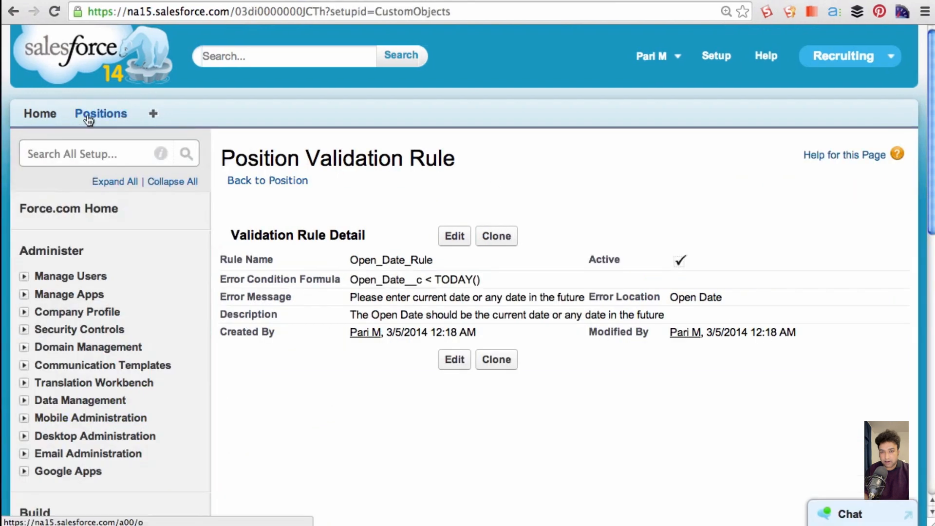
- Examine the Status options and the Close Date field on the Marketing Intern position's edit page
click(88, 117)
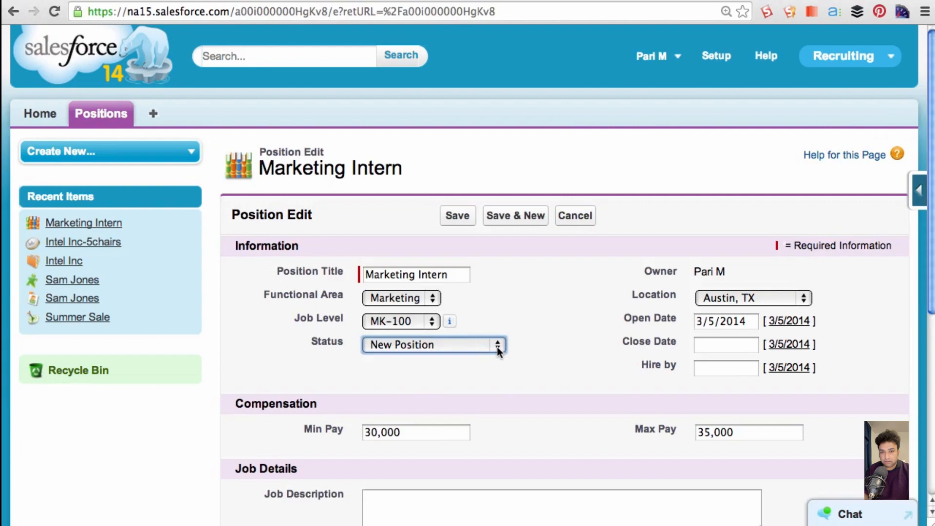
click(496, 346)
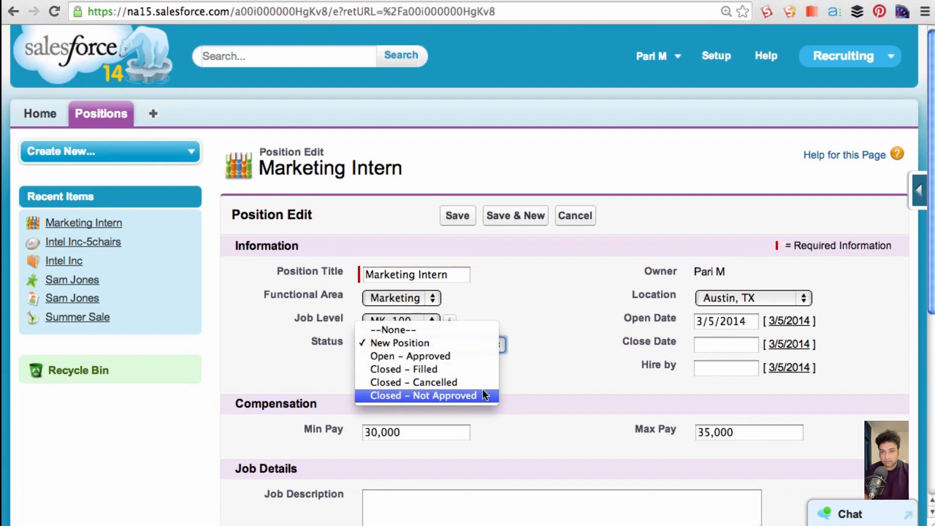
key(Escape)
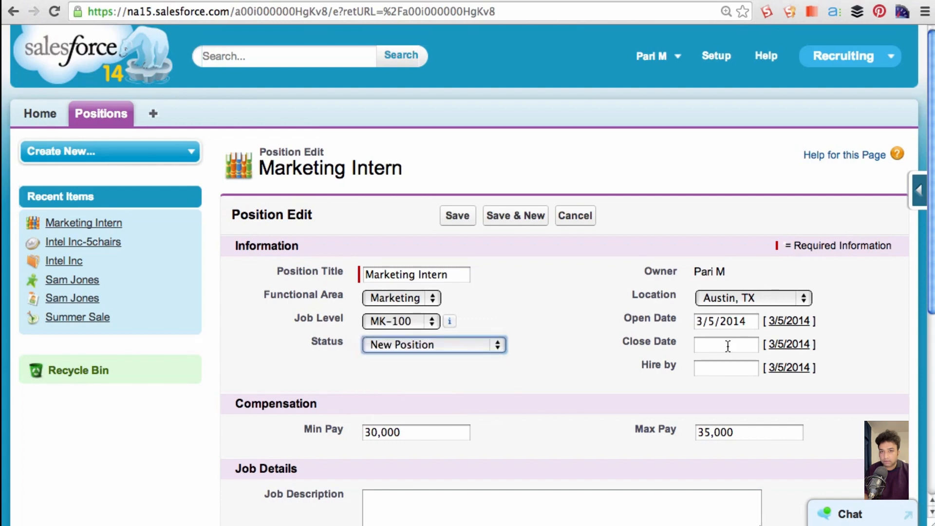
click(725, 346)
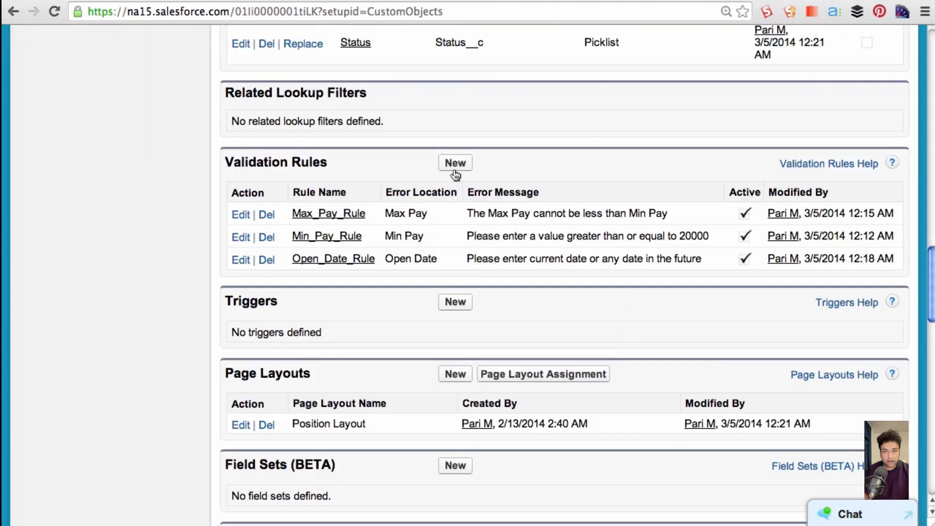
click(453, 169)
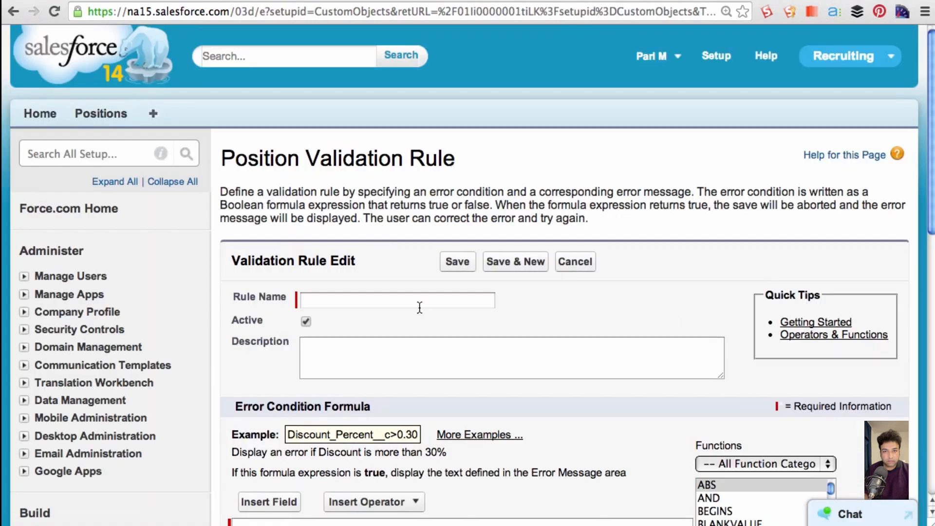
- Name the new Position validation rule Close_Date_Rule
click(419, 300)
text(Clos)
text(e_Date_Rule)
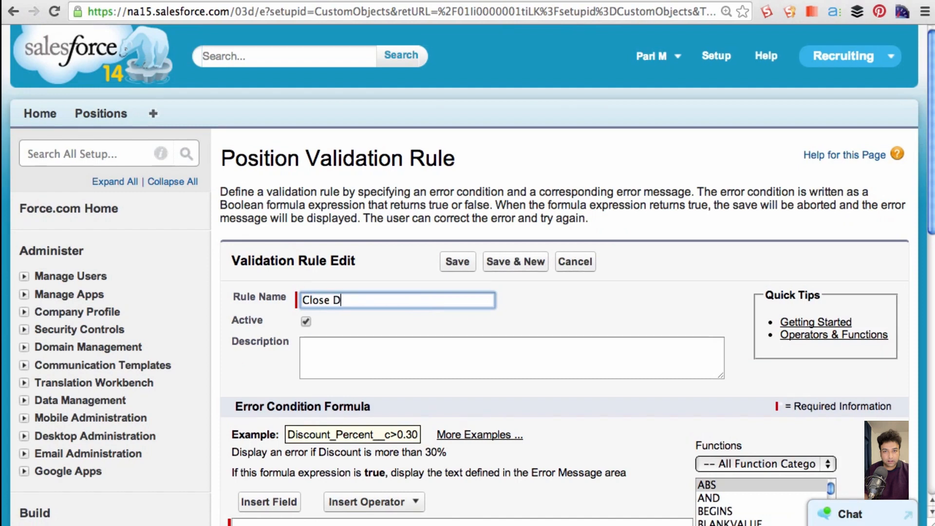
- Describe the rule as preventing saves if Status is "Closed - Filled", "Closed - Cancelled" or "Closed - Not Approved" AND the closed date is not filled
click(408, 369)
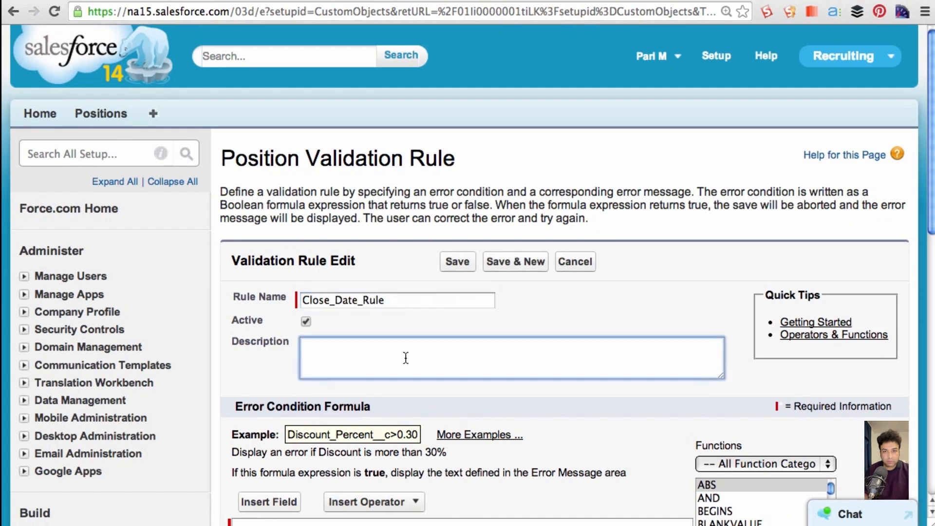
text(If the Status of the Position)
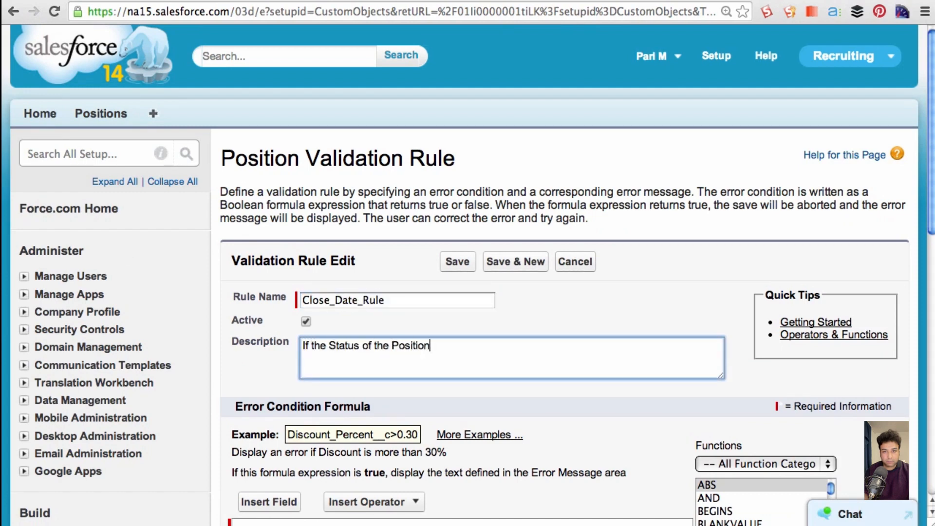
text( is "Closed - Filled" or )
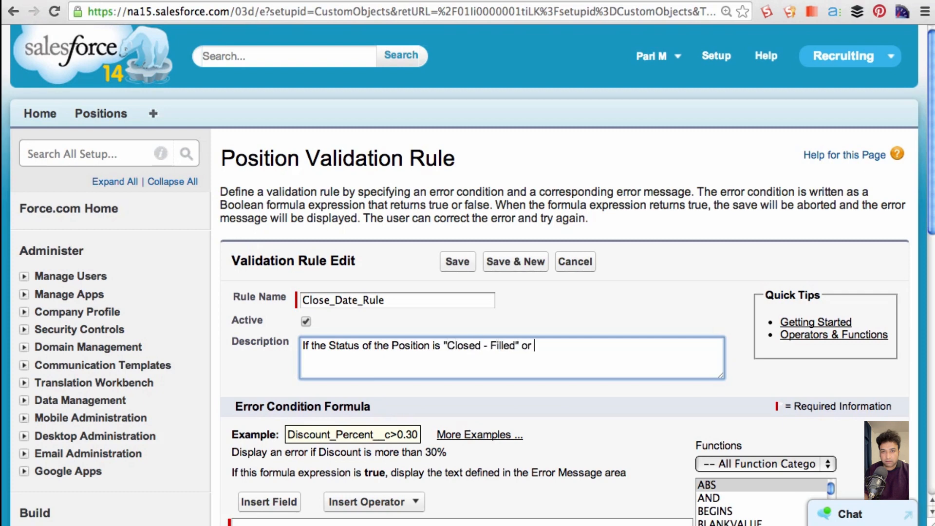
text("Closed - Cancelled" or "Closed - Not Approved"  AND the )
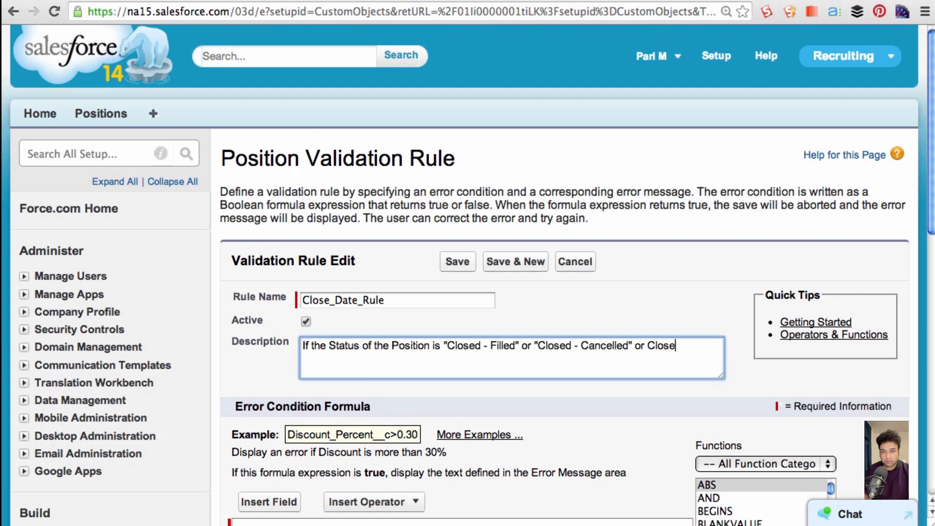
text(closed date )
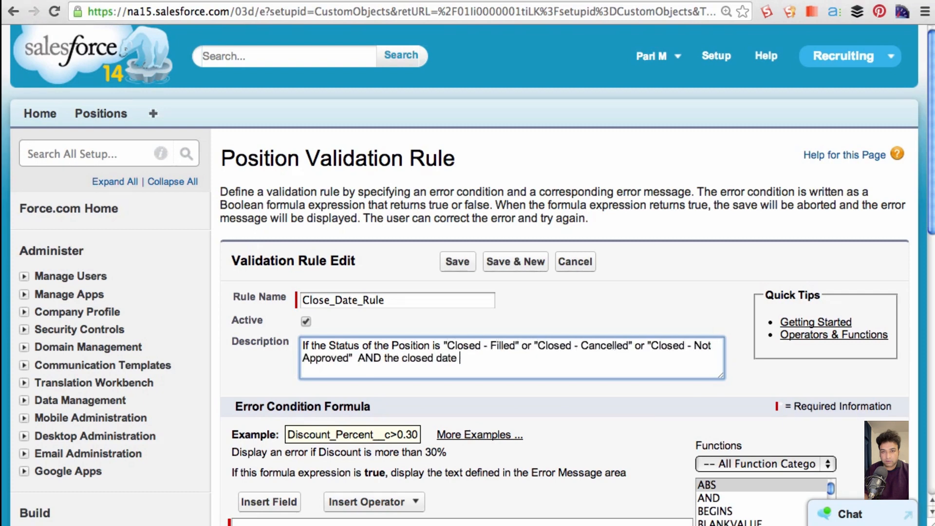
text(is not filled, then prevent the user from saving the record)
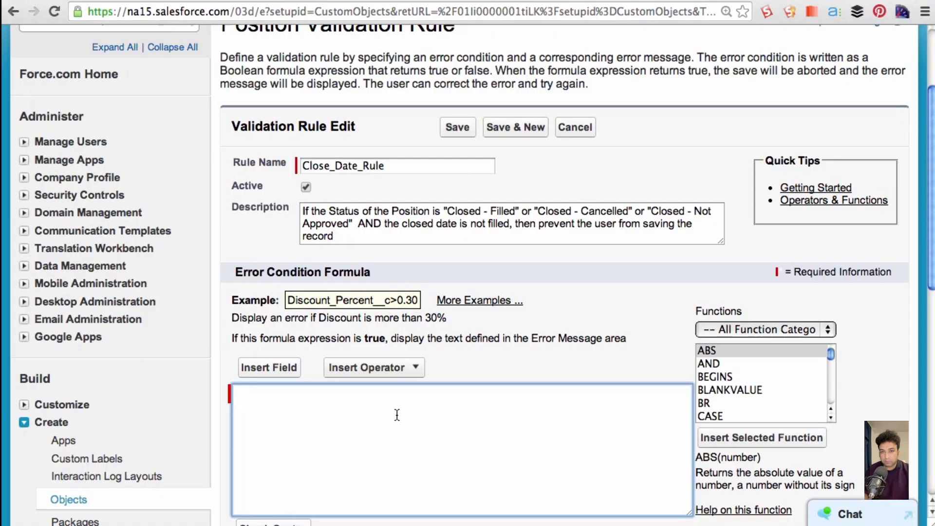
- Enter the error condition (Status__c = "Closed - Filled") in the validation rule's formula
text(Status__c = "Closed - Filled"))
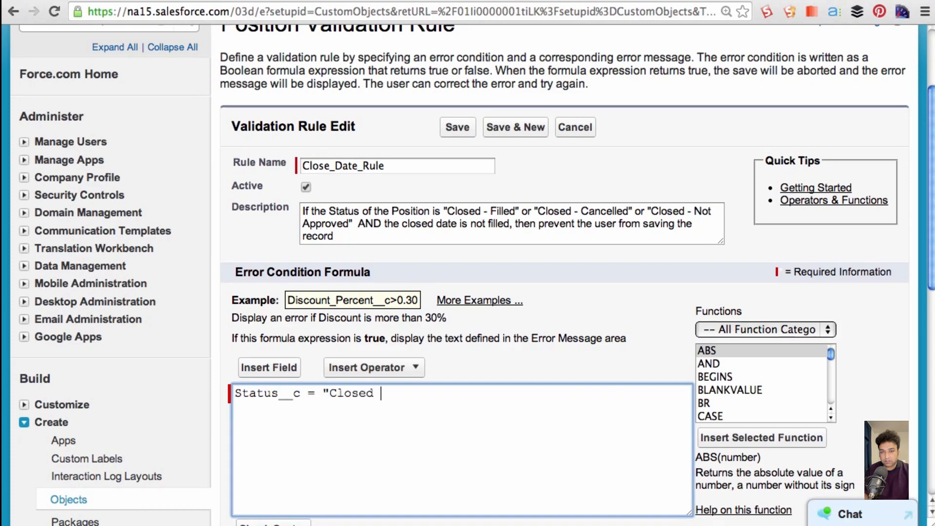
click(236, 393)
text(()
- Append || conditions to the formula for Status__c equal to "Closed - Cancelled" and "Closed - Not Approved", each in parentheses
click(369, 369)
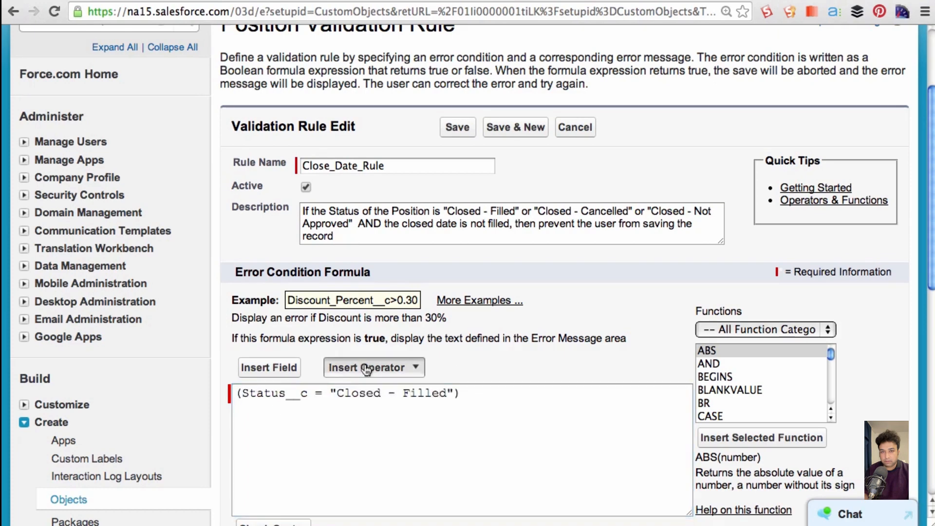
scroll(372, 390, down, 4)
click(365, 496)
text((Status__c )
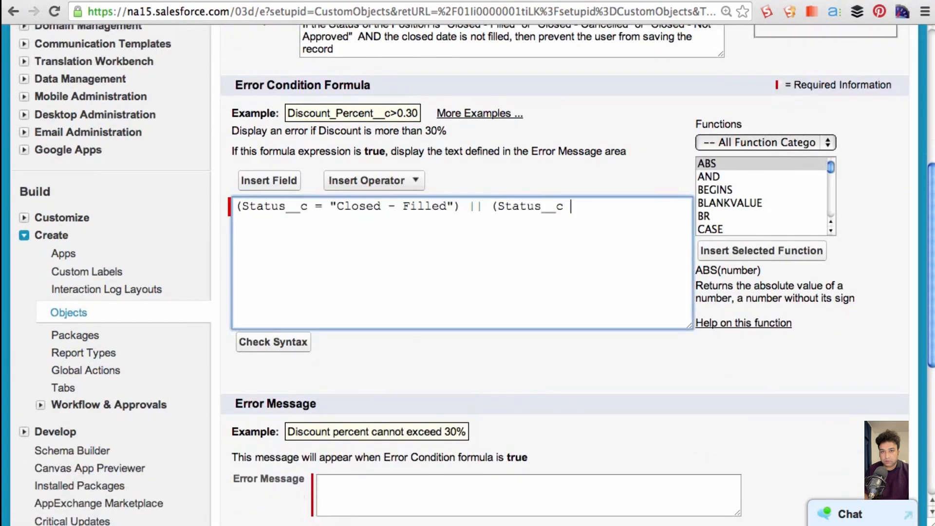
text(= "Closed - Cancelled"))
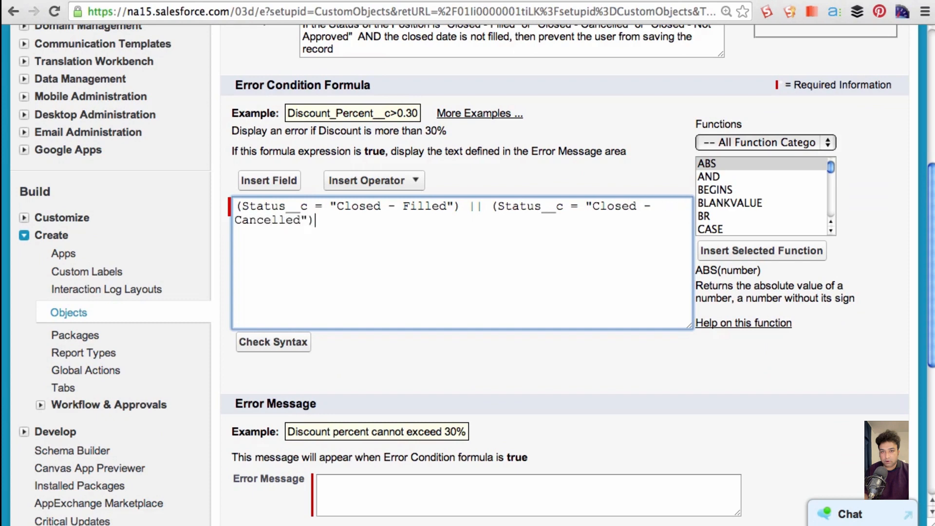
text( || (Status__c ="Closed)
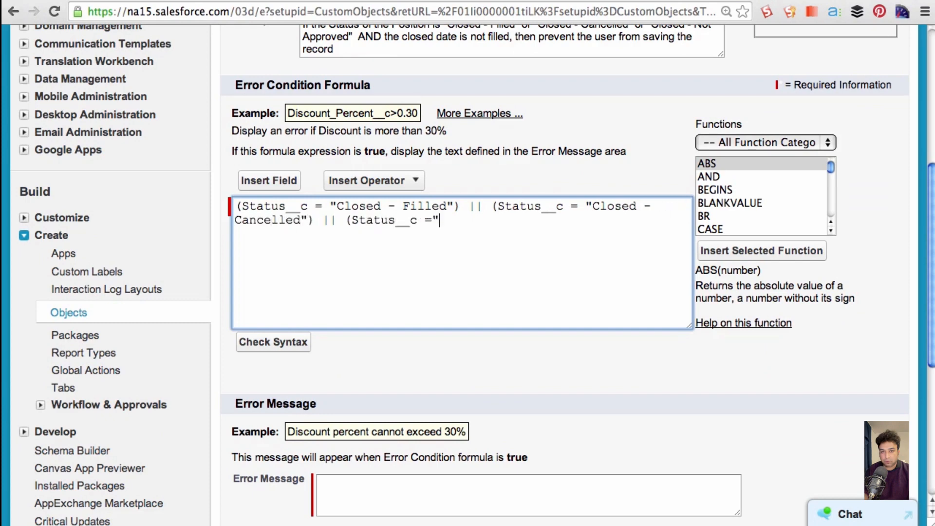
text( - Not Approved"))
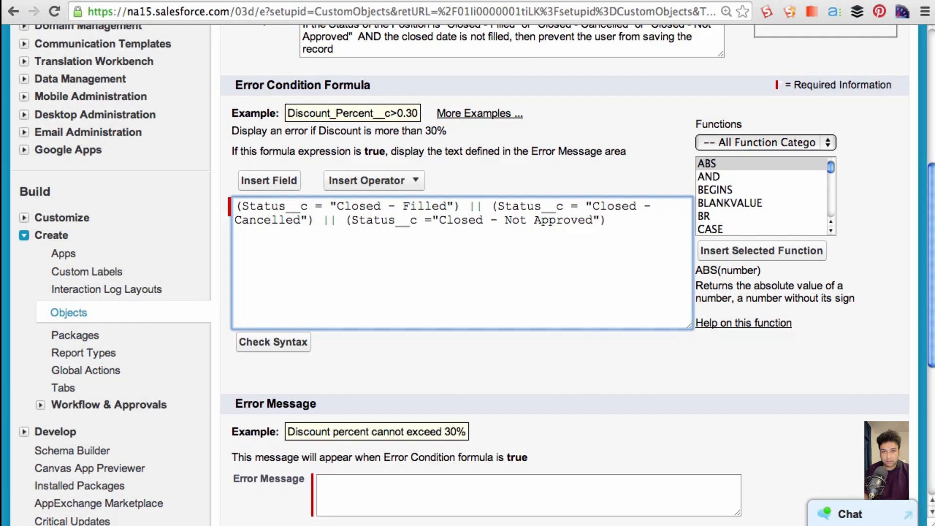
- Add && below the status conditions, followed by the placeholder text "close date is blank"
key(Return)
key(Return)
text(&&)
key(Return)
key(Return)
text(close date is blank)
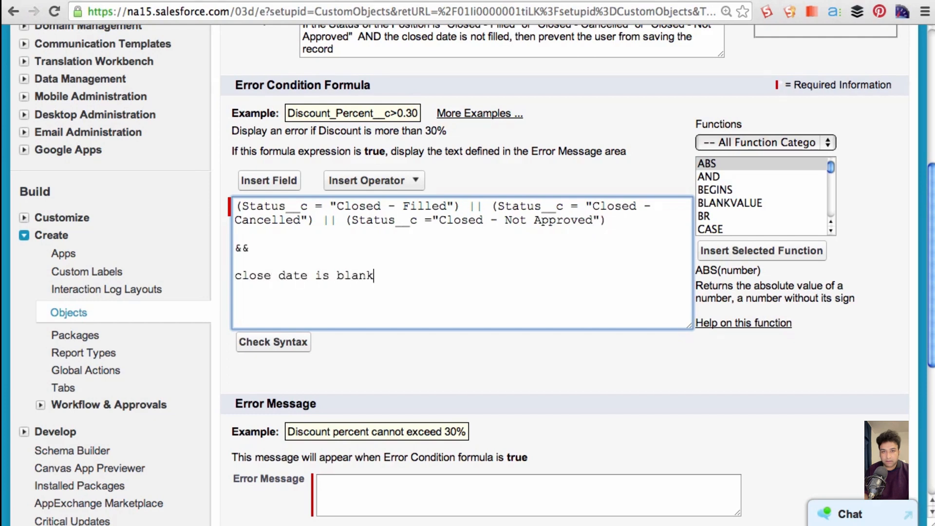
- Insert the ISBLANK function in the formula in place of the text "close date is blank"
scroll(790, 161, down, 5)
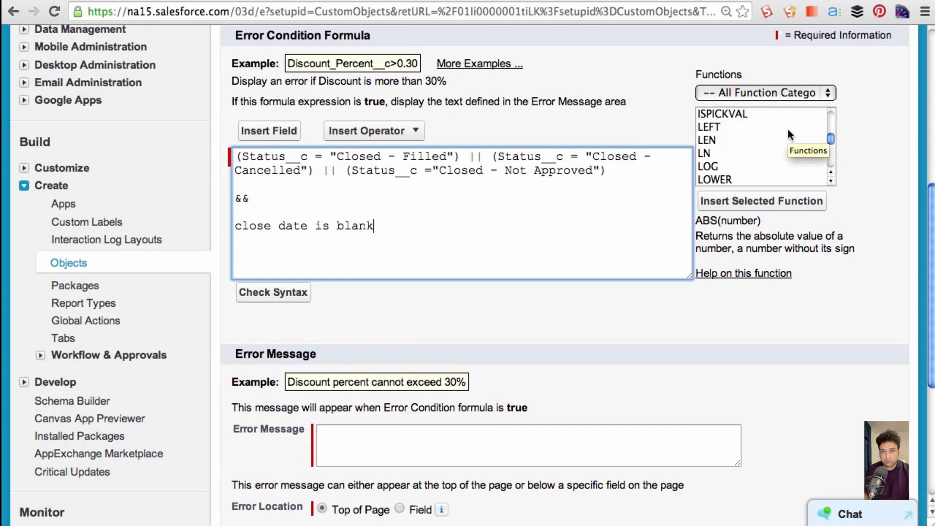
scroll(787, 127, up, 4)
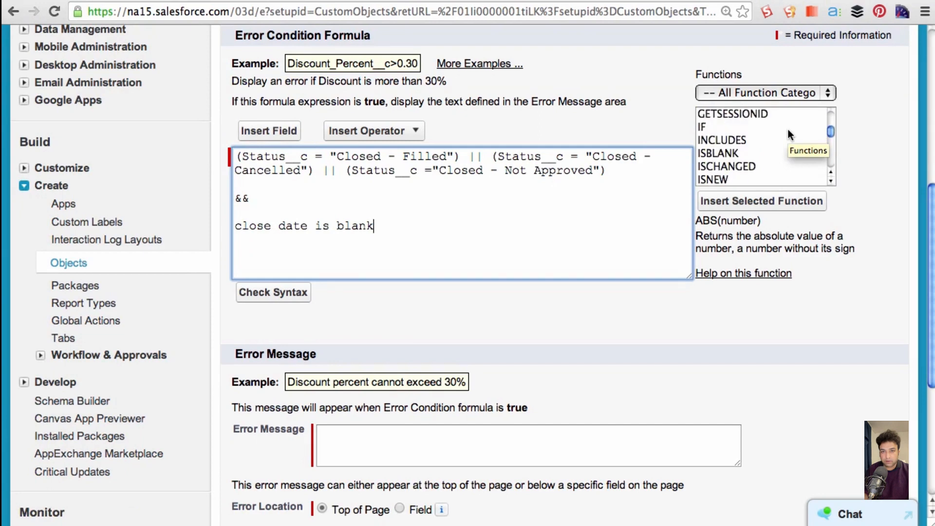
click(709, 153)
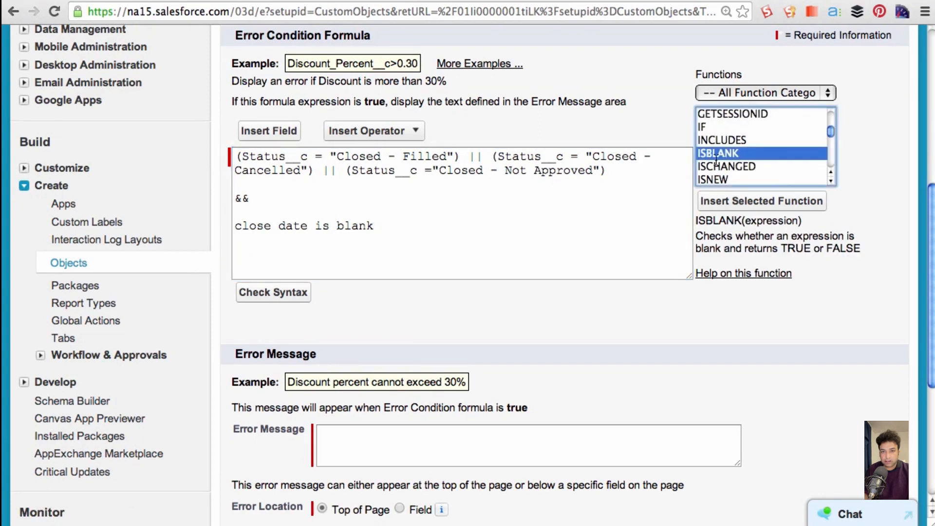
click(735, 201)
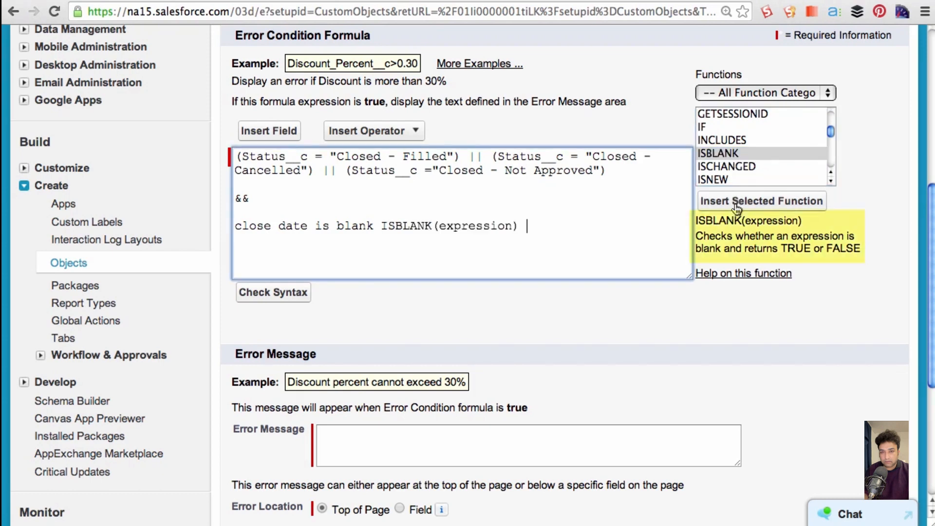
drag(381, 225, 235, 228)
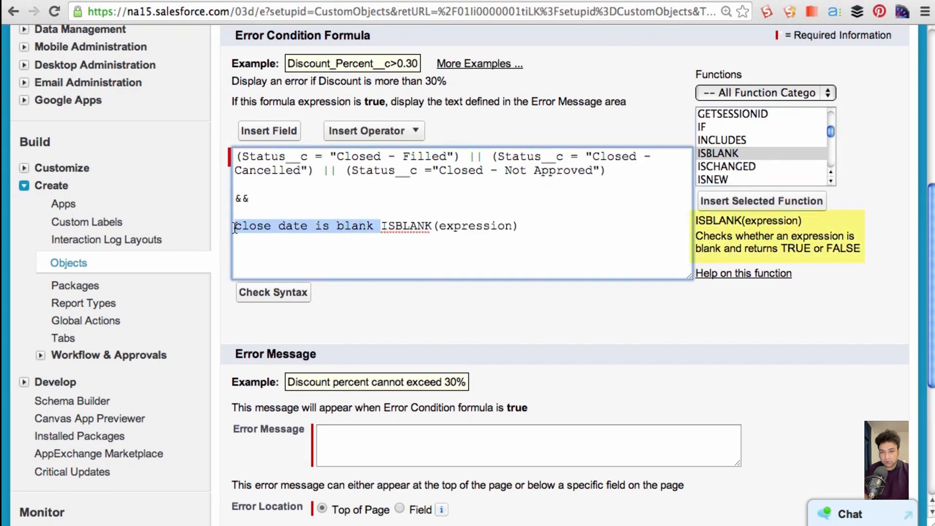
key(BackSpace)
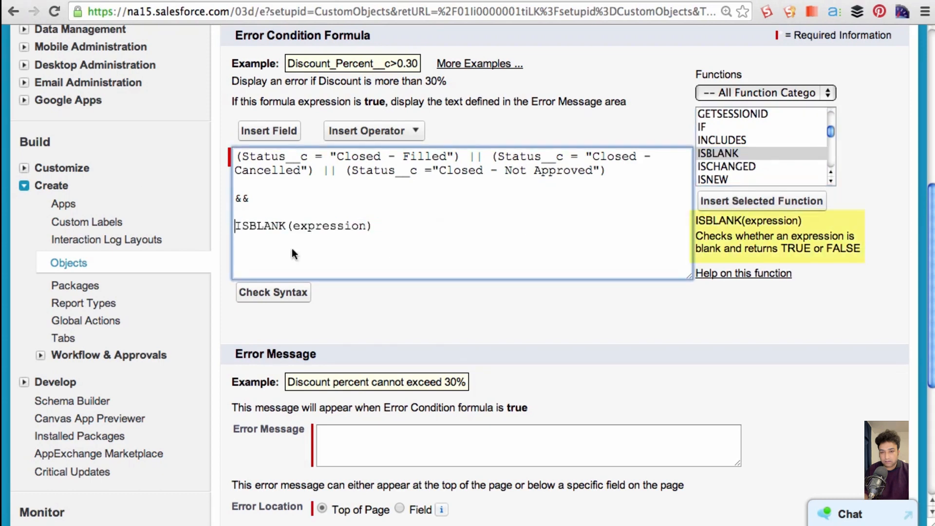
- Replace the ISBLANK function's expression placeholder with Close_Date__c
drag(366, 227, 296, 232)
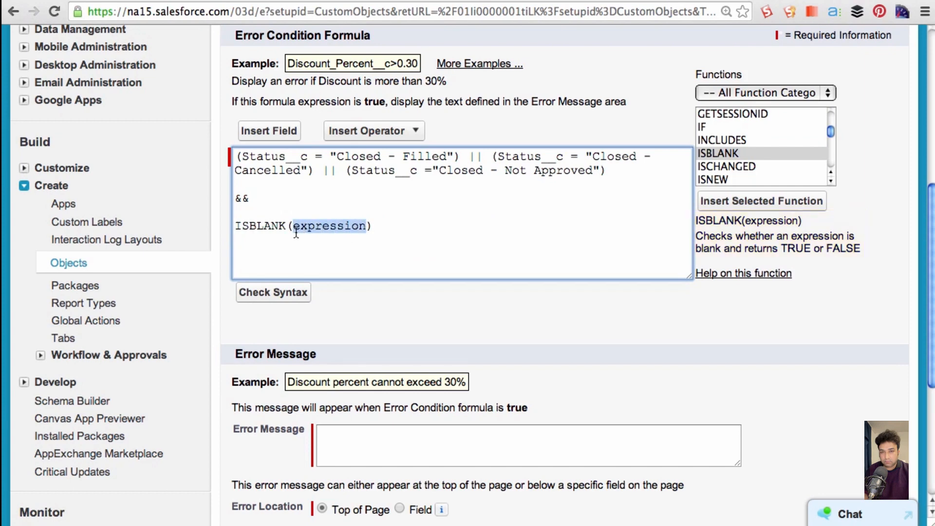
key(BackSpace)
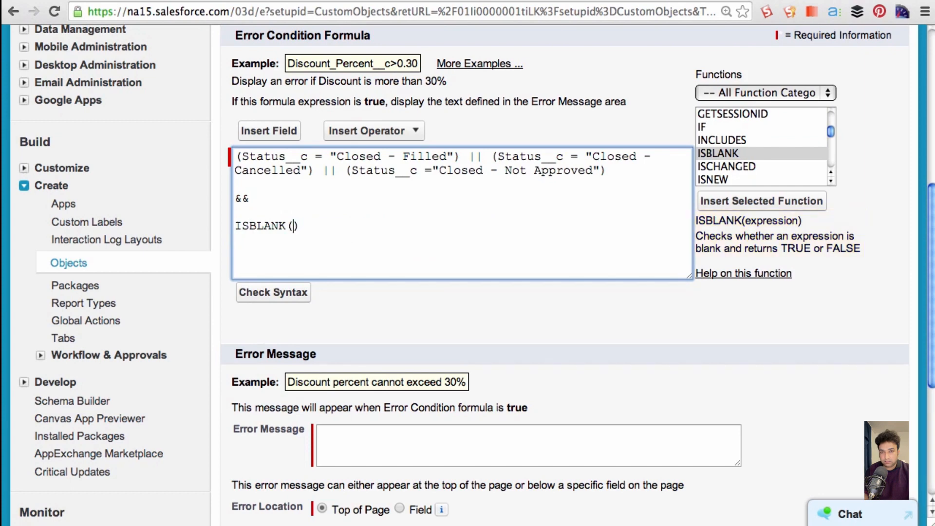
text(Close)
text(_Date)
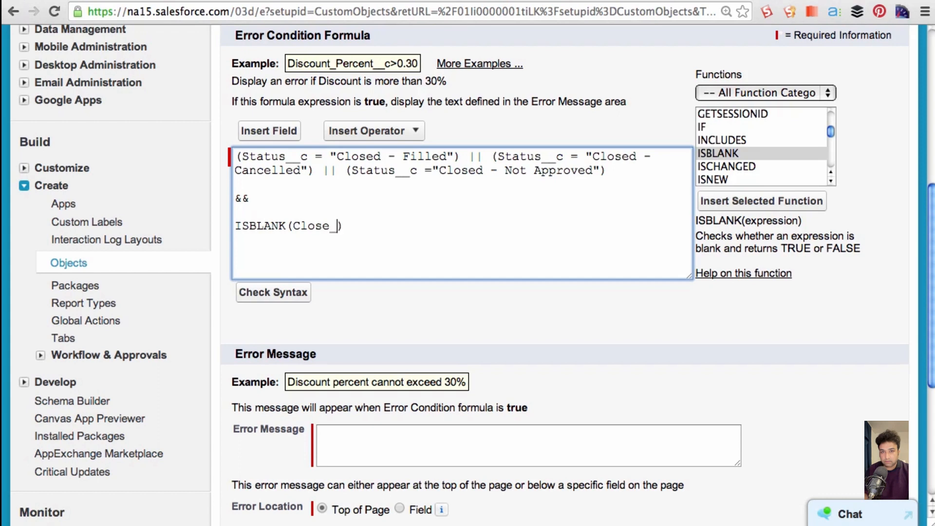
text(__c)
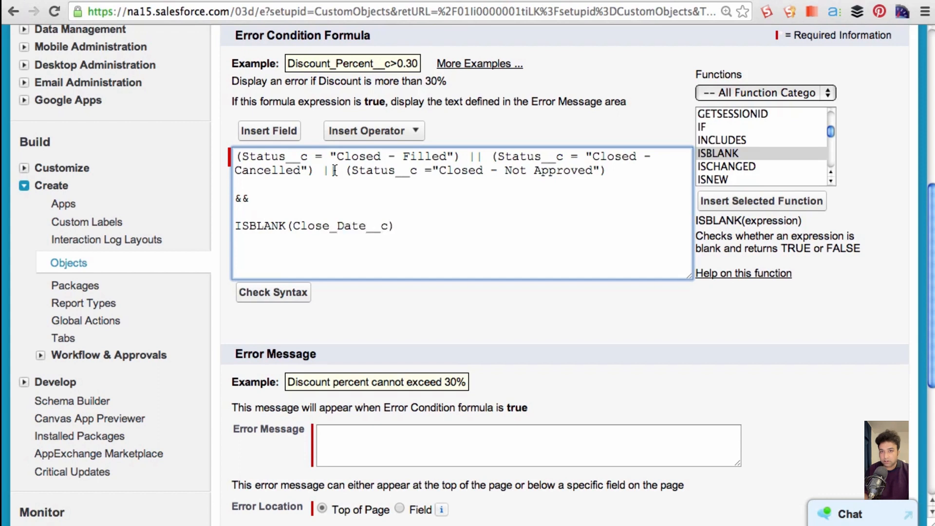
- Replace the three Status__c comparisons with the function text ISPICKVAL(picklist_field, text_literal)
drag(241, 157, 308, 161)
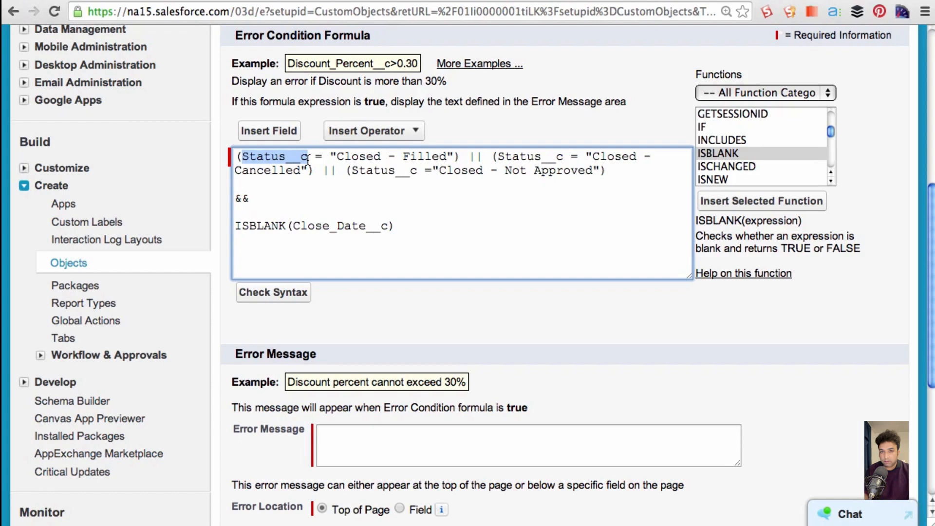
click(374, 205)
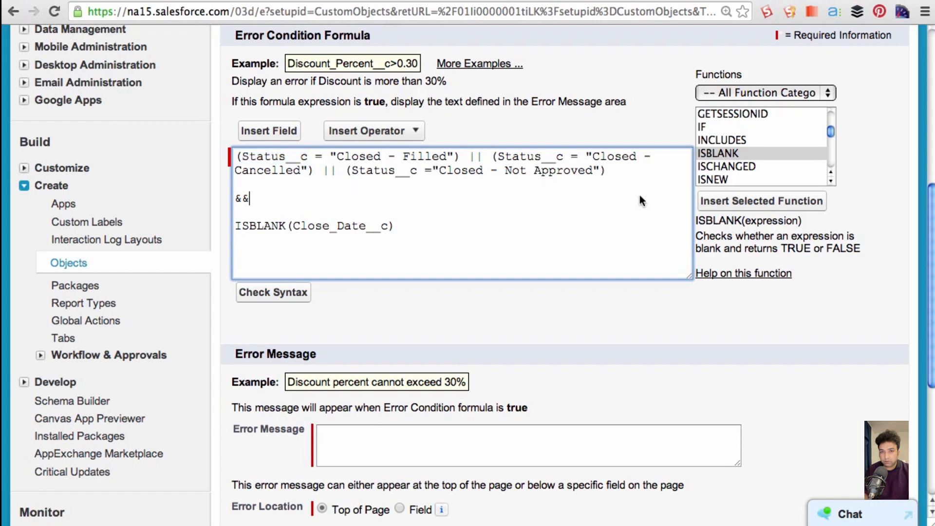
drag(829, 130, 831, 134)
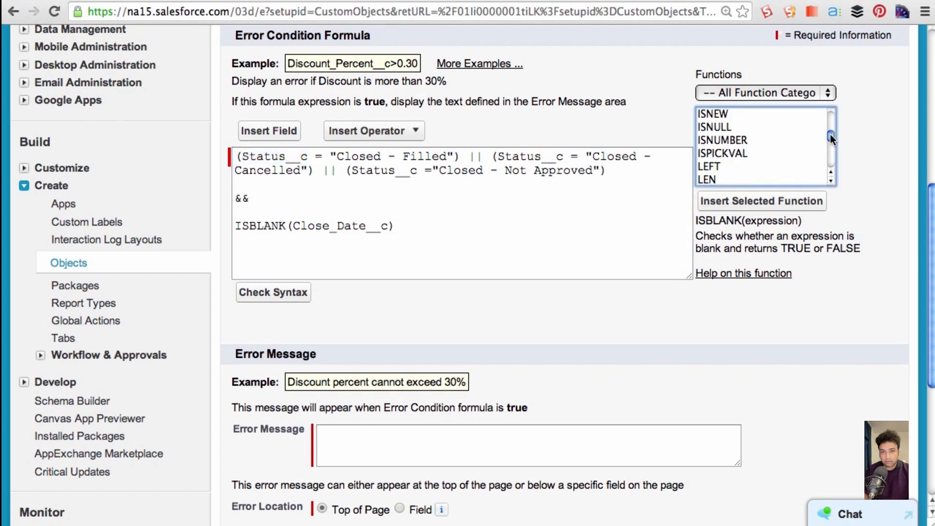
click(735, 150)
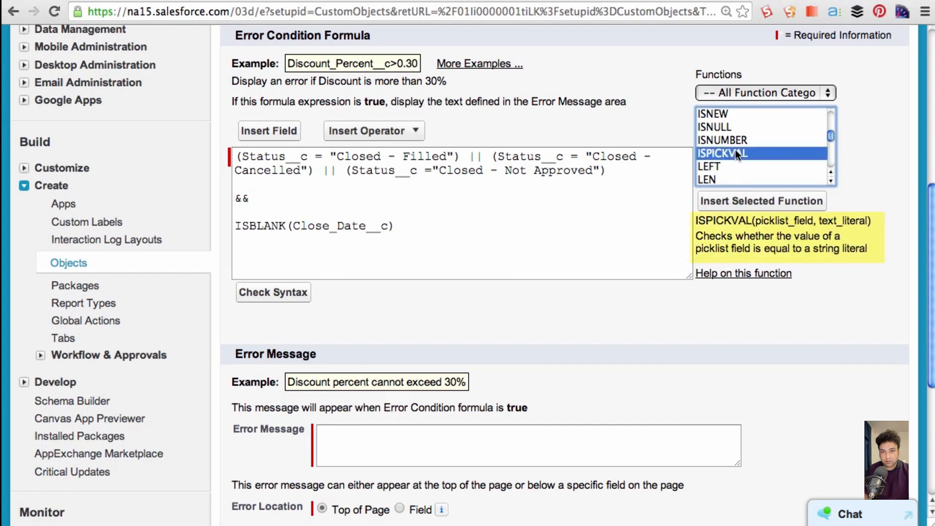
click(691, 220)
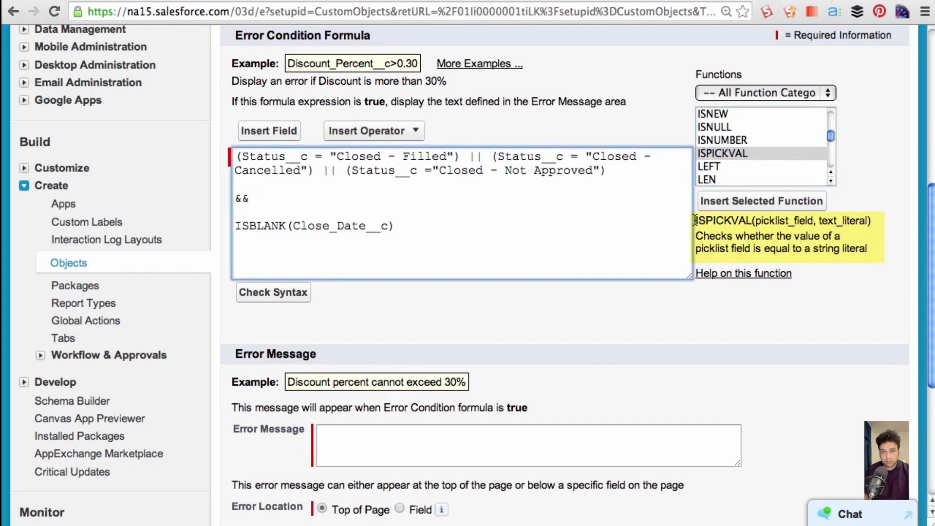
drag(694, 220, 816, 221)
click(329, 198)
drag(628, 170, 169, 155)
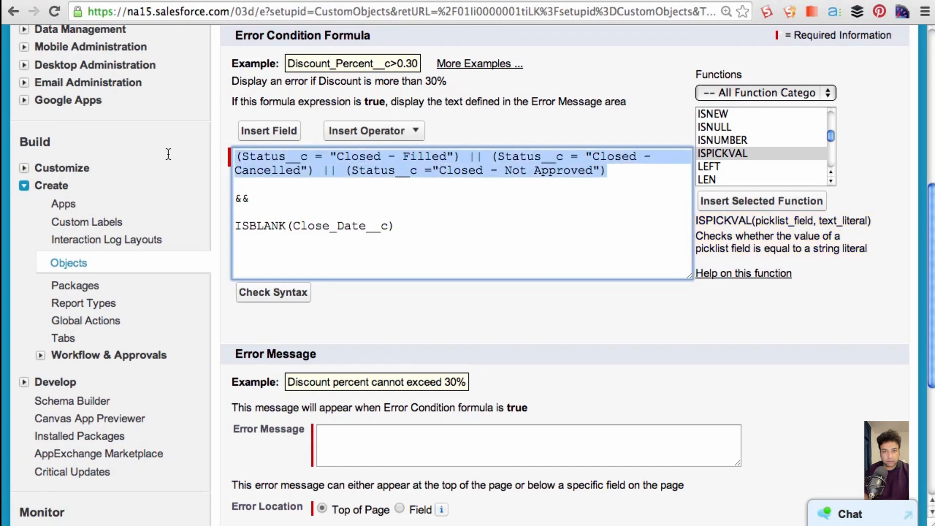
text(ISPICKVAL(picklist_field, text_literal))
- Fill in the ISPICKVAL arguments as Status__c and "Closed - Filled"
double_click(354, 155)
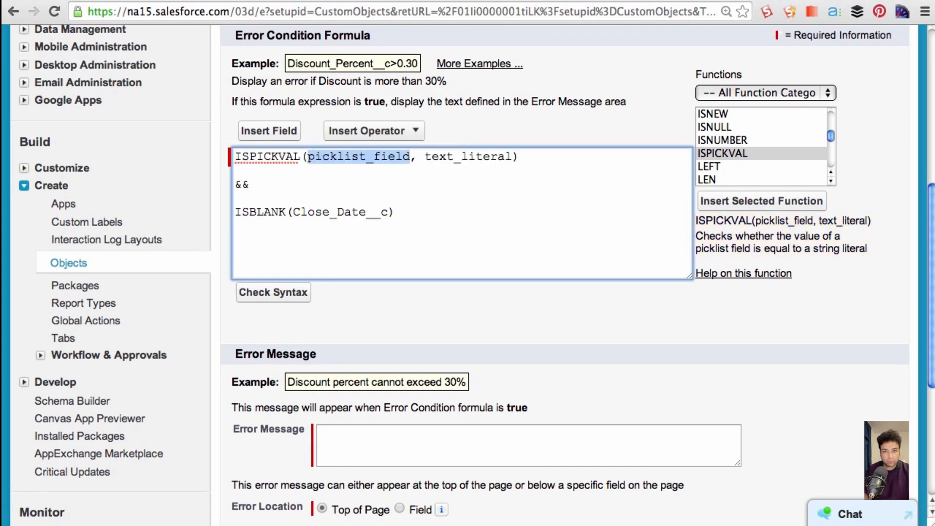
text(Status__c)
key(Right)
key(Right)
key(Delete)
key(Delete)
key(Delete)
key(Delete)
key(Delete)
key(Delete)
key(Delete)
key(Delete)
key(Delete)
key(Delete)
key(Delete)
key(Delete)
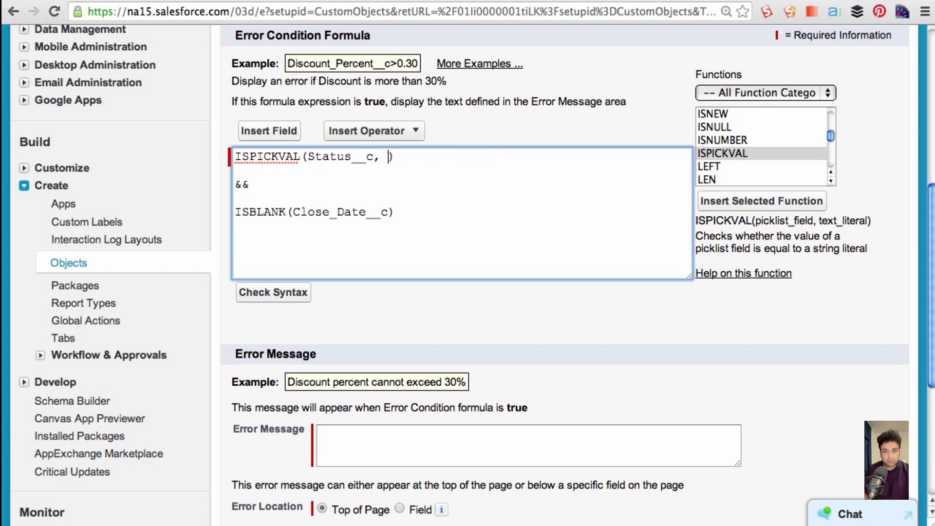
text("Closed - Filled")
key(Right)
- Add || and a copy of the ISPICKVAL condition on a new line, with its value changed to "Closed - Cancelled"
text(||)
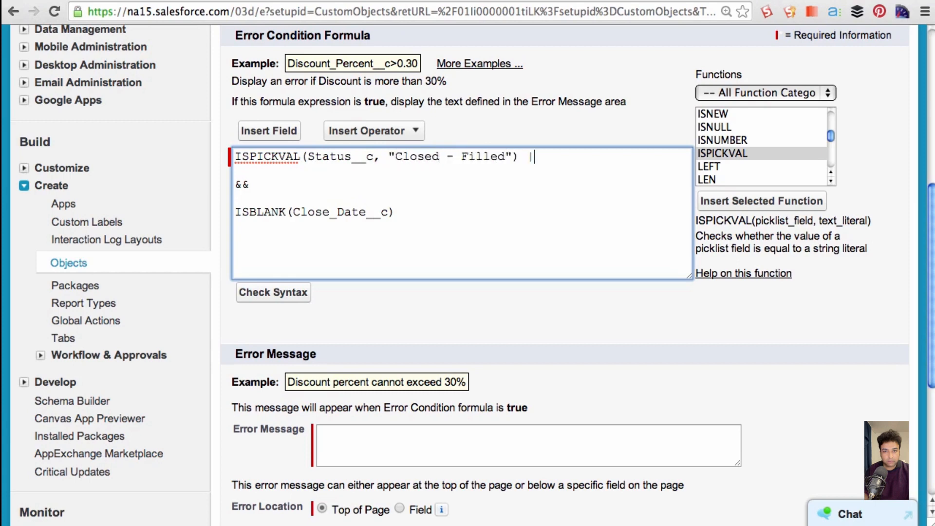
key(Return)
drag(520, 156, 205, 156)
key(super+c)
click(245, 175)
key(super+v)
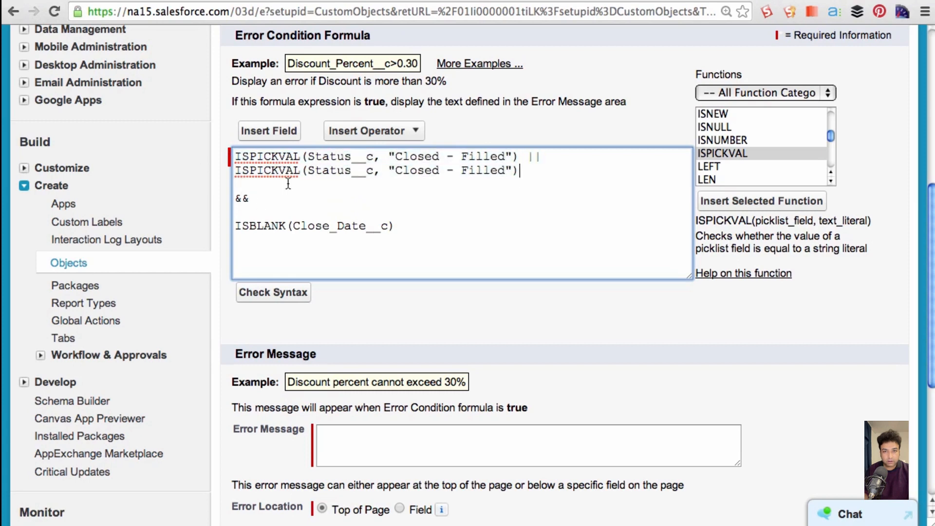
drag(503, 170, 461, 170)
text(Cancelled)
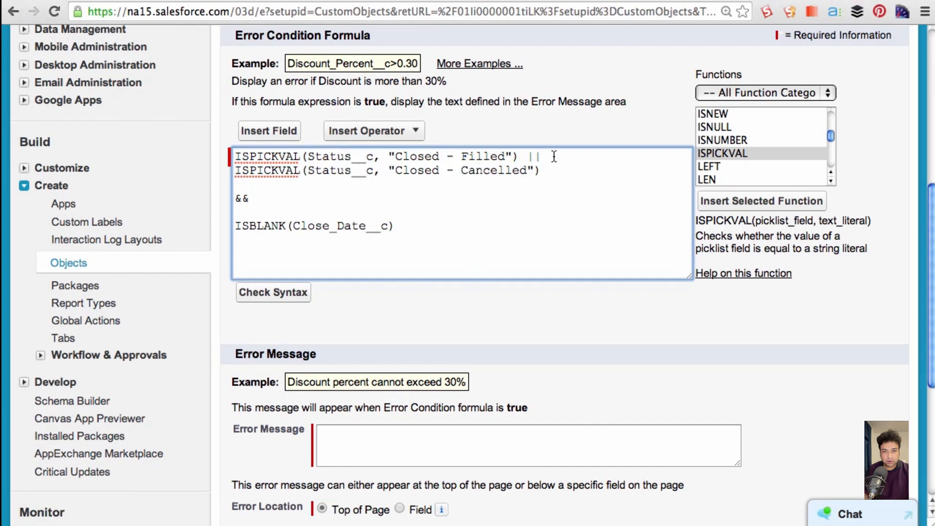
- Add another || and a third ISPICKVAL line with the value "Closed - Not Approved"
click(549, 170)
text(||)
key(Return)
key(super+v)
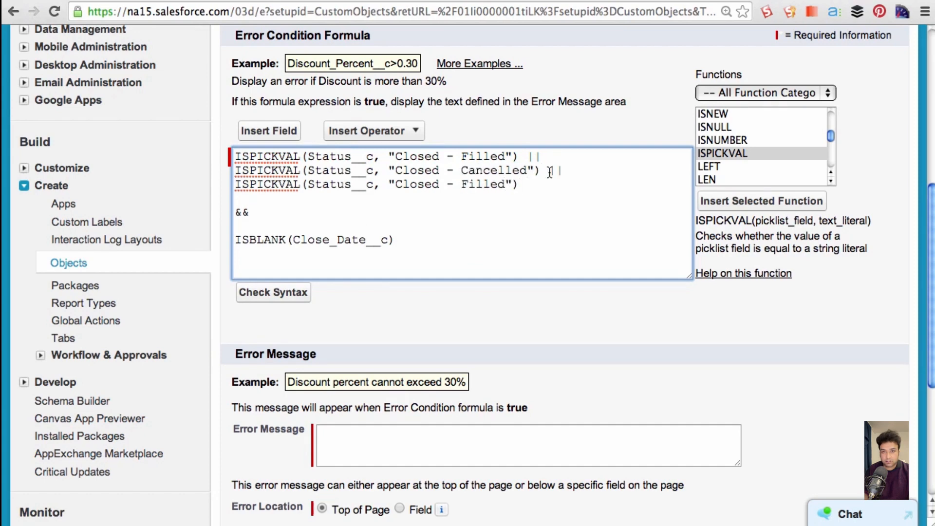
drag(504, 184, 464, 184)
text(Approved)
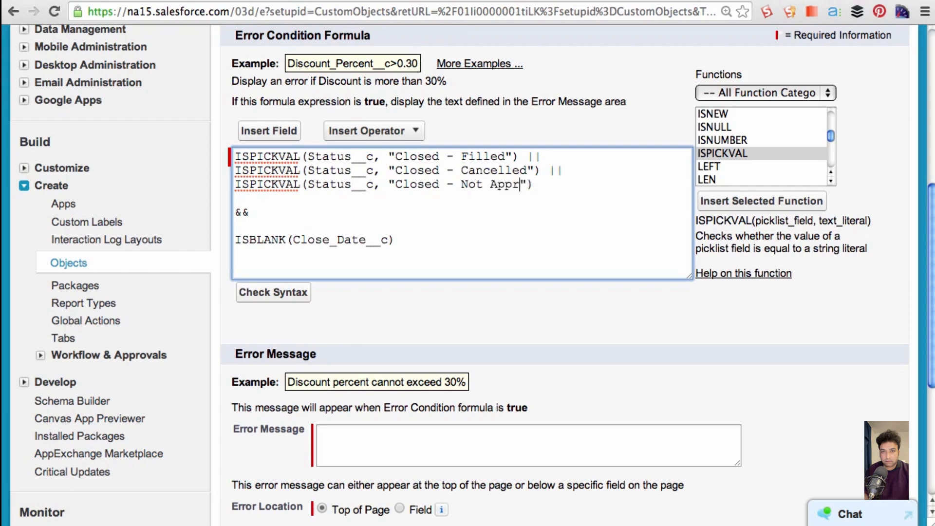
- Add OR( on a new line above the ISPICKVAL conditions and replace the || after "Closed - Filled" with a comma
click(234, 157)
key(Return)
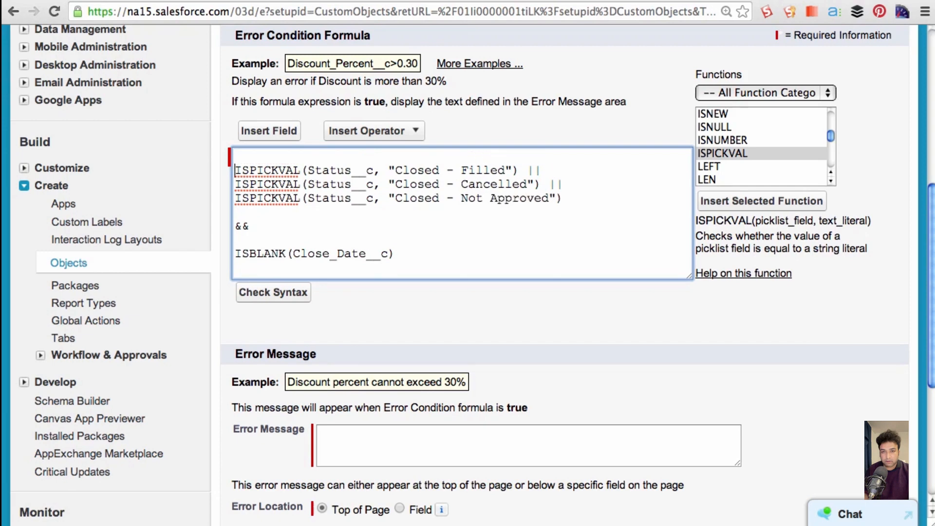
key(Up)
text(OR()
click(539, 169)
key(BackSpace)
key(BackSpace)
key(BackSpace)
text(,)
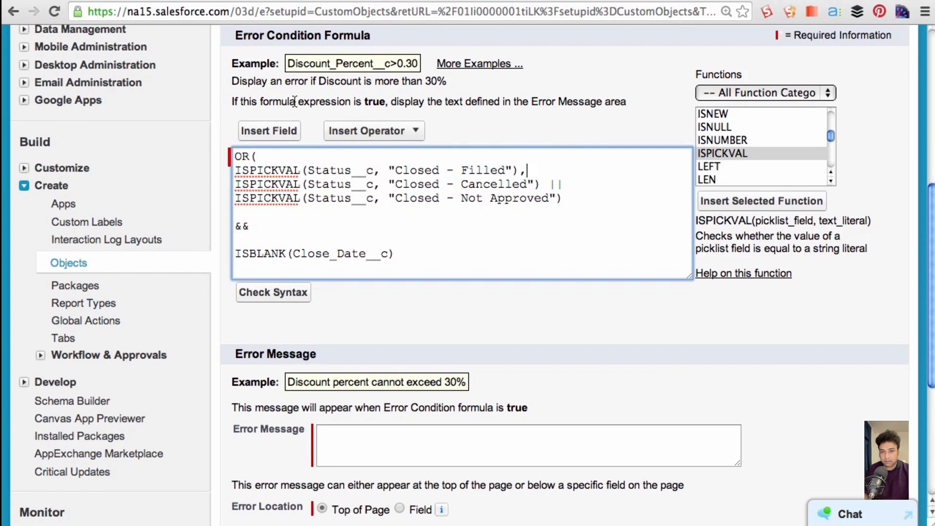
- Replace the || after the "Closed - Cancelled" condition with a comma and close the OR function on a new line
click(562, 184)
key(BackSpace)
key(BackSpace)
key(BackSpace)
text(,)
click(561, 198)
key(Return)
text())
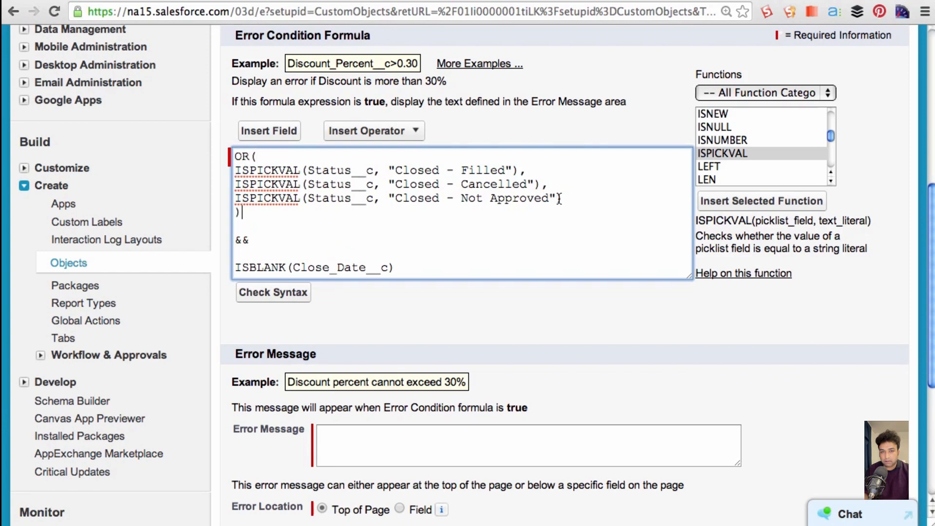
- Delete the && operator from the formula and add AND on a new line above the OR function
drag(250, 243, 211, 239)
key(BackSpace)
key(Up)
key(Up)
key(Up)
key(Up)
key(Up)
key(Up)
key(Return)
key(Return)
key(Up)
key(Up)
text(AND)
key(Down)
key(Down)
key(Down)
key(Down)
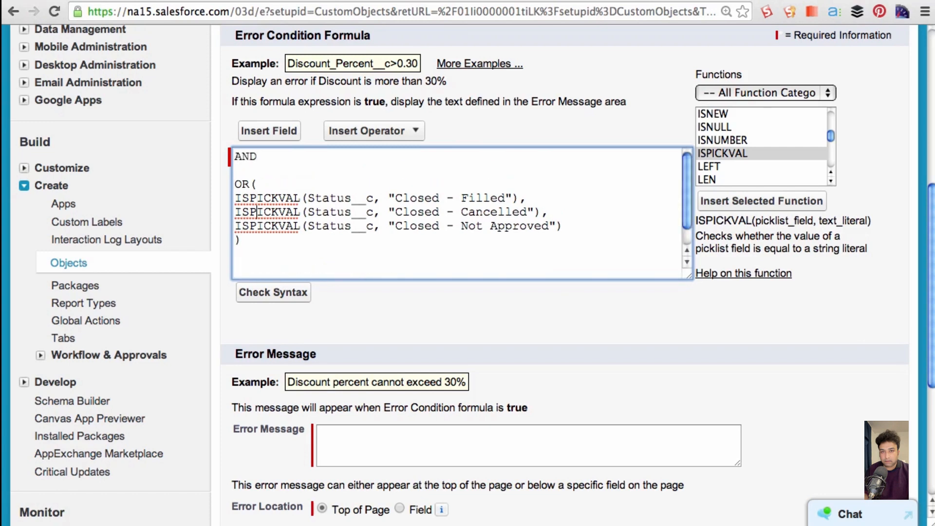
- Add a comma after the OR function's closing parenthesis and remove the extra blank lines before ISBLANK(Close_Date__c)
key(Down)
key(Down)
text(,)
key(Down)
key(Down)
key(BackSpace)
key(BackSpace)
- Indent the OR function, its three ISPICKVAL conditions and its closing parenthesis beneath AND
click(233, 184)
click(235, 198)
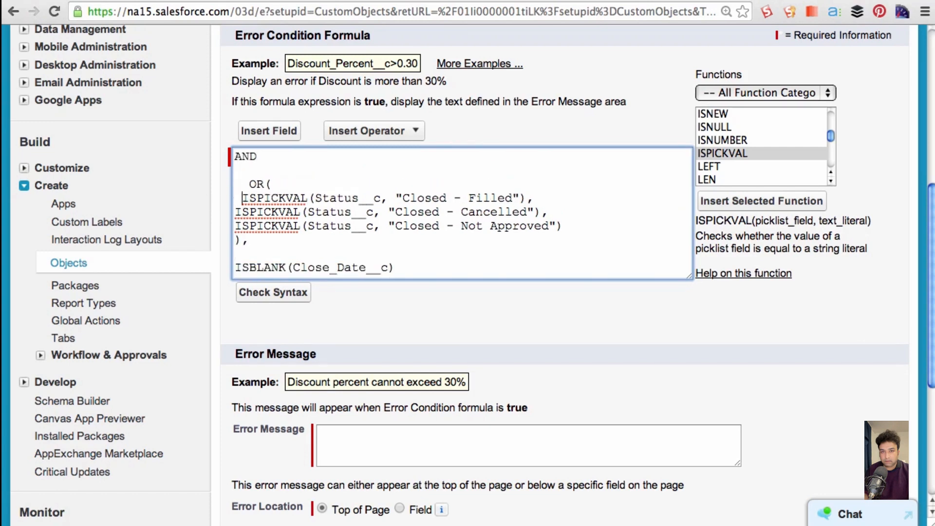
click(235, 211)
click(235, 226)
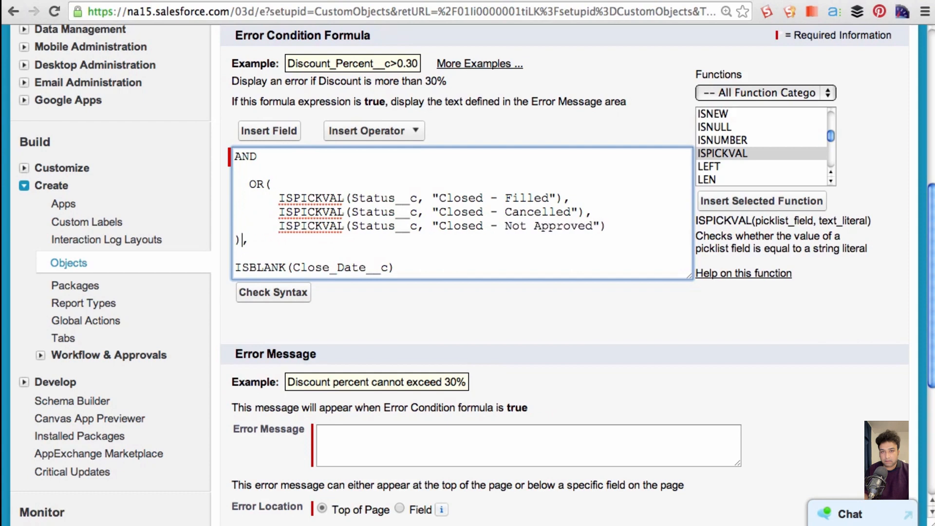
click(235, 240)
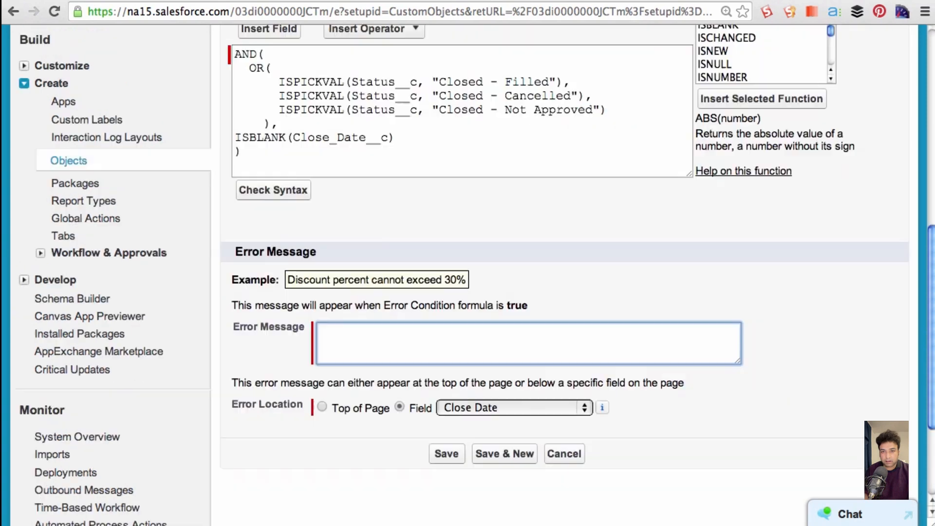
- Enter the error message "Please fill in the close date" and save the validation rule
text(Please fill in the close date)
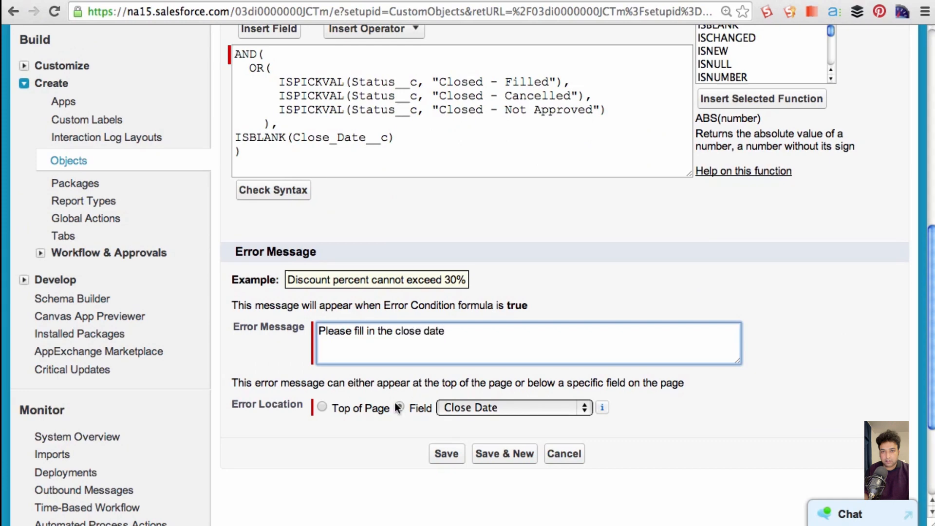
click(455, 453)
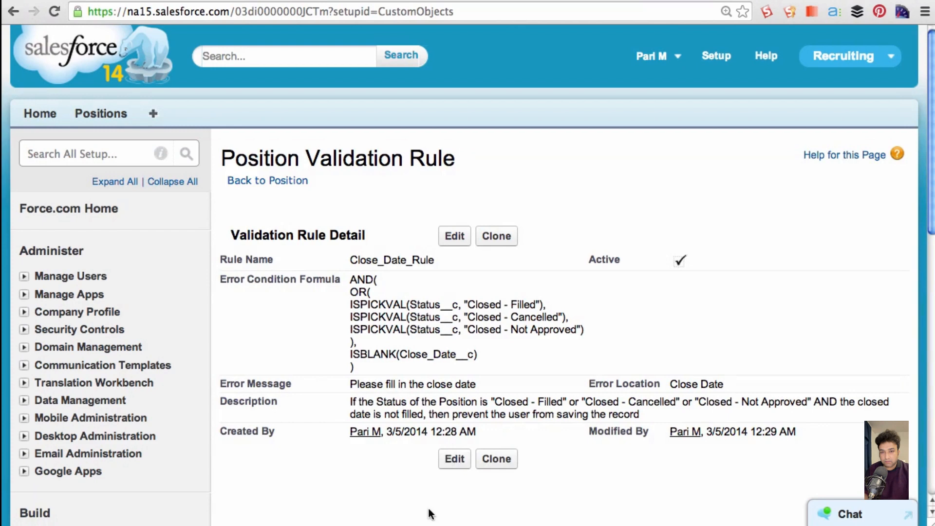
- Edit the Marketing Analyst position, set its Status to Closed - Cancelled and try to save it without a Close Date
click(112, 118)
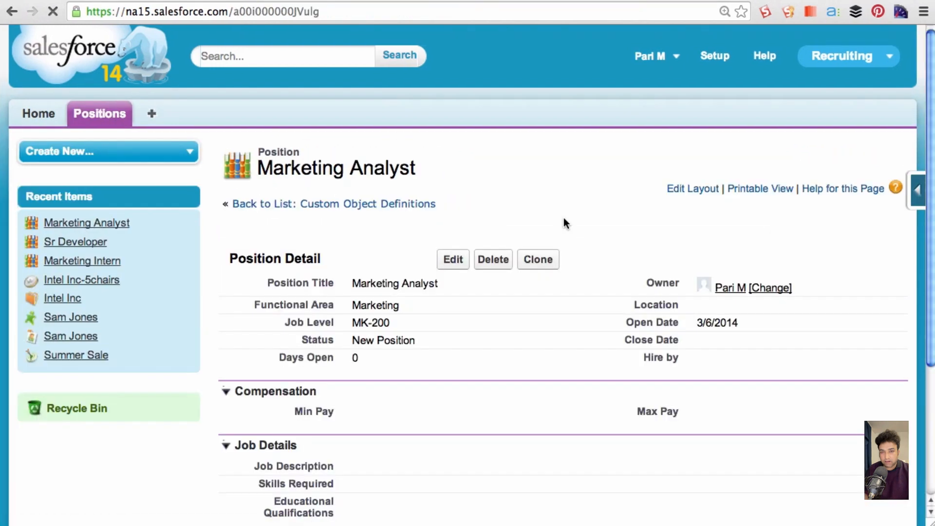
click(457, 261)
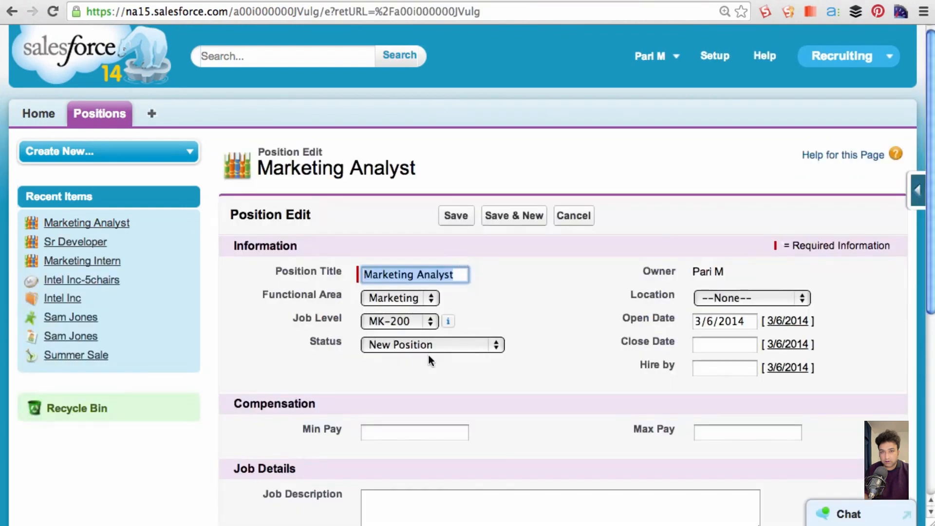
click(428, 344)
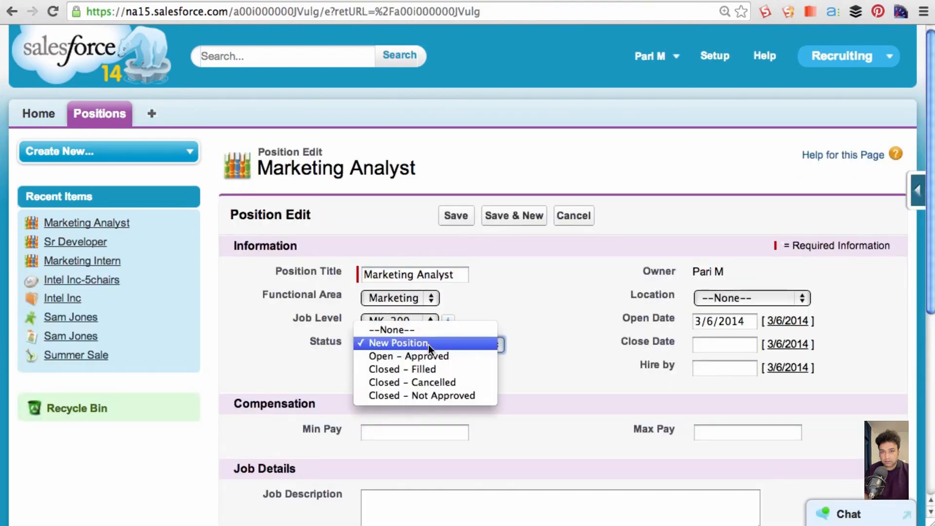
click(424, 383)
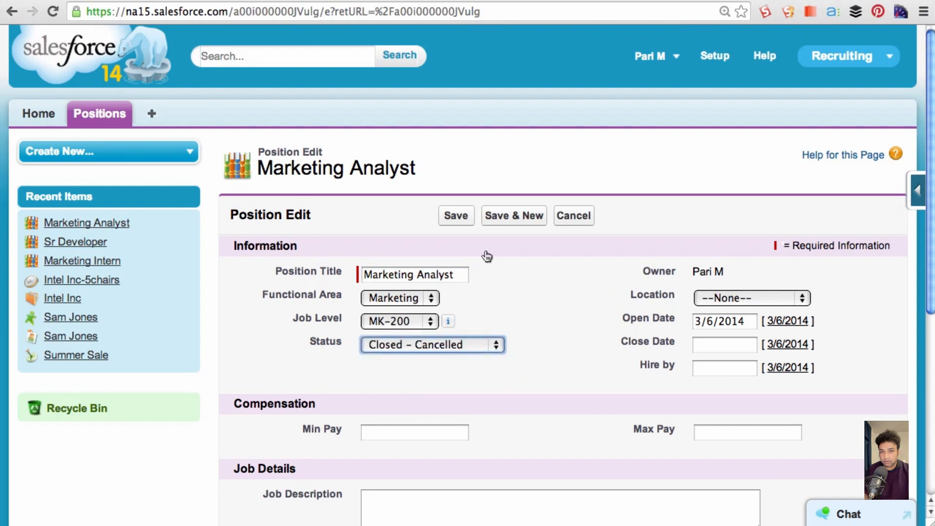
click(451, 218)
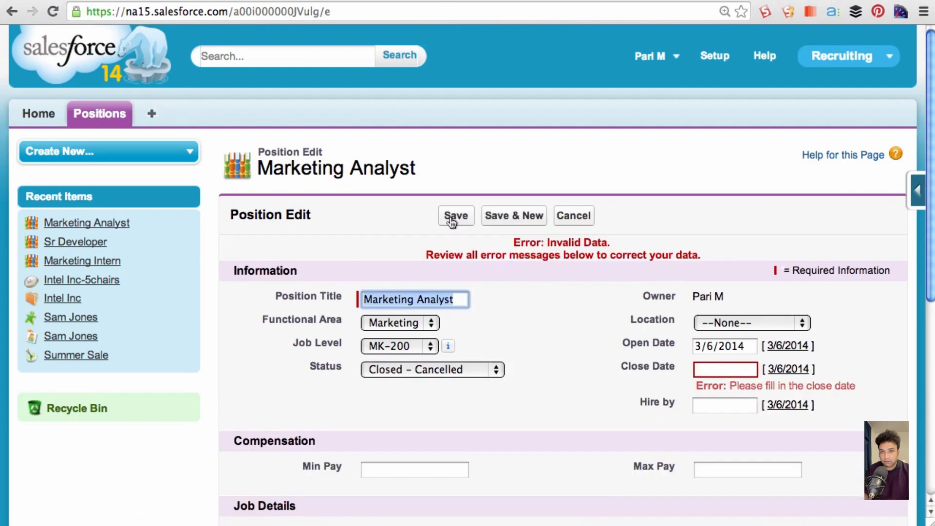
- Set the position's Close Date to 3/21/2014 and save the record
drag(729, 385, 856, 390)
click(723, 370)
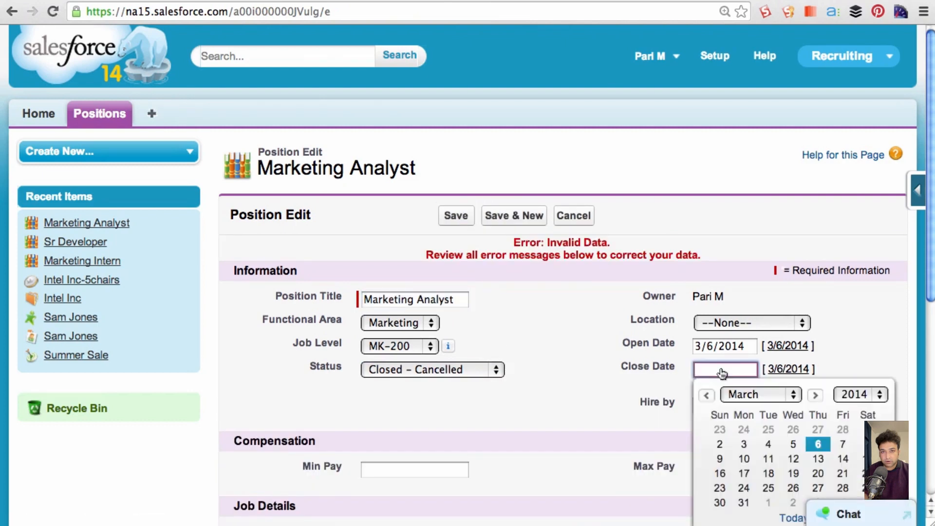
click(842, 473)
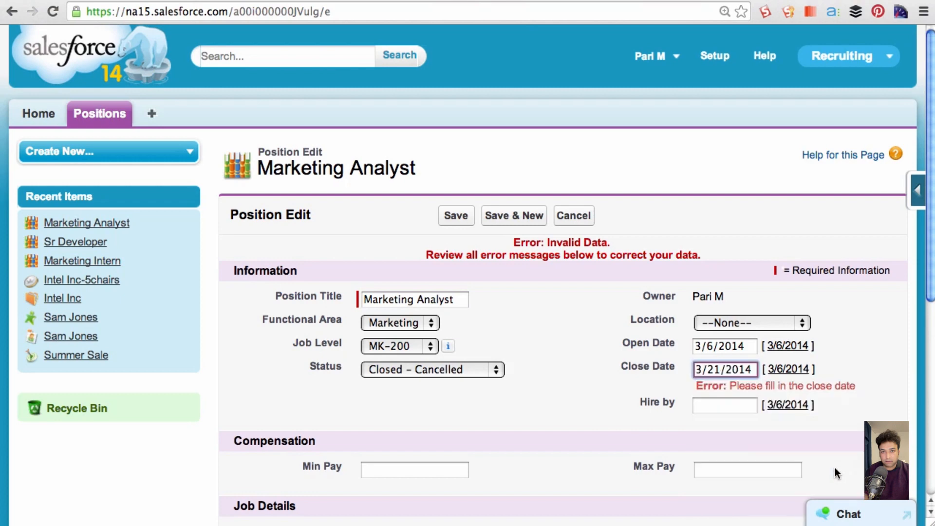
click(453, 216)
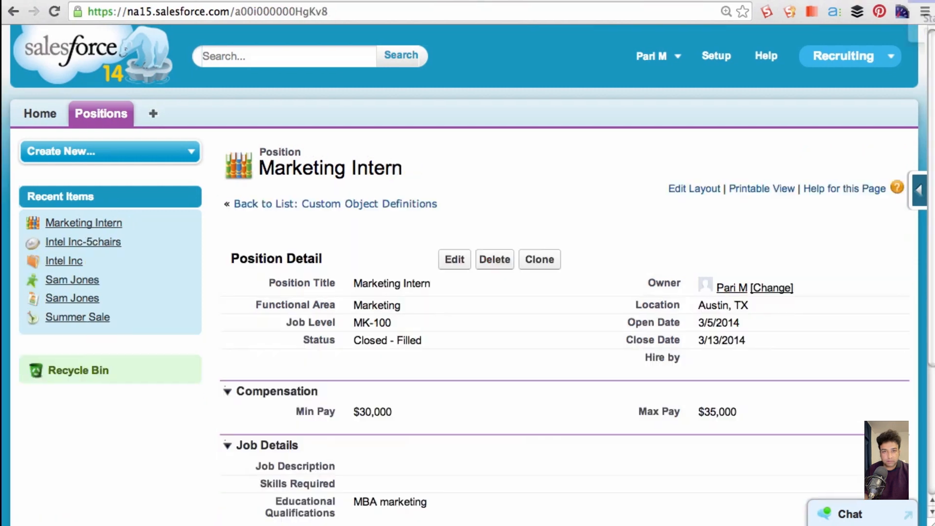
- Open validation_formulas.pdf from the desktop and read through its sample validation rules and formulas
key(super+m)
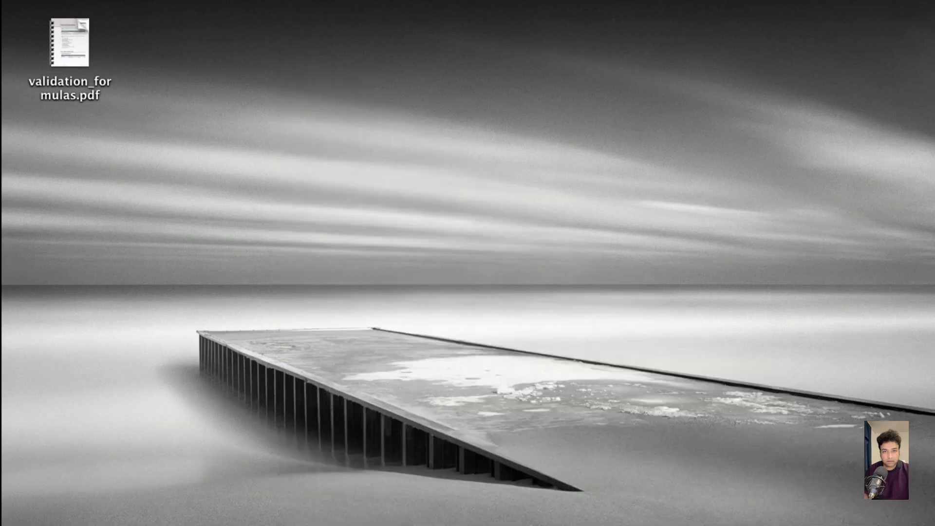
click(68, 43)
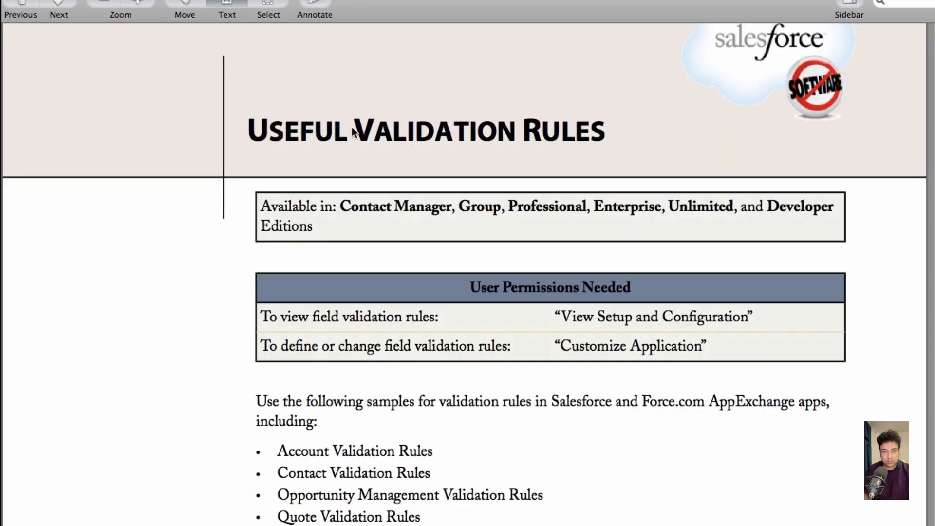
scroll(514, 180, down, 5)
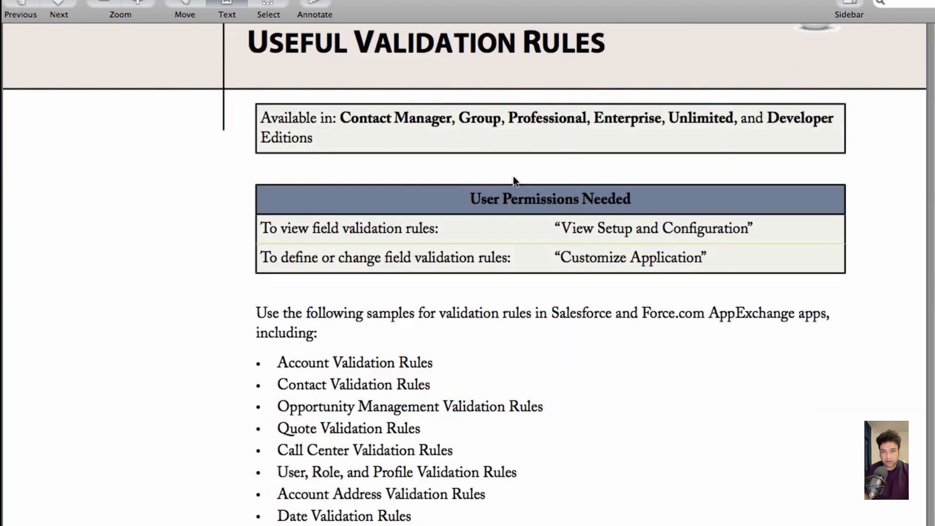
scroll(514, 181, down, 4)
scroll(514, 180, down, 13)
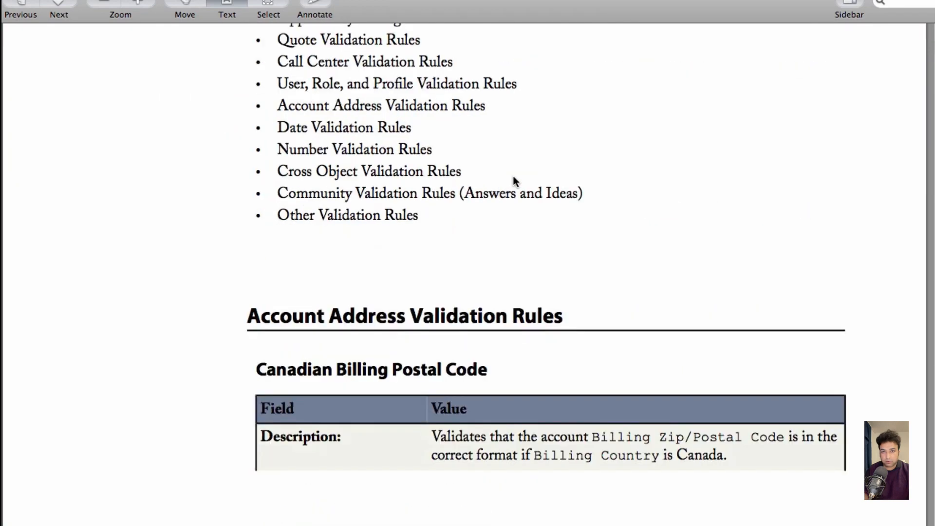
scroll(515, 181, down, 8)
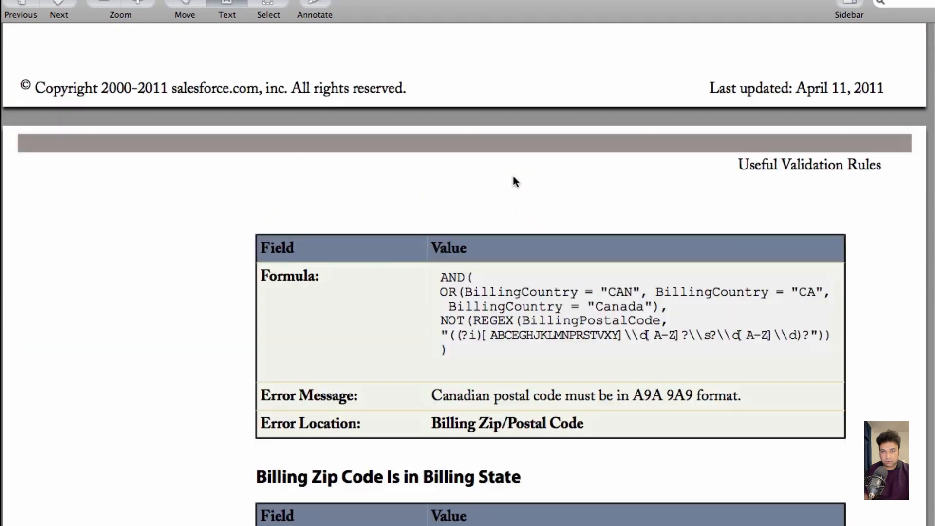
scroll(512, 176, down, 9)
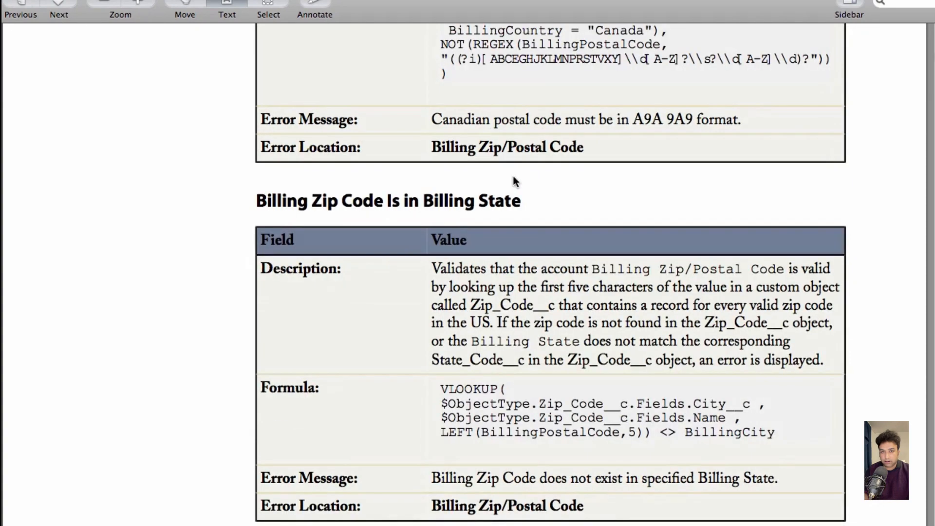
scroll(512, 176, down, 5)
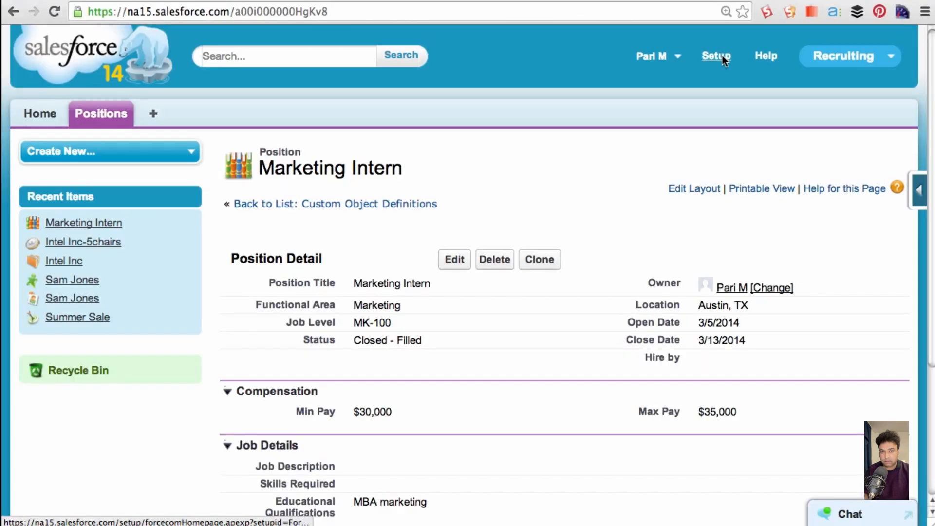
- Switch to Salesforce setup and start a new custom field on the Position object with the Formula data type
click(716, 56)
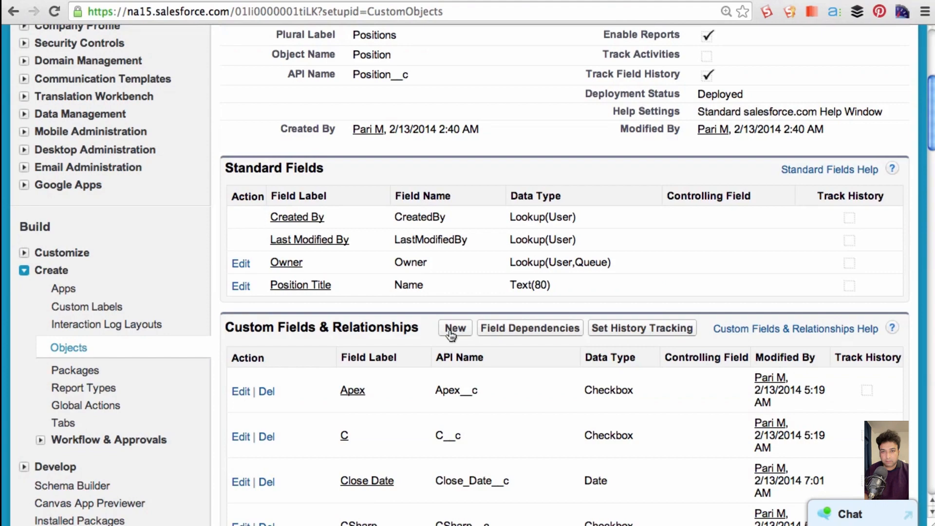
click(453, 329)
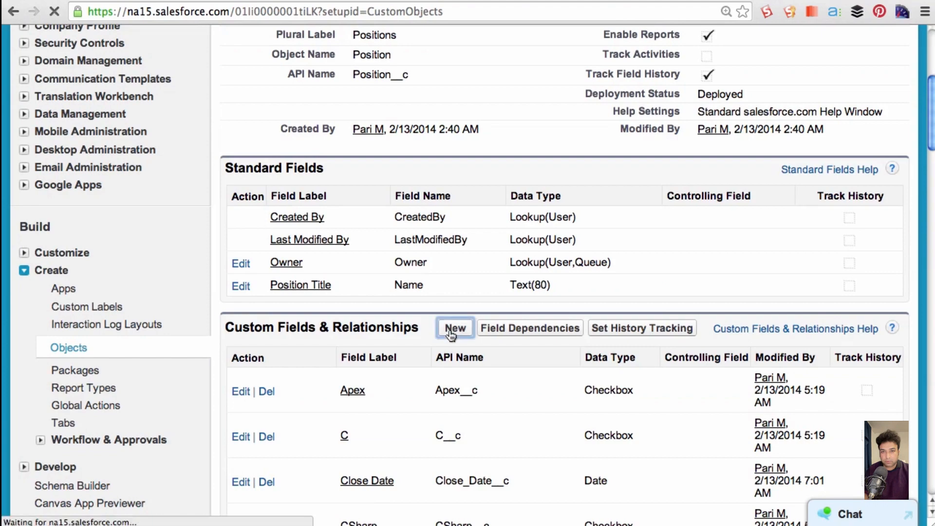
scroll(449, 333, down, 3)
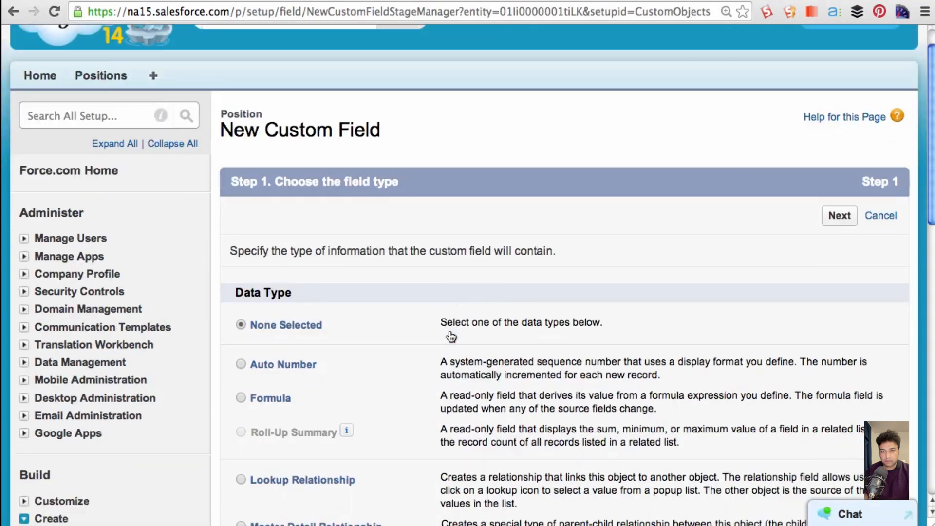
scroll(449, 331, down, 4)
scroll(450, 335, down, 1)
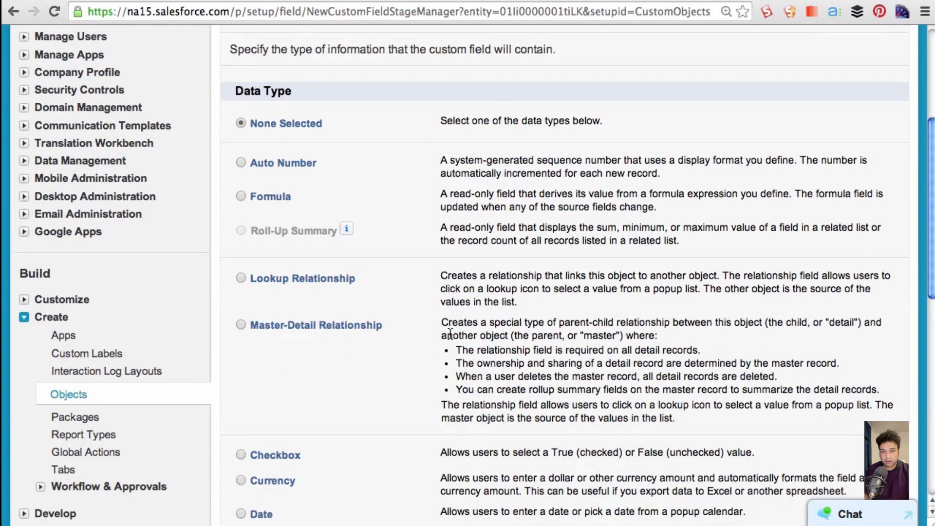
click(240, 197)
scroll(528, 312, down, 20)
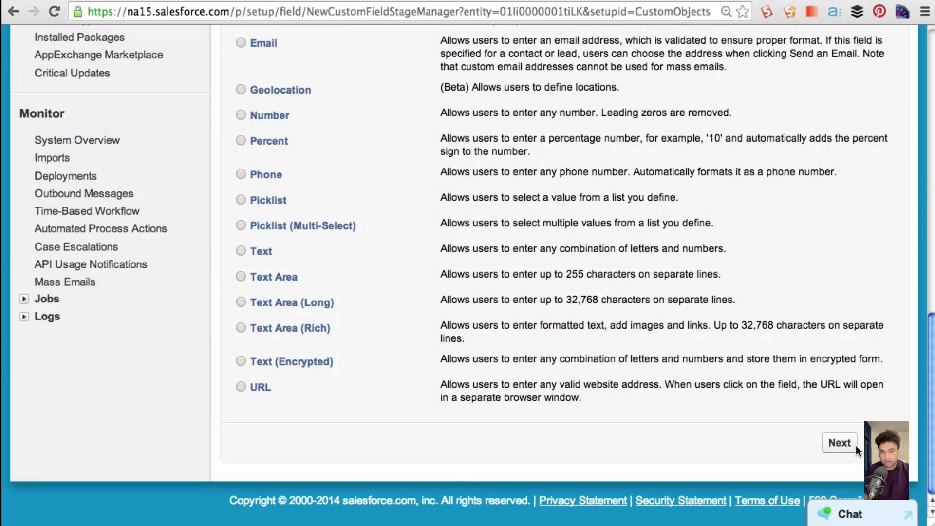
click(854, 447)
- Label the new formula field "Days Open" and let its field name fill in as Days_Open
click(419, 296)
text(Days Open)
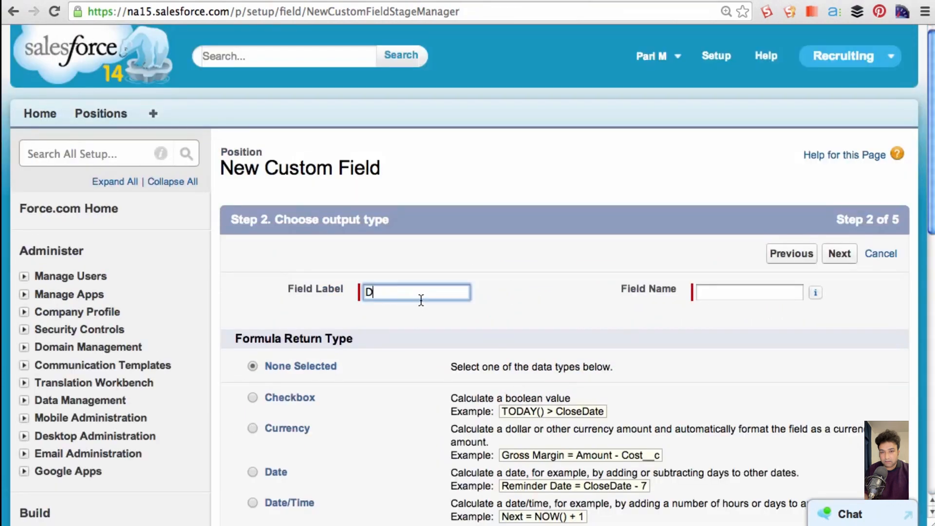
key(Tab)
- Choose Number as the formula return type with 0 decimal places and continue to the formula step
scroll(415, 321, down, 5)
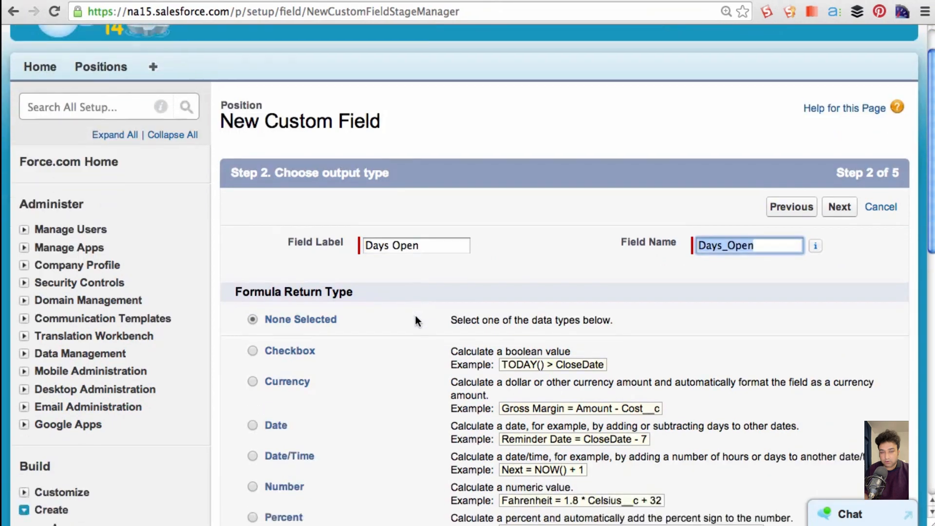
scroll(409, 324, down, 1)
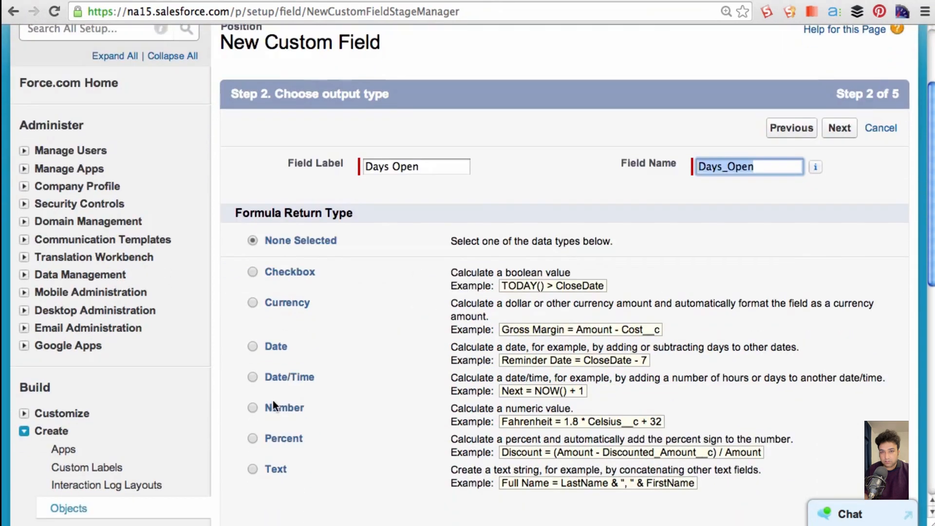
click(253, 408)
scroll(424, 398, down, 7)
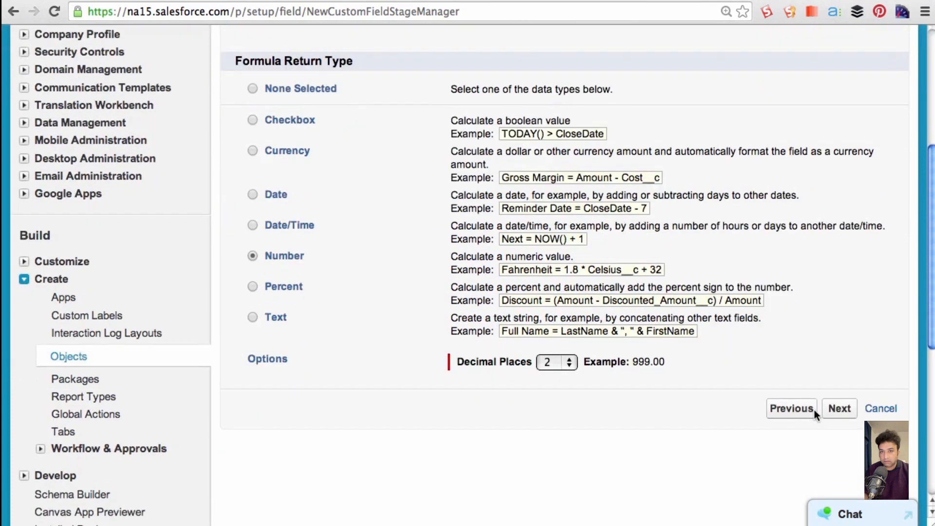
click(568, 363)
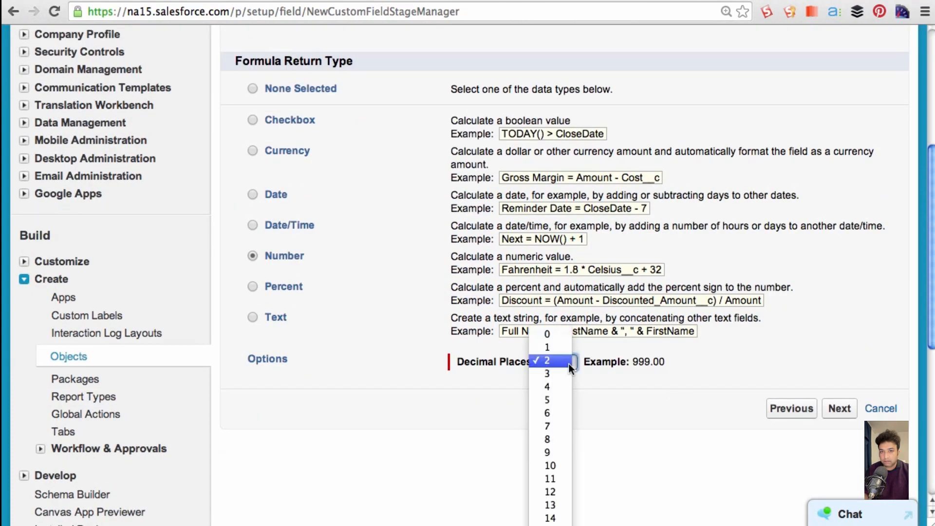
click(563, 333)
click(840, 409)
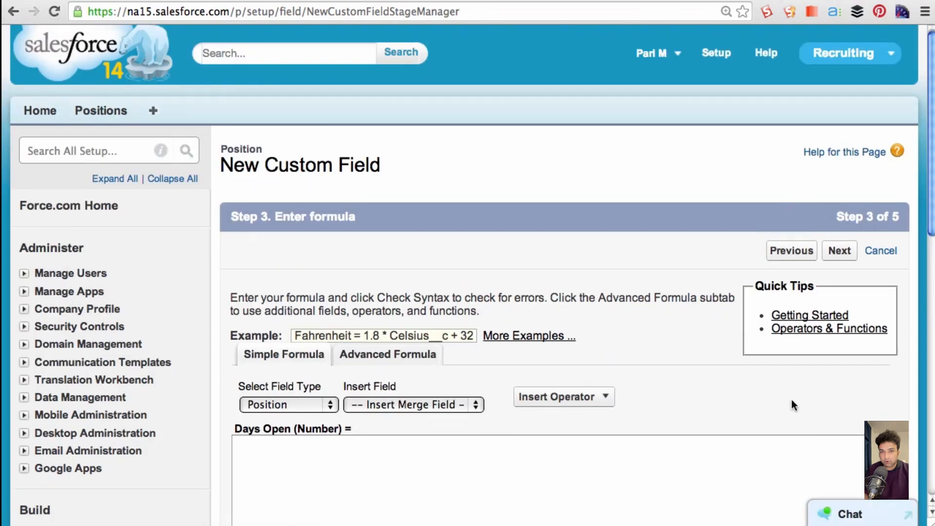
- Enter the Days Open formula Close_Date__c - Open_Date__c and select the whole expression
scroll(792, 403, down, 3)
scroll(792, 402, down, 3)
click(282, 346)
text(C)
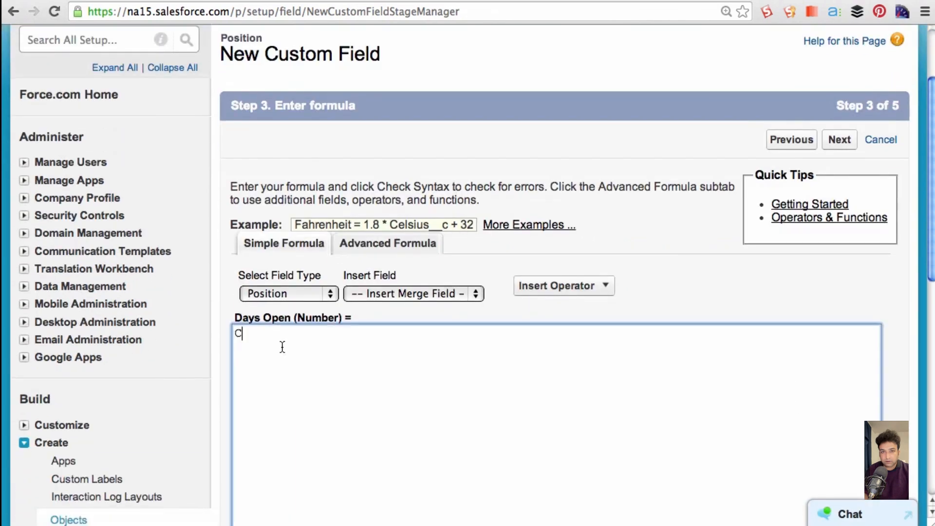
text(lose_Date__c - Open_Date_)
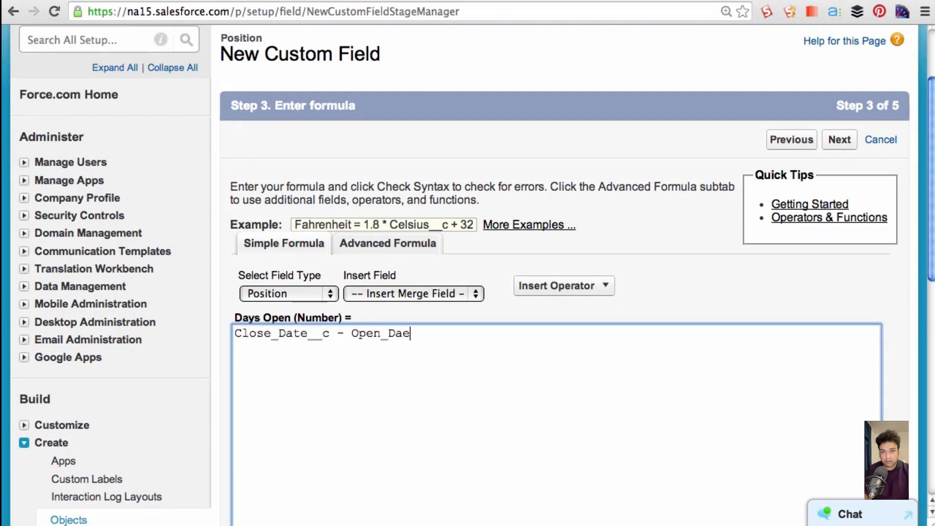
text(_c)
drag(447, 335, 235, 331)
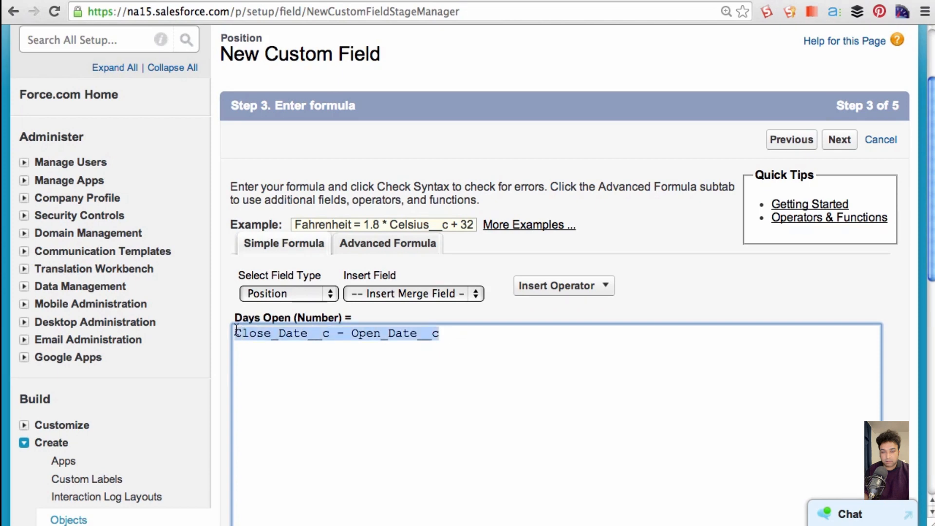
- Try Today() - Open_Date__c as the Days Open formula in place of the selected expression, and clear it again
key(BackSpace)
text(Today)
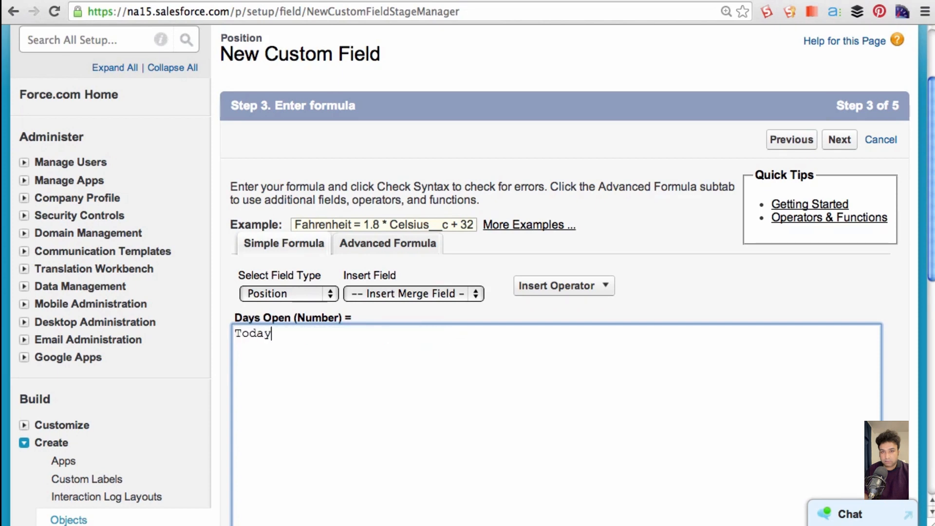
text(() - Open_Date__c)
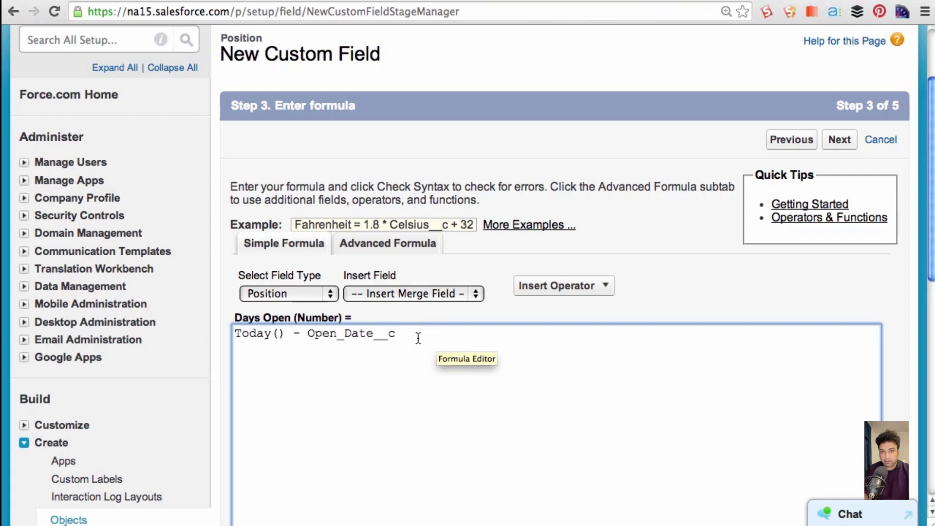
drag(415, 336, 205, 331)
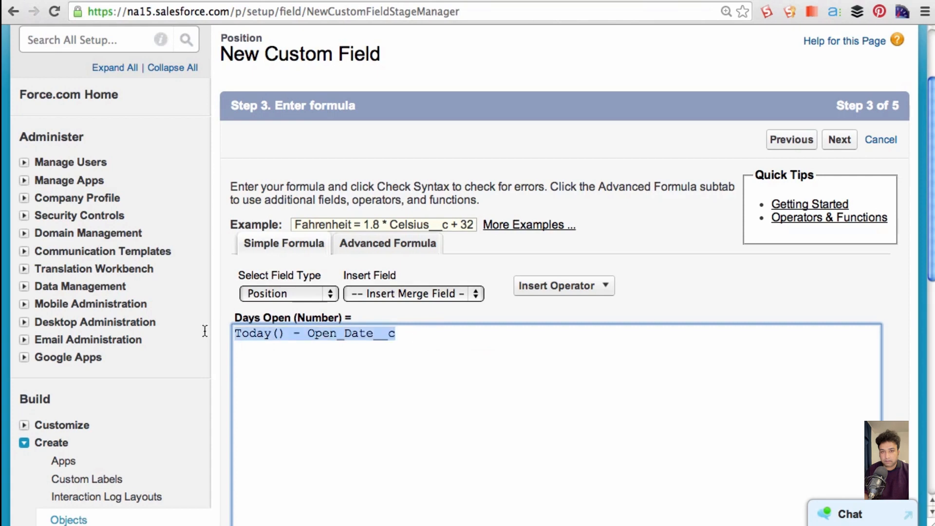
key(BackSpace)
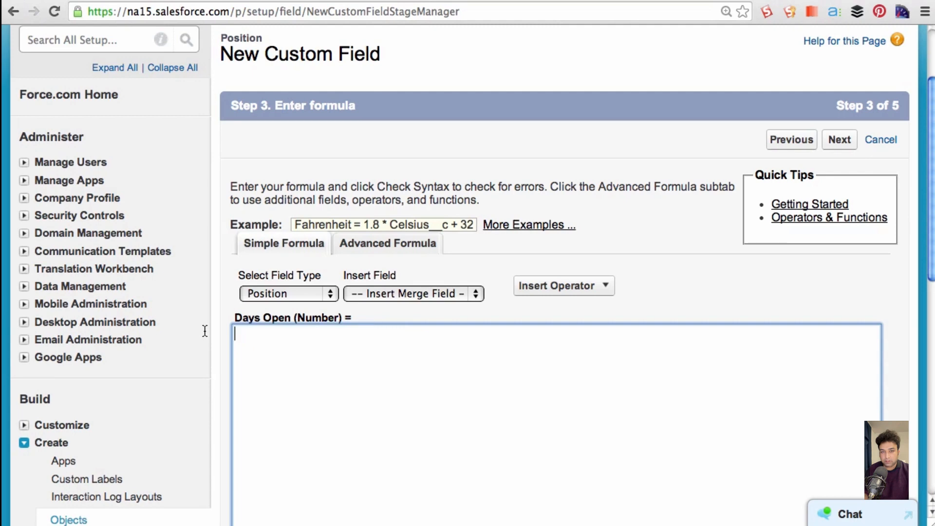
- Insert the IF function in the advanced formula editor and set its logical test to ISBLANK(Close_Date__c)
drag(854, 260, 853, 273)
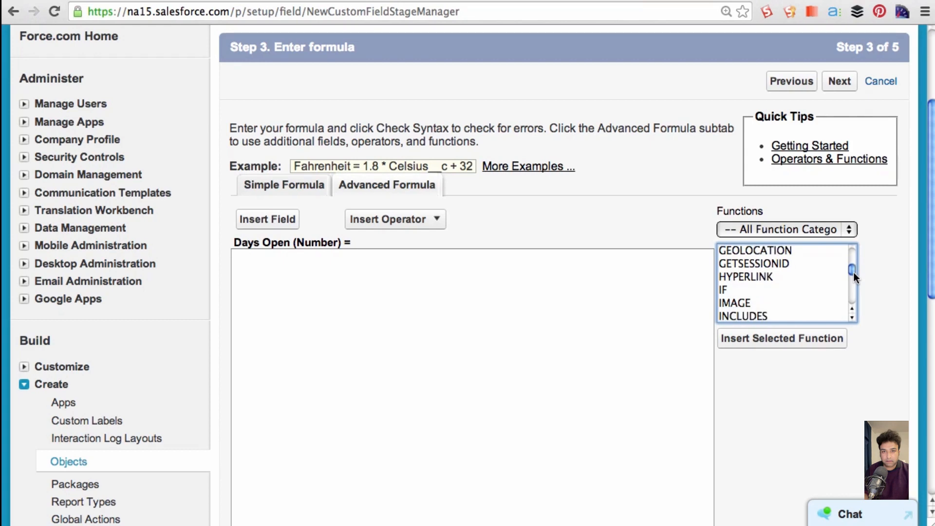
click(740, 287)
click(743, 338)
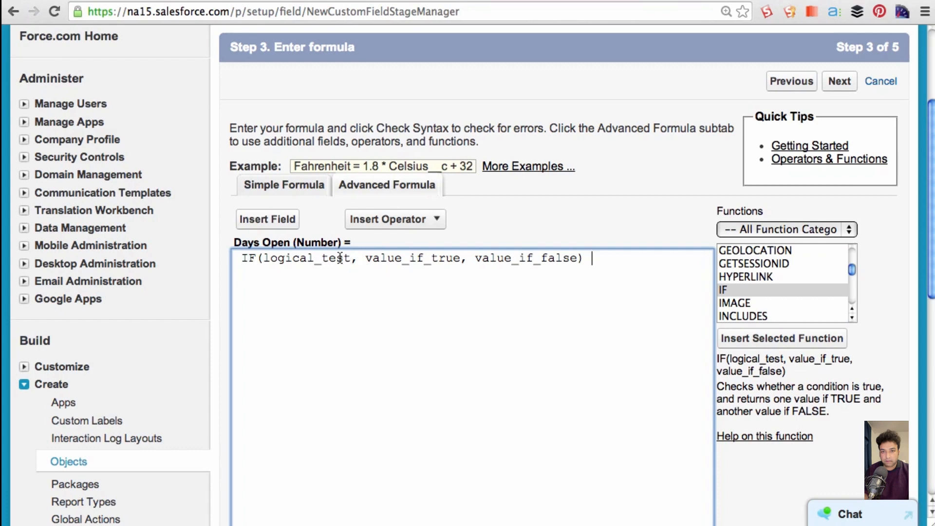
drag(348, 257, 264, 258)
text(ISBLANK(Clos)
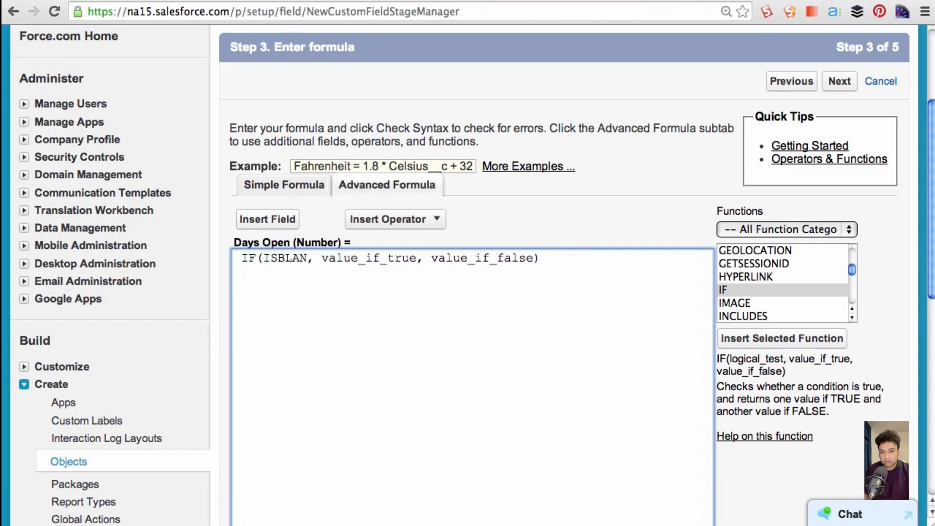
text(e_Date__c)
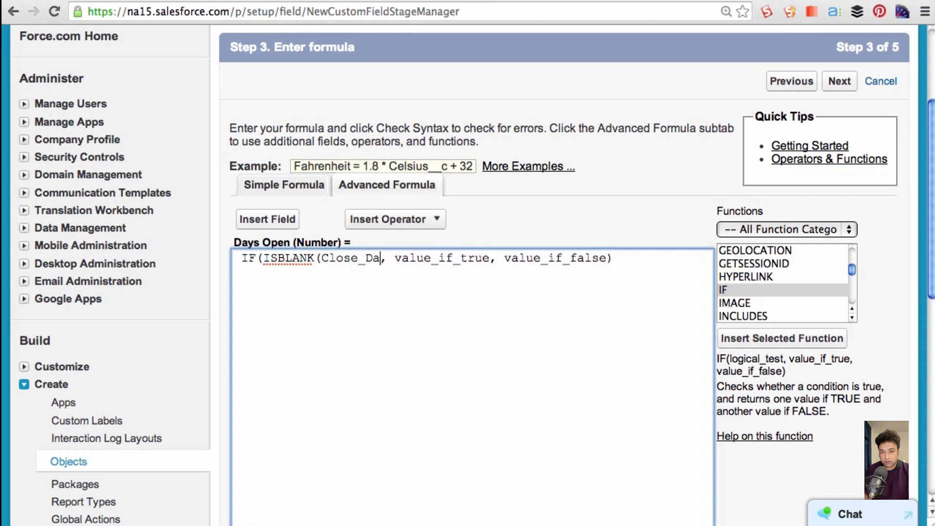
- Set the IF function's true value to Today() - Open_Date__c and its false value to Close_Date__c - Open_Date__c
drag(526, 258, 434, 263)
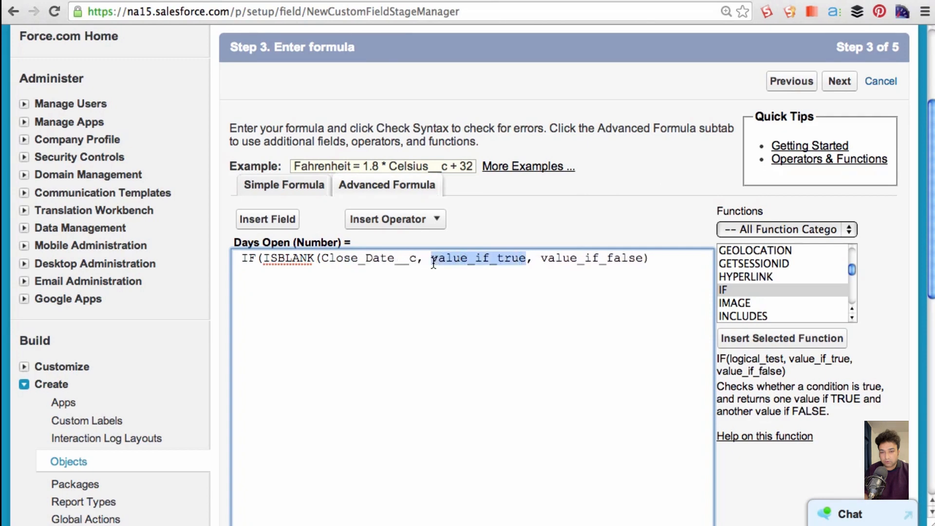
text(Today())
text( - Open_Date)
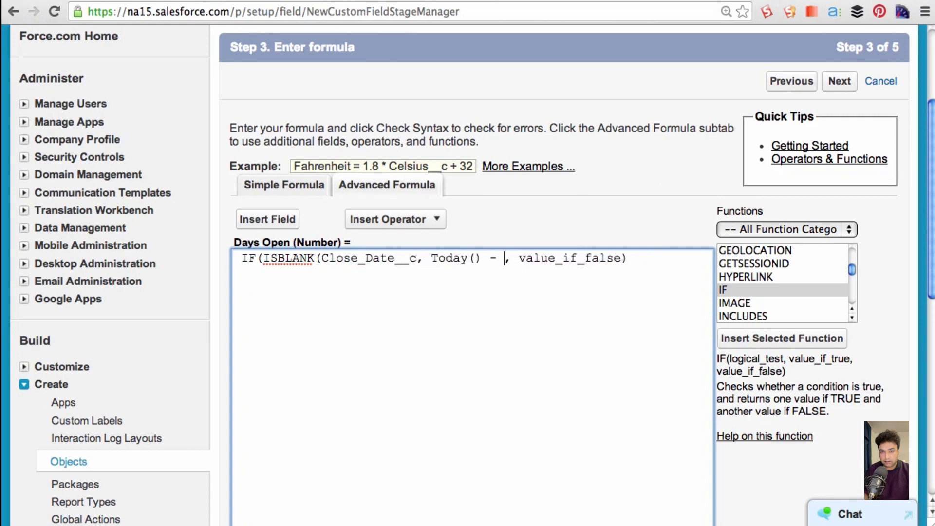
text(__c)
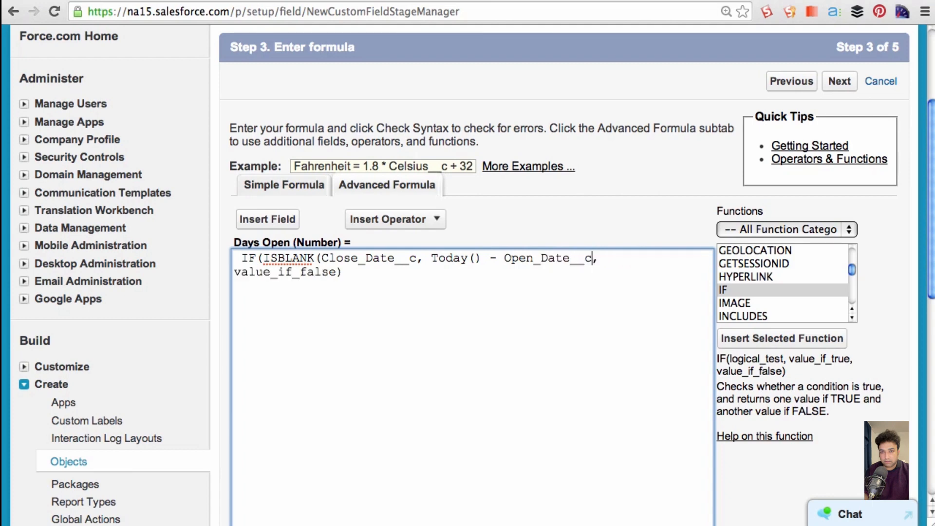
drag(337, 272, 234, 272)
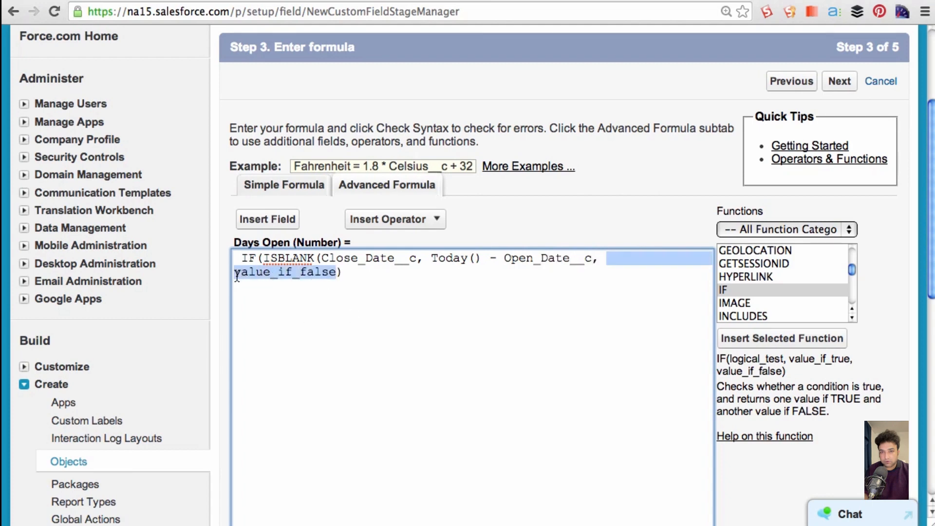
text(Close_Date - Ope)
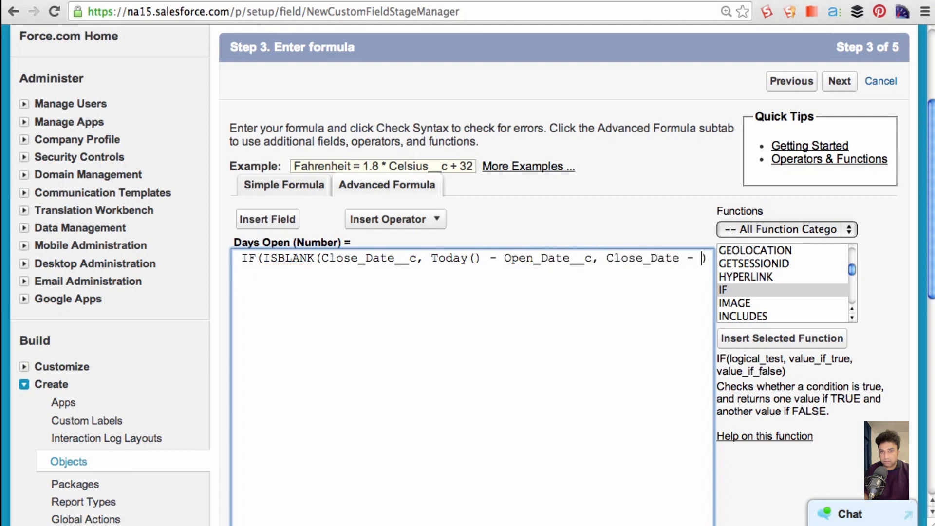
text(n_Date__c)
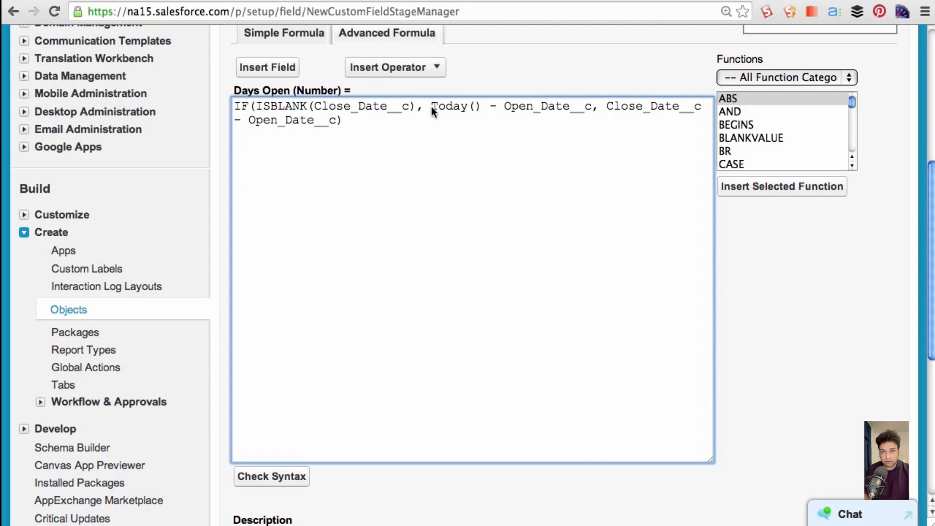
- Continue from the formula, keep the default field-level security for all profiles, and save the Days Open field
scroll(730, 341, down, 7)
click(840, 442)
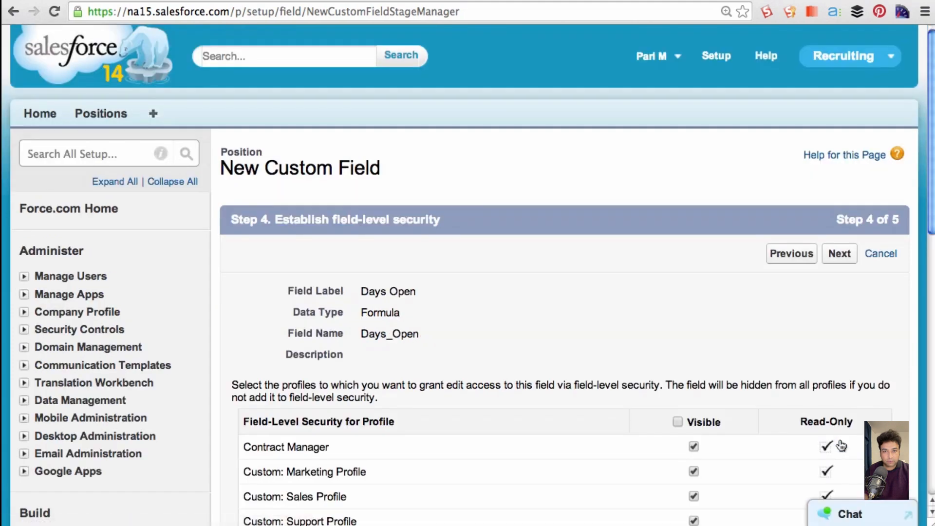
scroll(812, 361, down, 3)
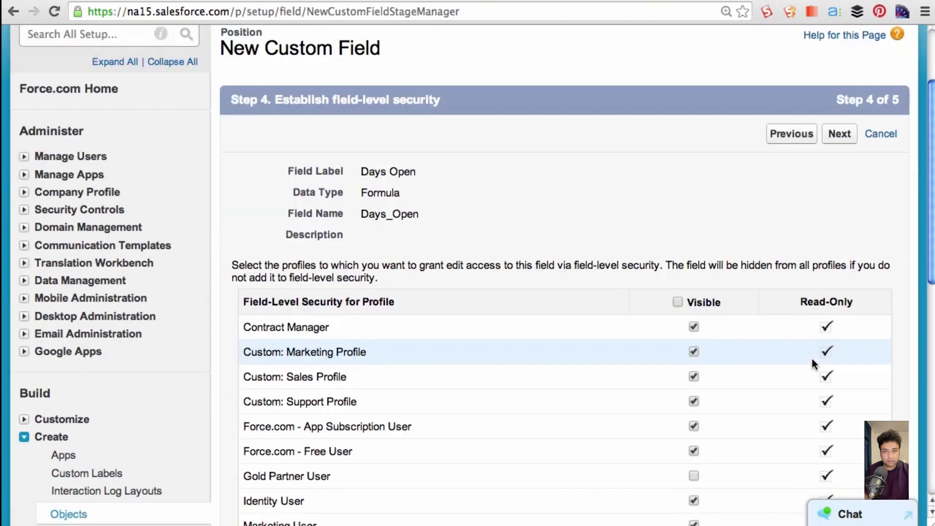
scroll(812, 361, down, 5)
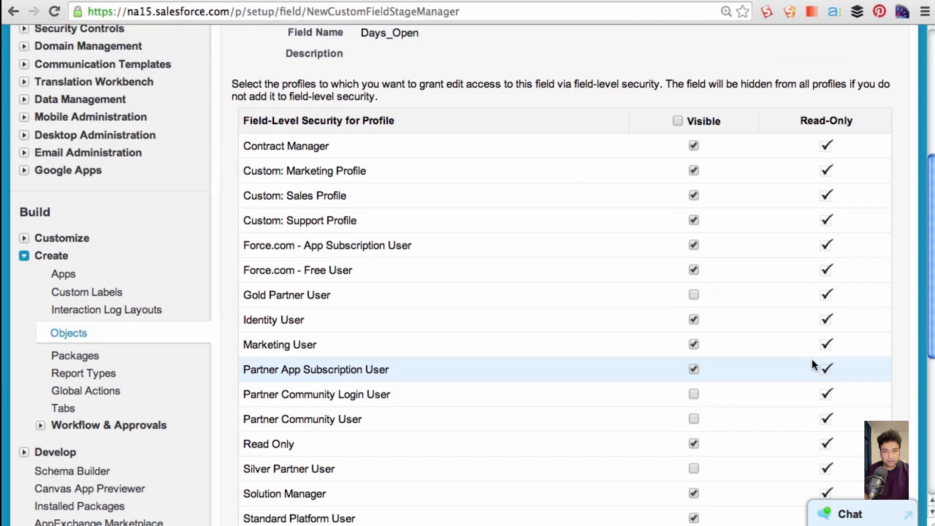
scroll(811, 360, down, 7)
scroll(811, 360, down, 1)
click(837, 382)
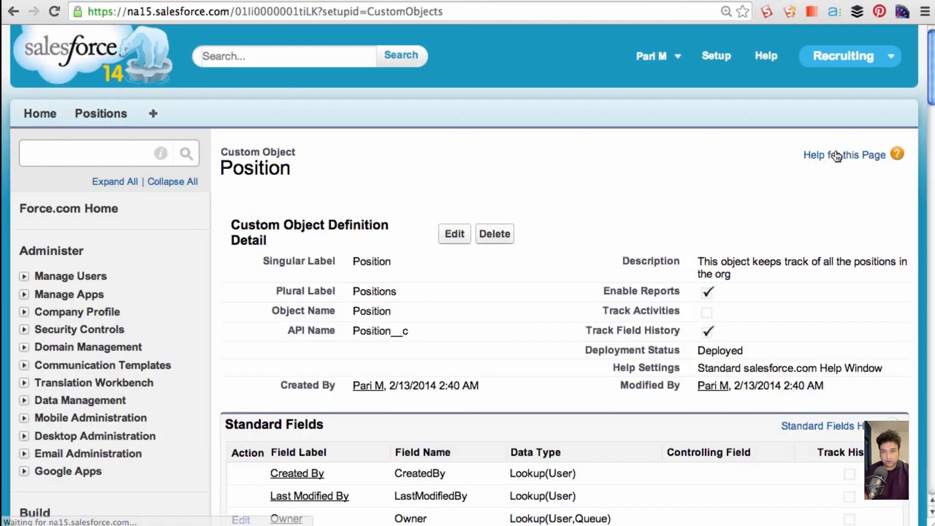
- Open the Marketing Analyst position record and check its Days Open value
click(102, 116)
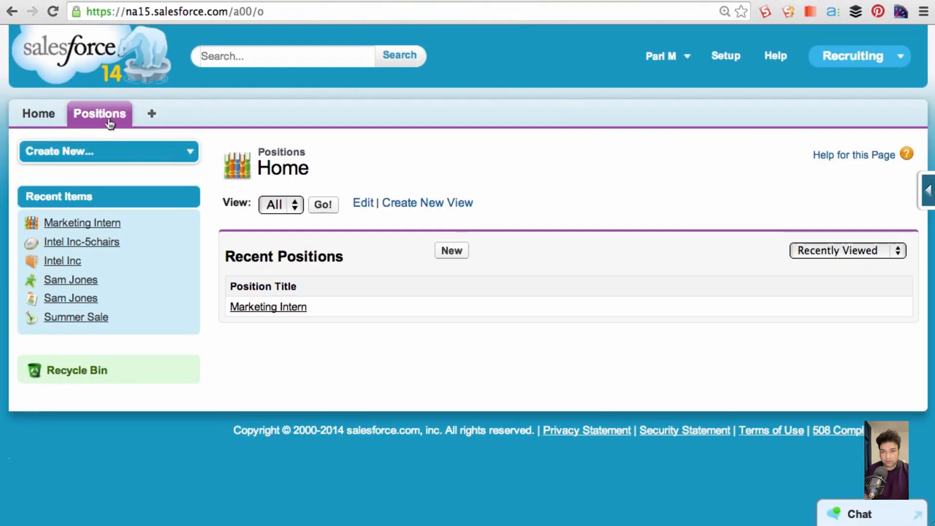
click(267, 308)
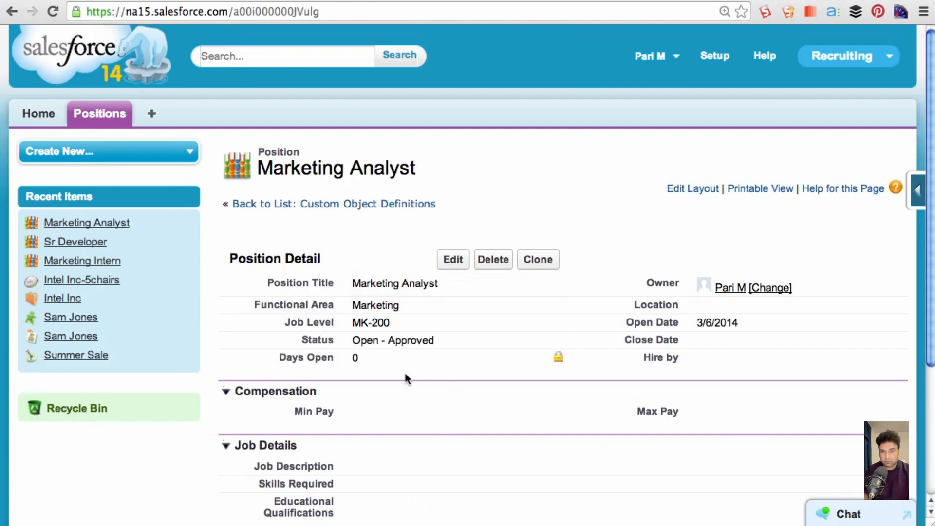
double_click(354, 358)
- Edit the Marketing Analyst position to set Status to Closed - Filled and Close Date to 3/7/2014, and save the record
click(458, 264)
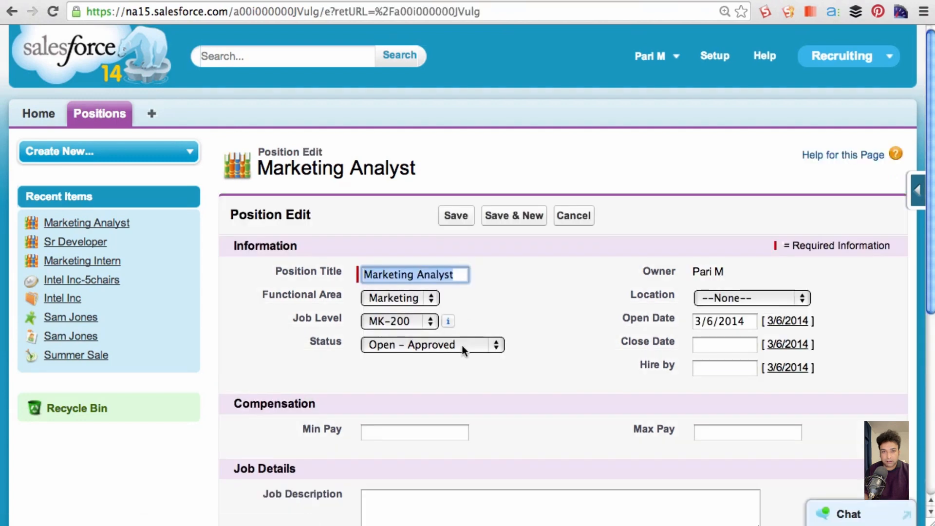
click(462, 346)
click(456, 355)
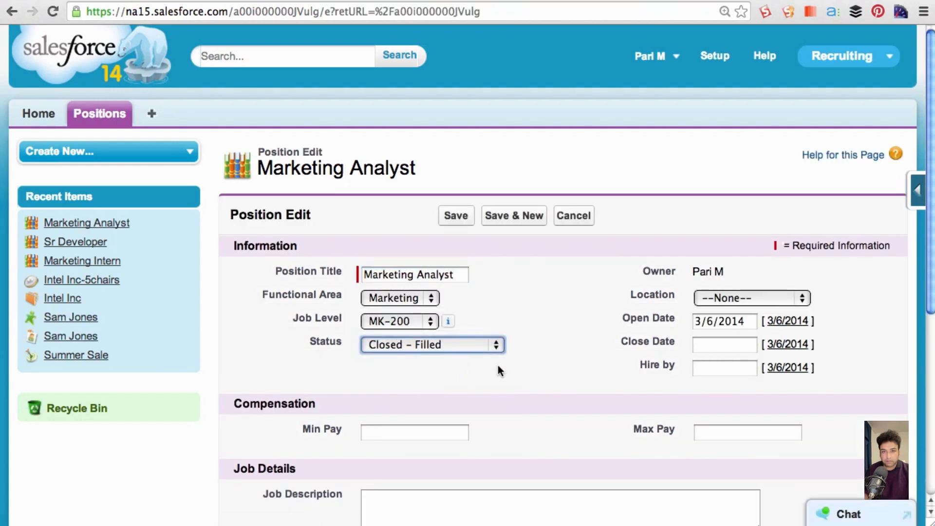
click(706, 343)
click(843, 415)
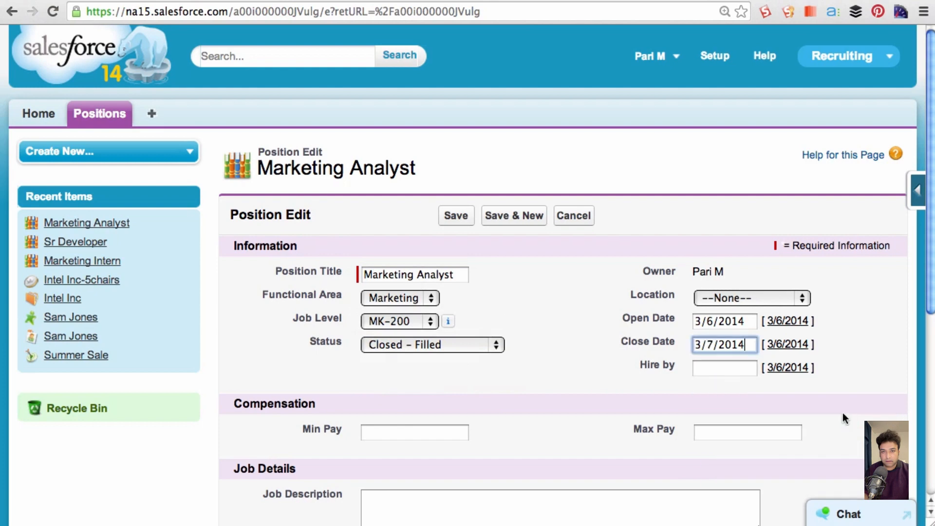
click(455, 218)
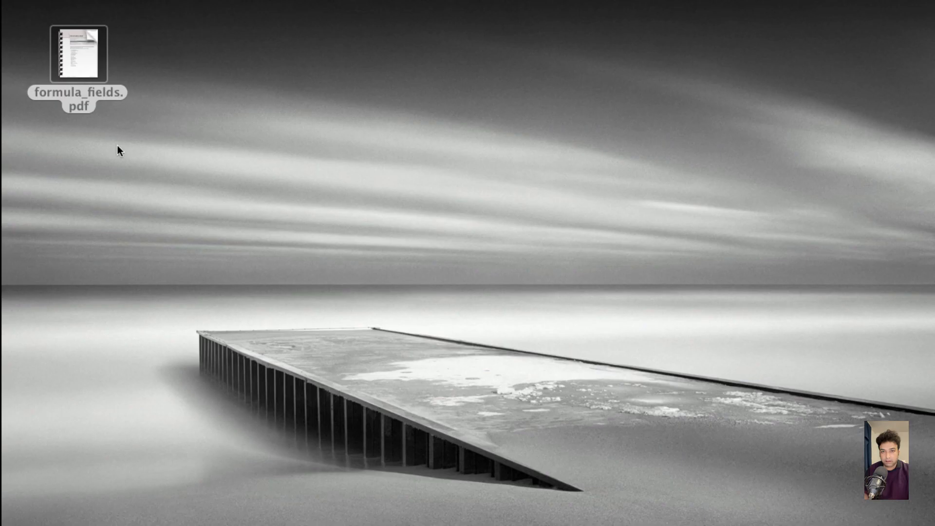
- Open formula_fields.pdf from the desktop and look through its formula categories and sample formulas
double_click(75, 80)
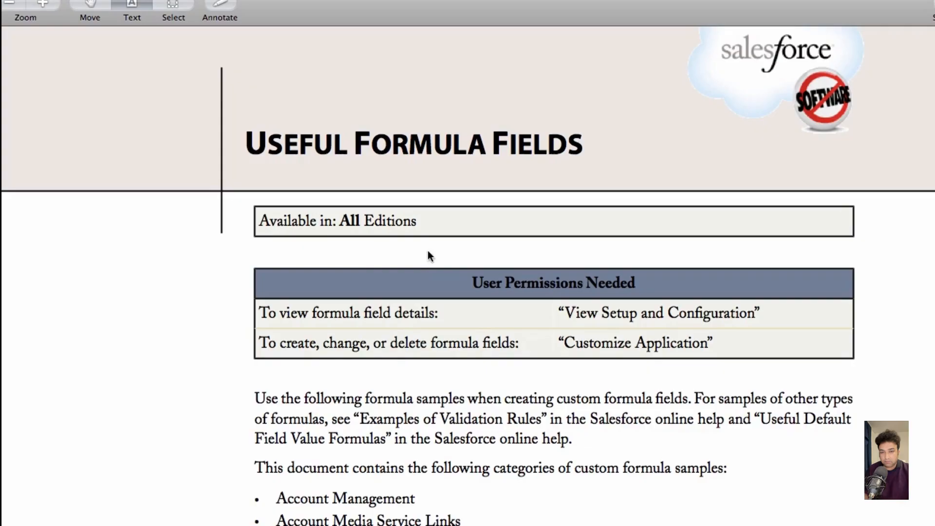
scroll(422, 295, down, 10)
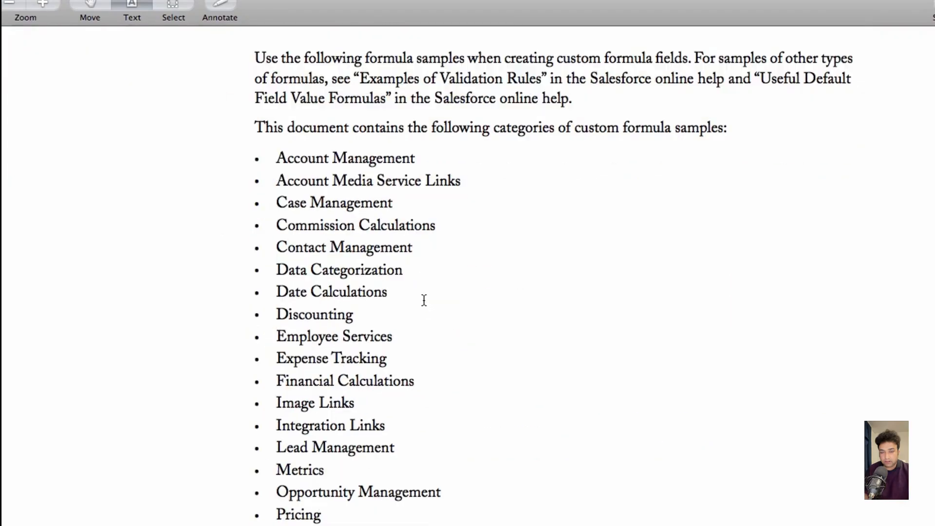
scroll(424, 299, down, 5)
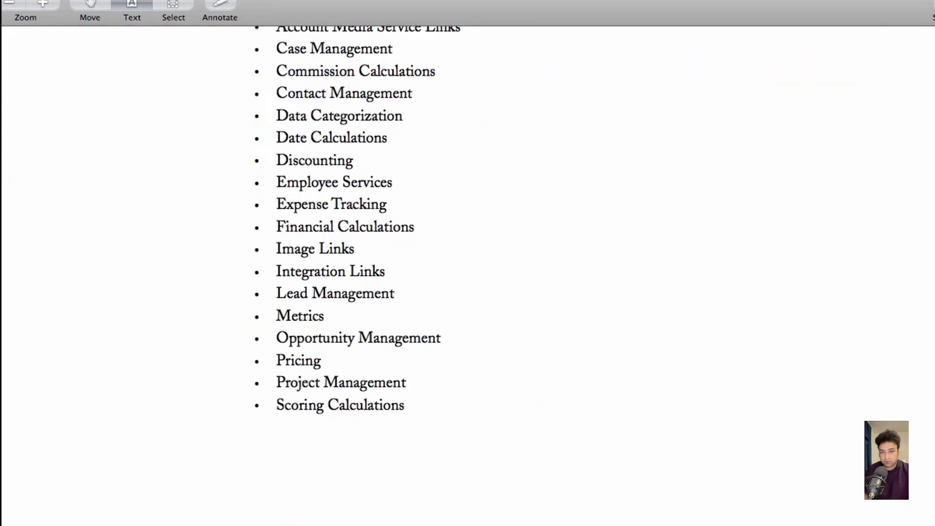
scroll(421, 299, down, 20)
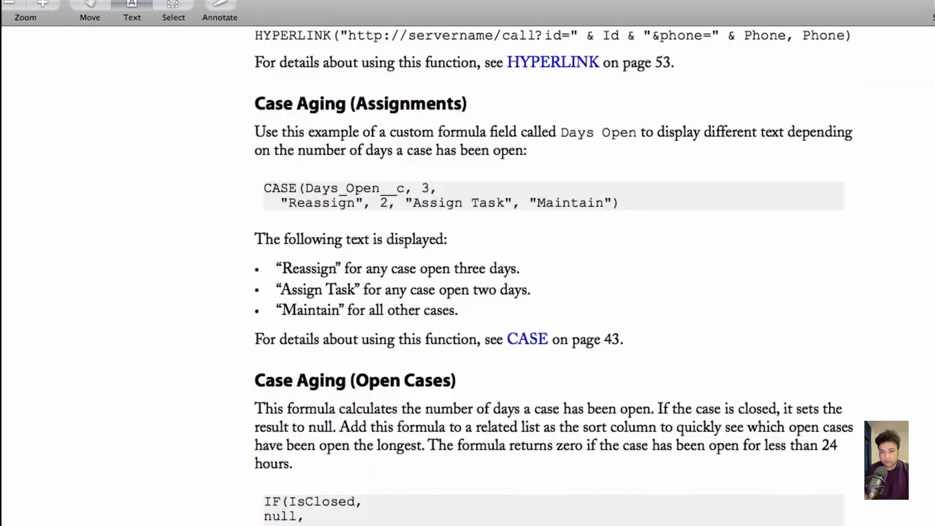
scroll(421, 299, down, 15)
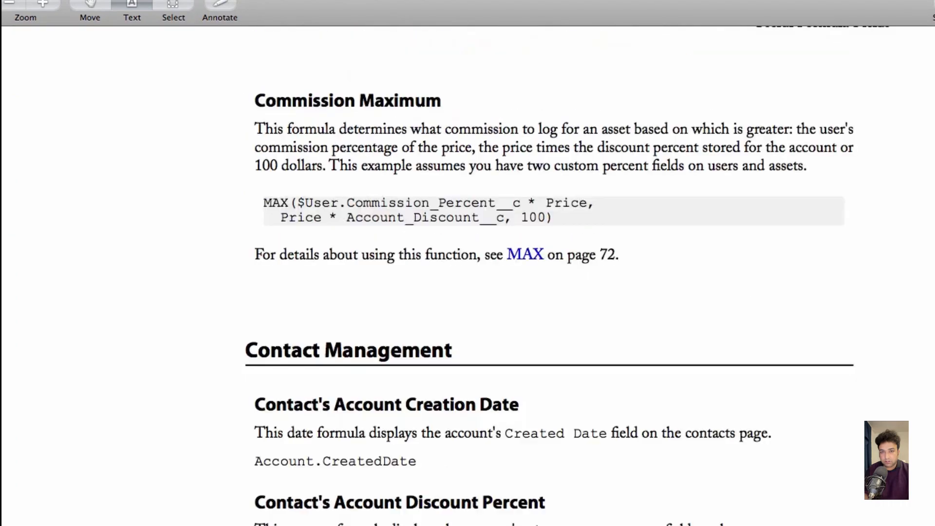